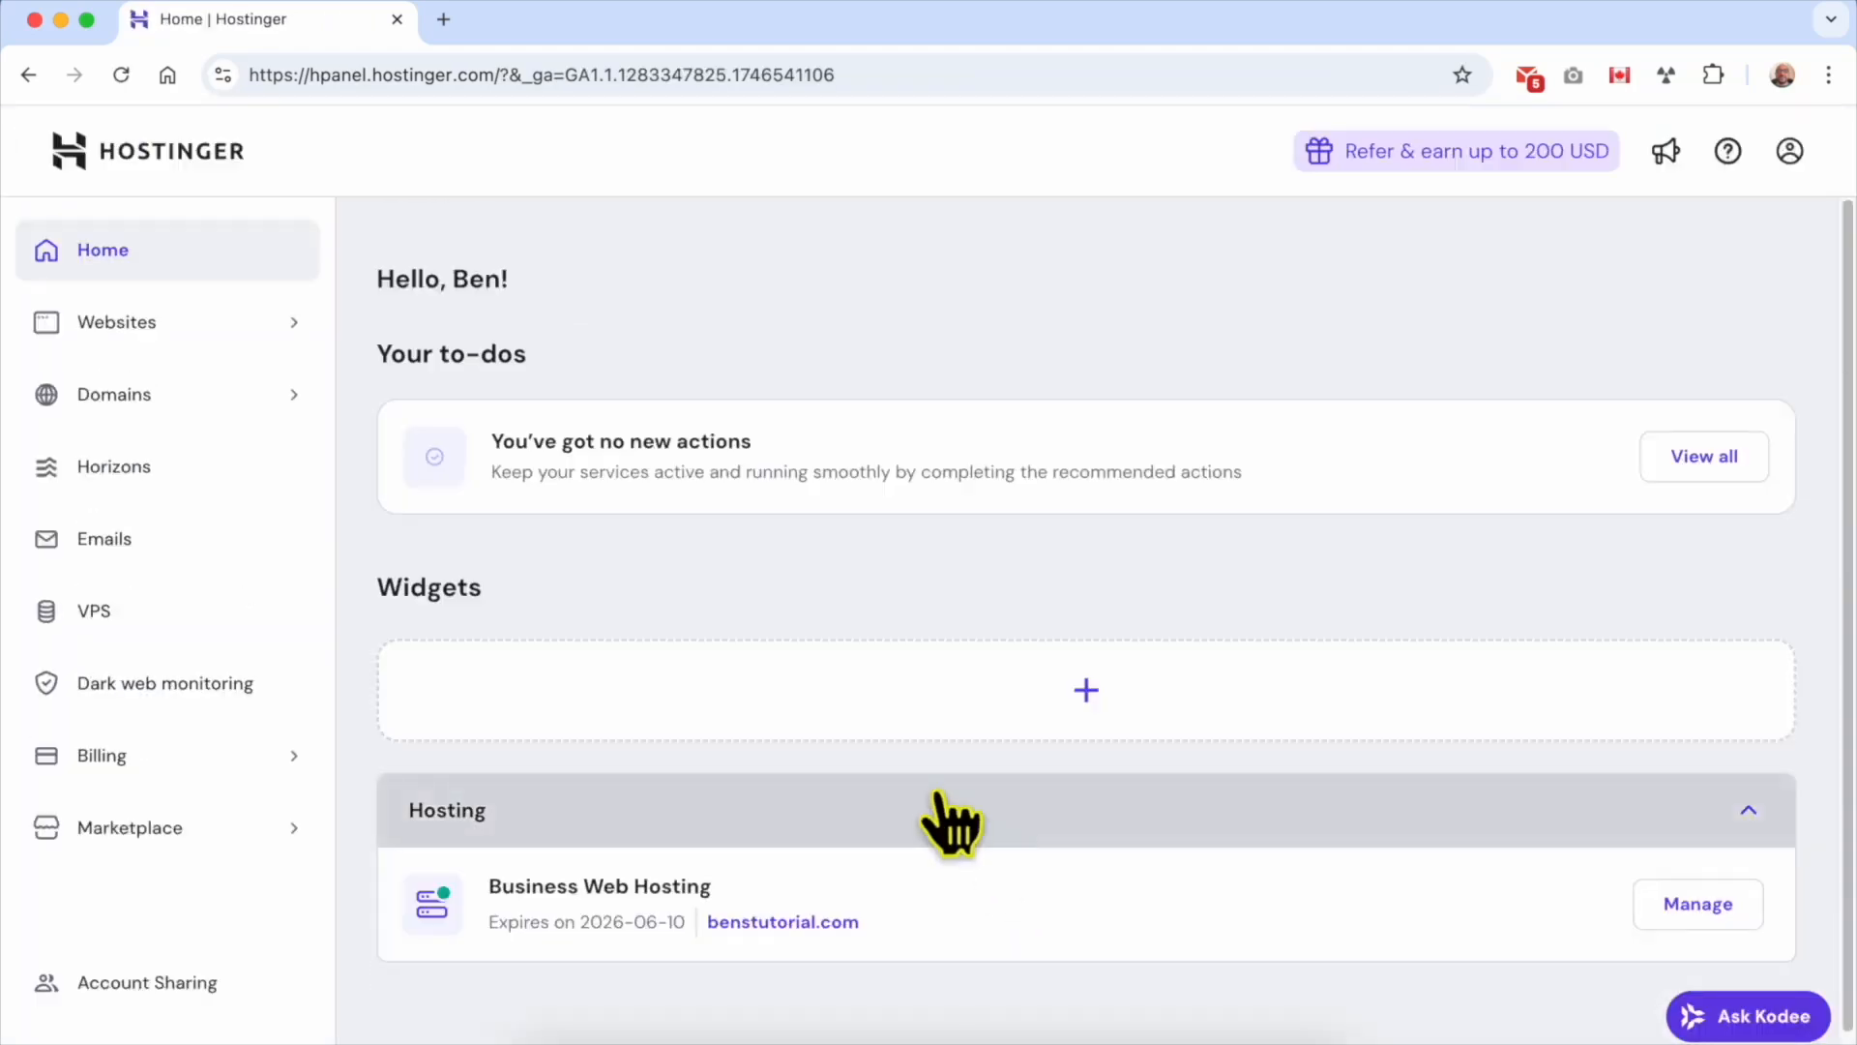
Step: Open benstutorial.com from the websites list for editing in the website builder
left_click(215, 329)
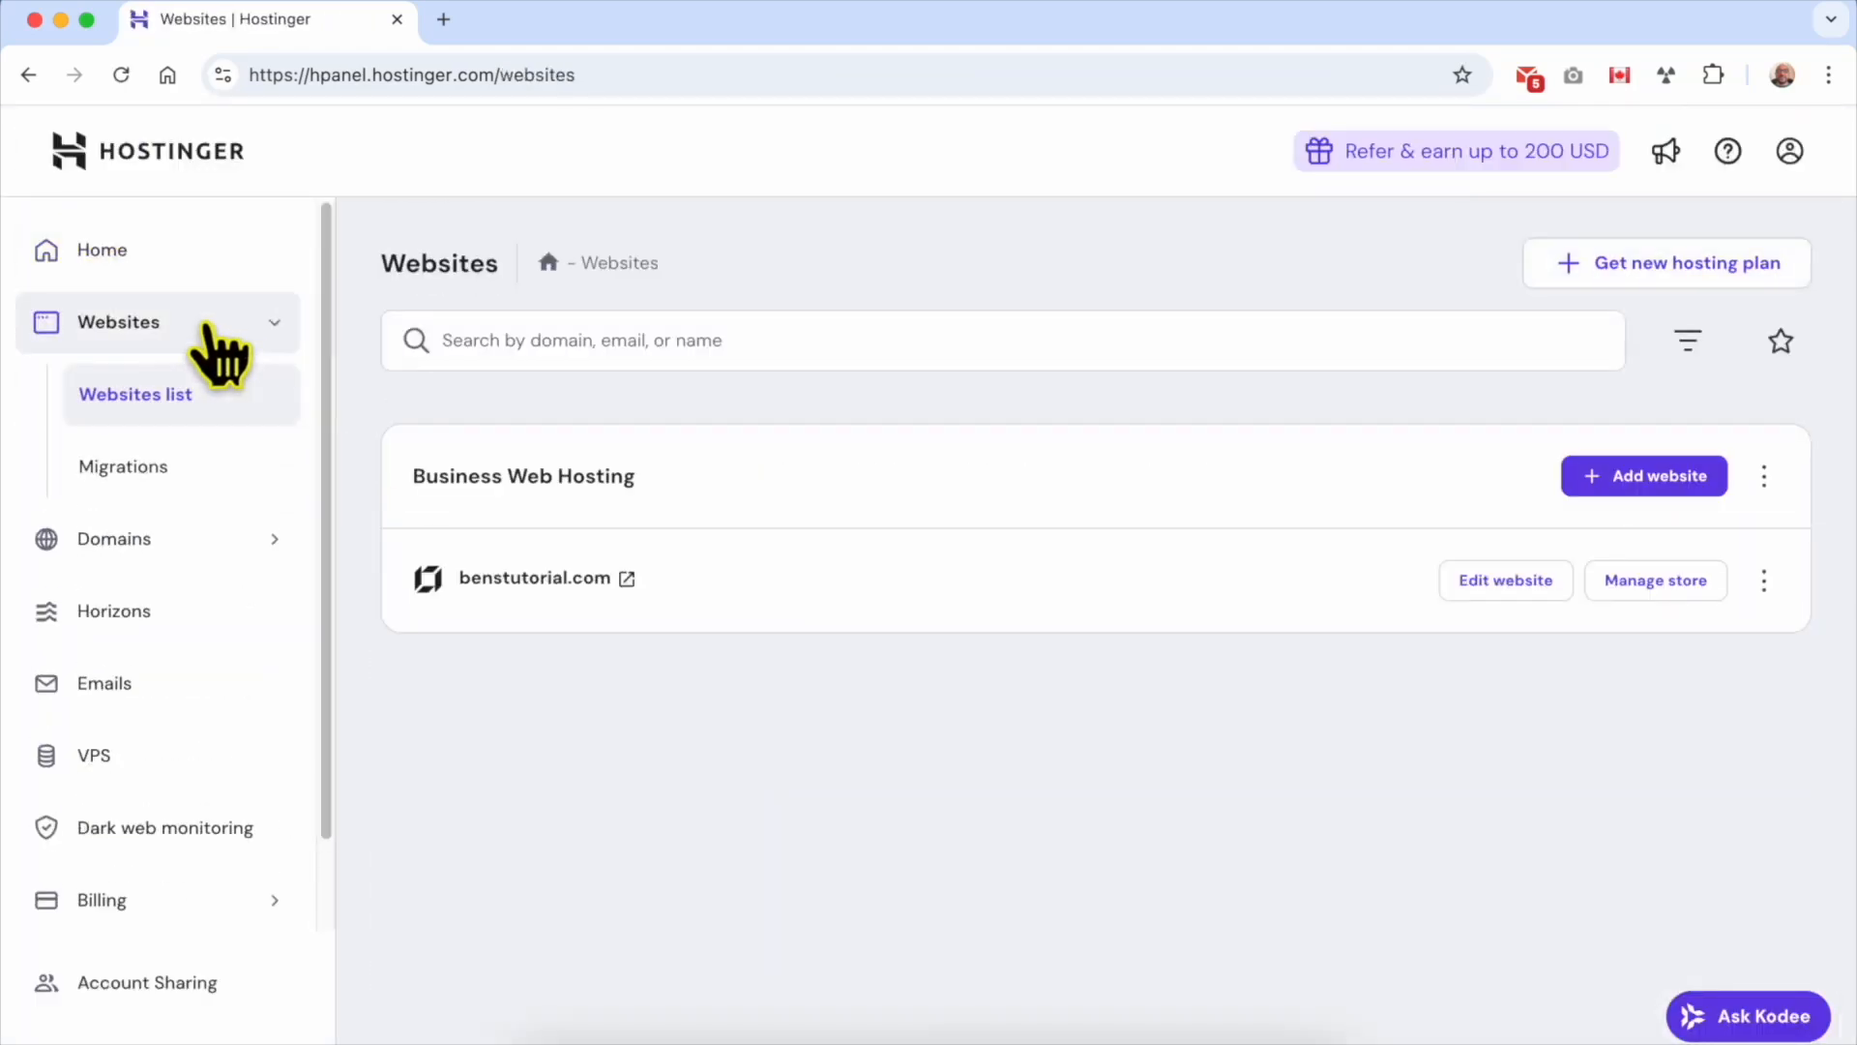
double_click(782, 581)
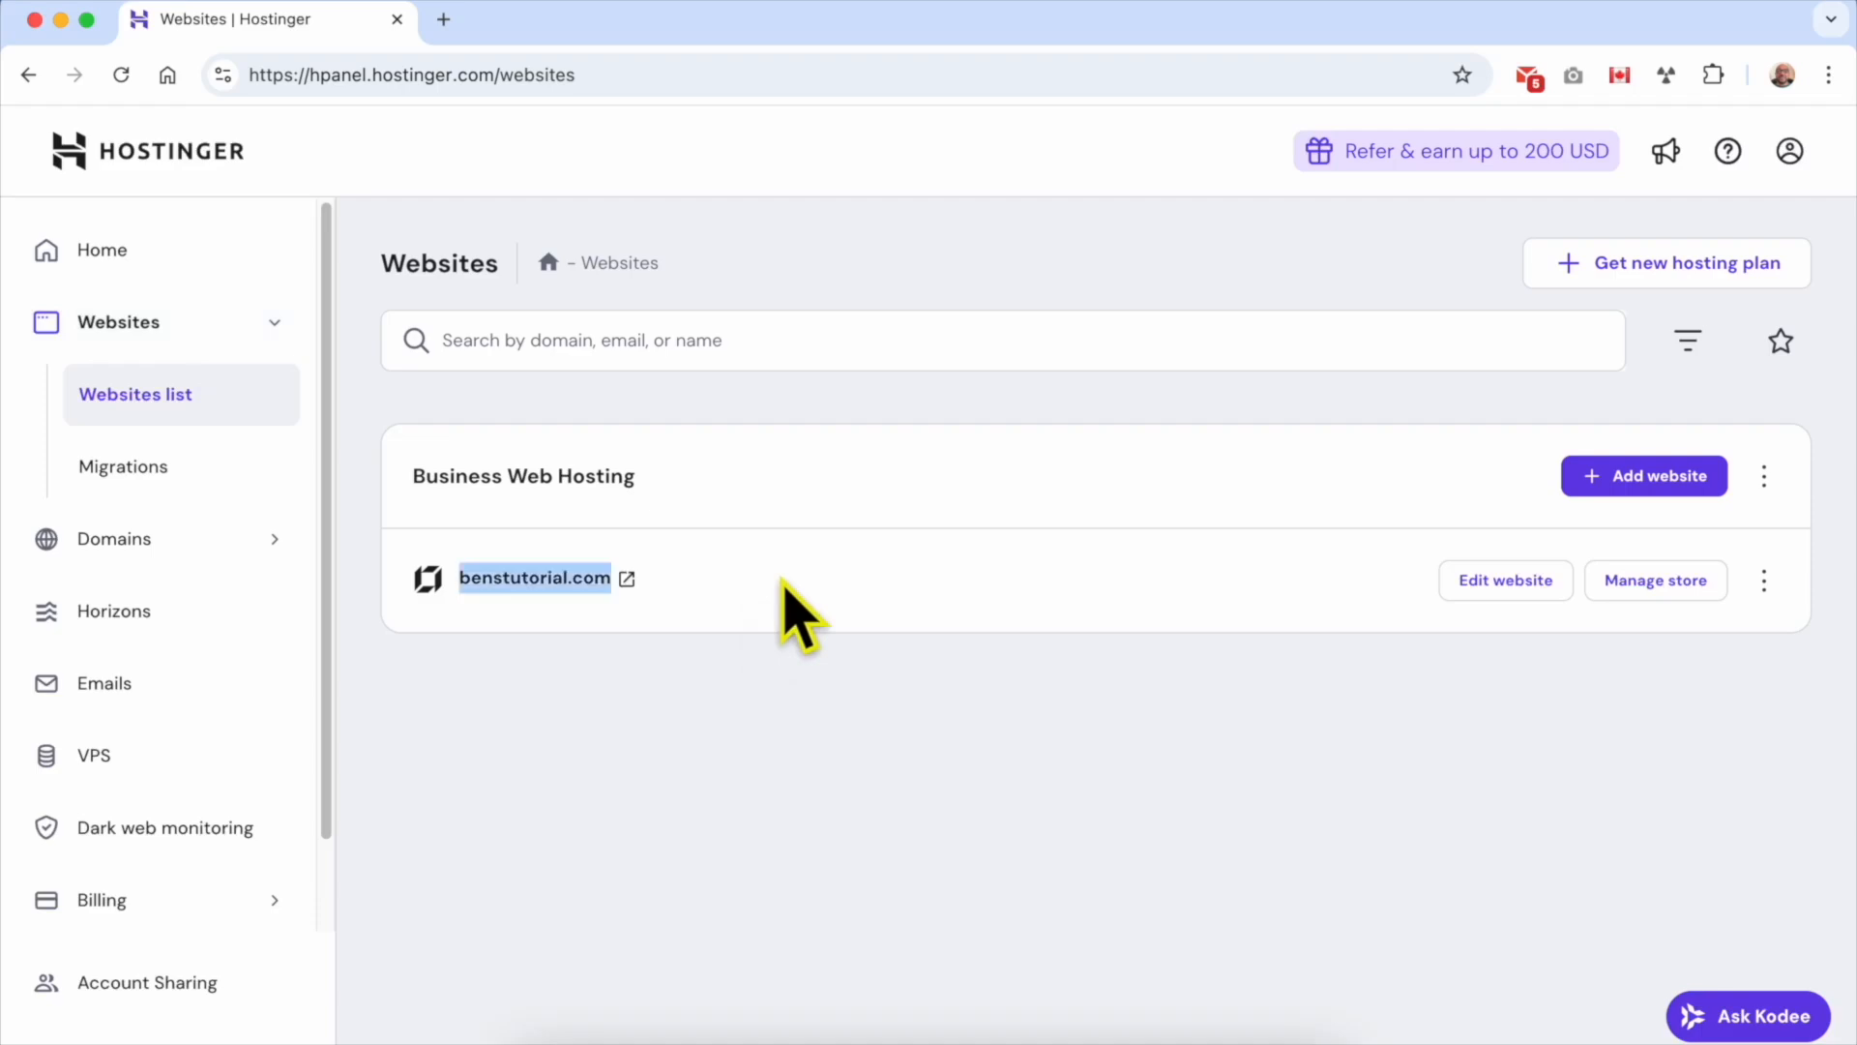
left_click(1499, 581)
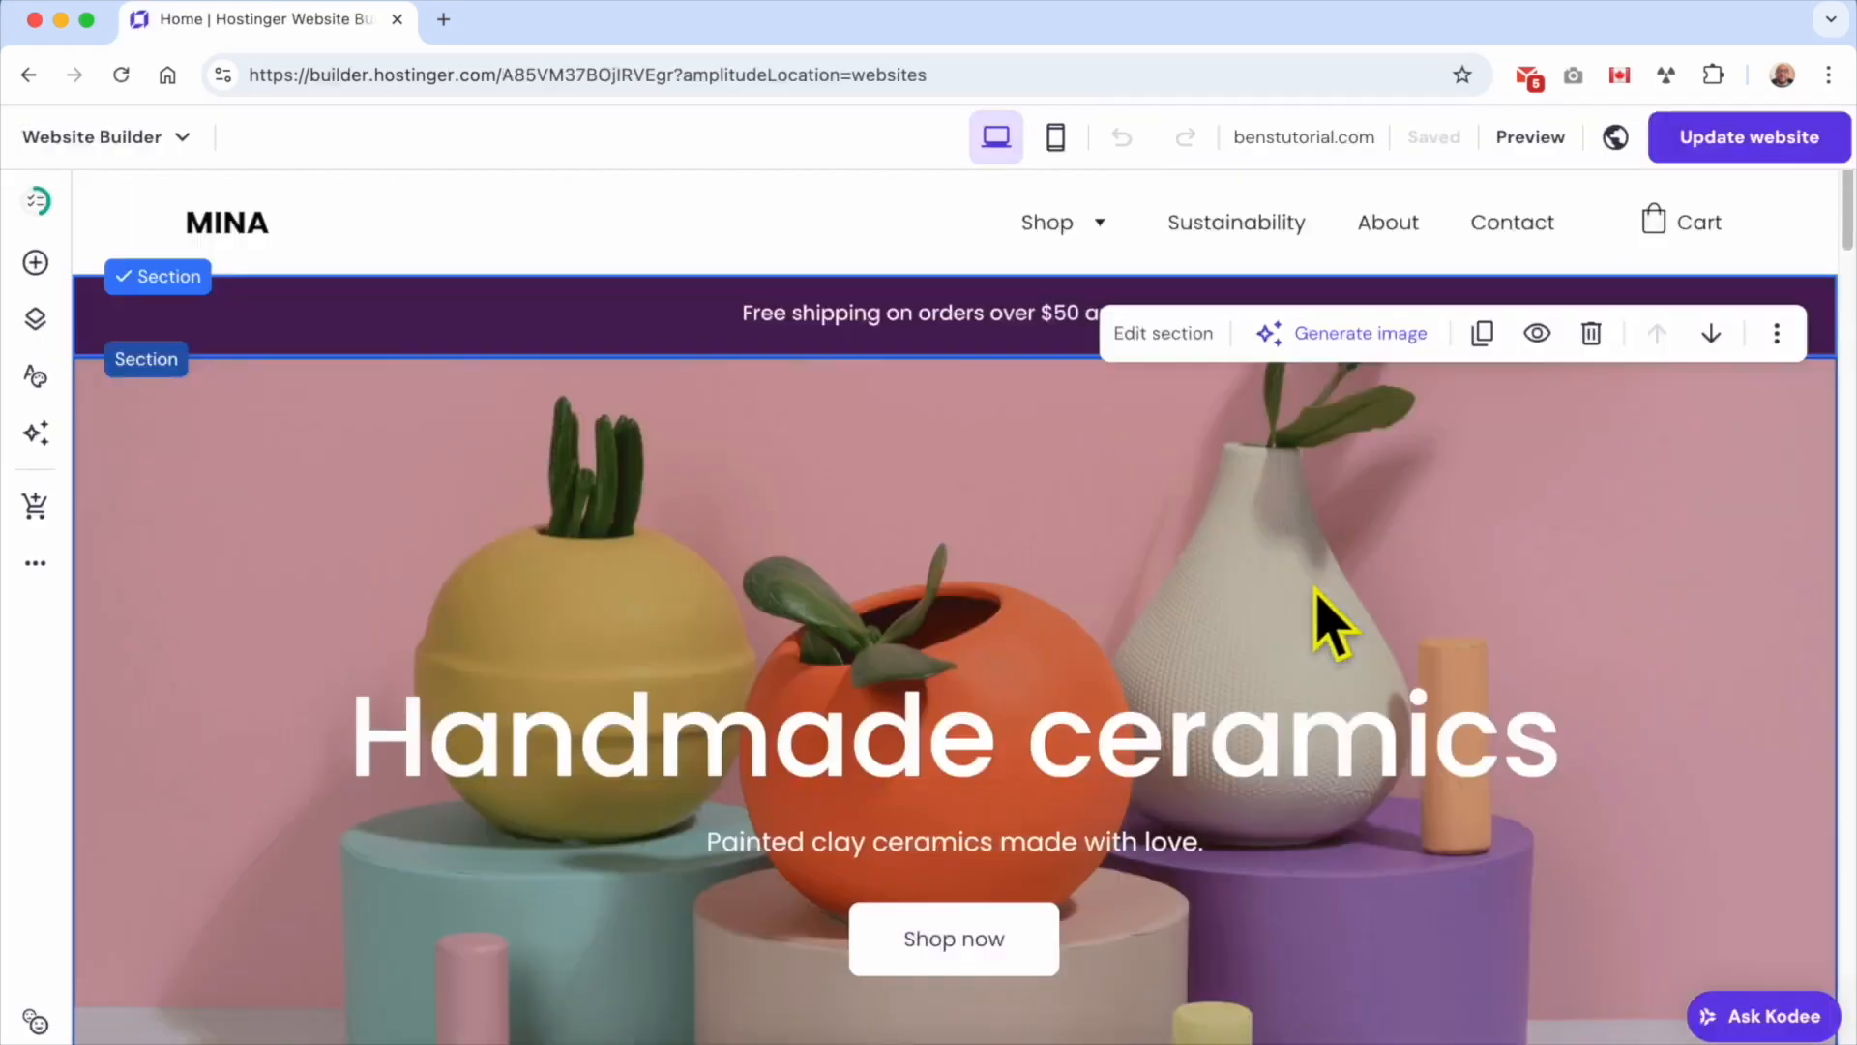
Step: View the live benstutorial.com site and look through its home page
mouse_move(1362, 155)
left_click(1373, 222)
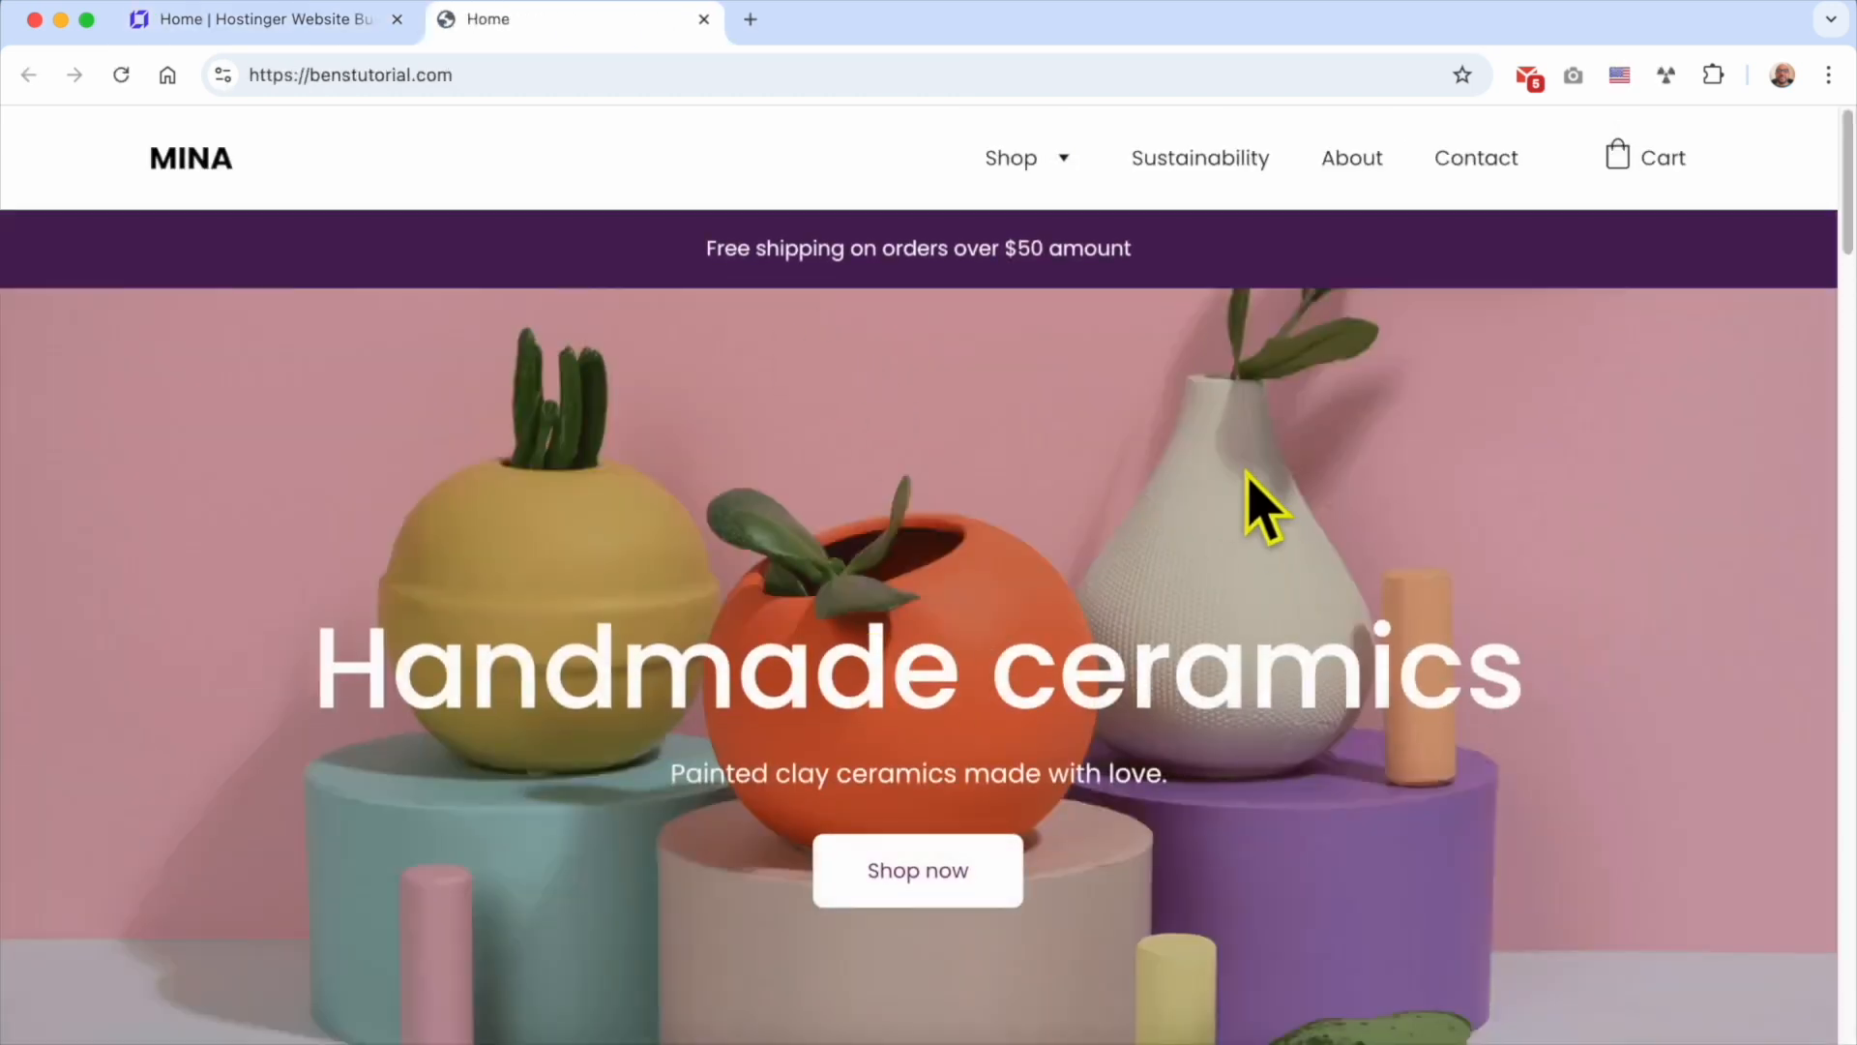
scroll(1264, 551, "down", 10)
scroll(1203, 571, "up", 10)
Step: Return to the website builder and set Arabic (العربية) as the starting language in the multi-language settings
left_click(290, 28)
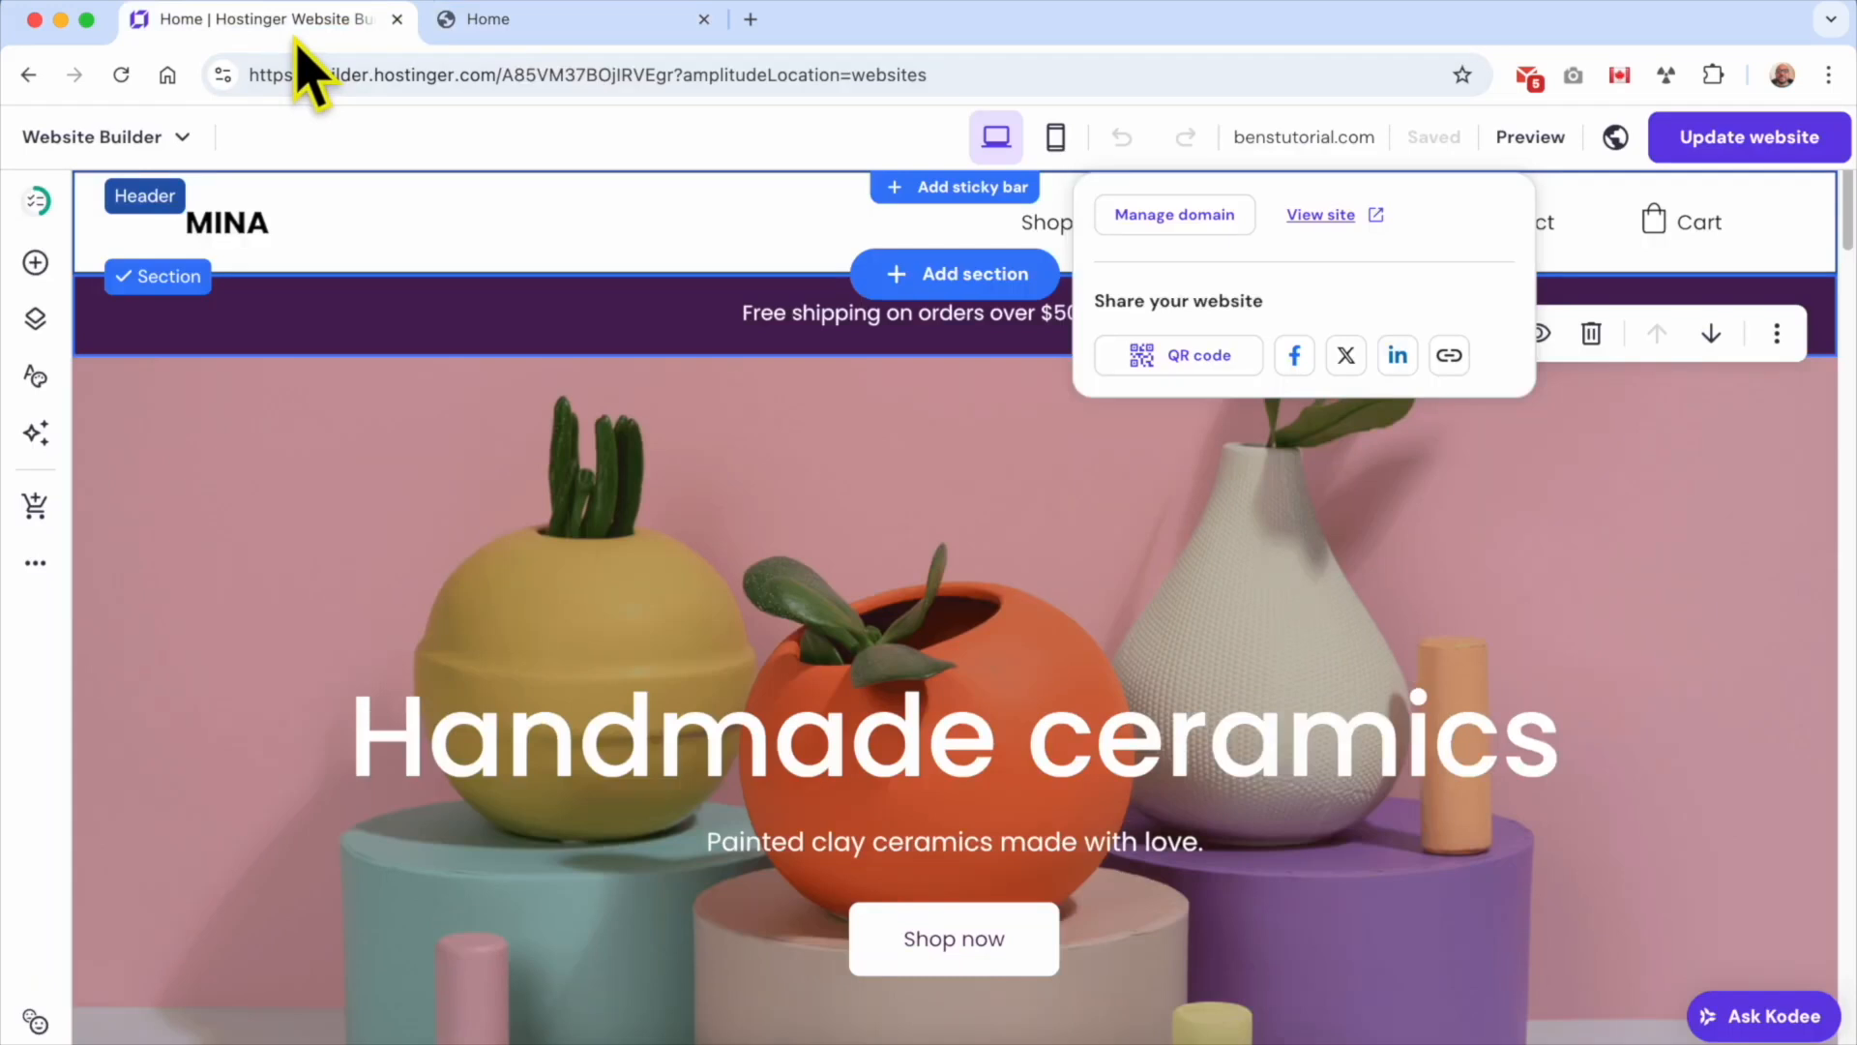
left_click(36, 566)
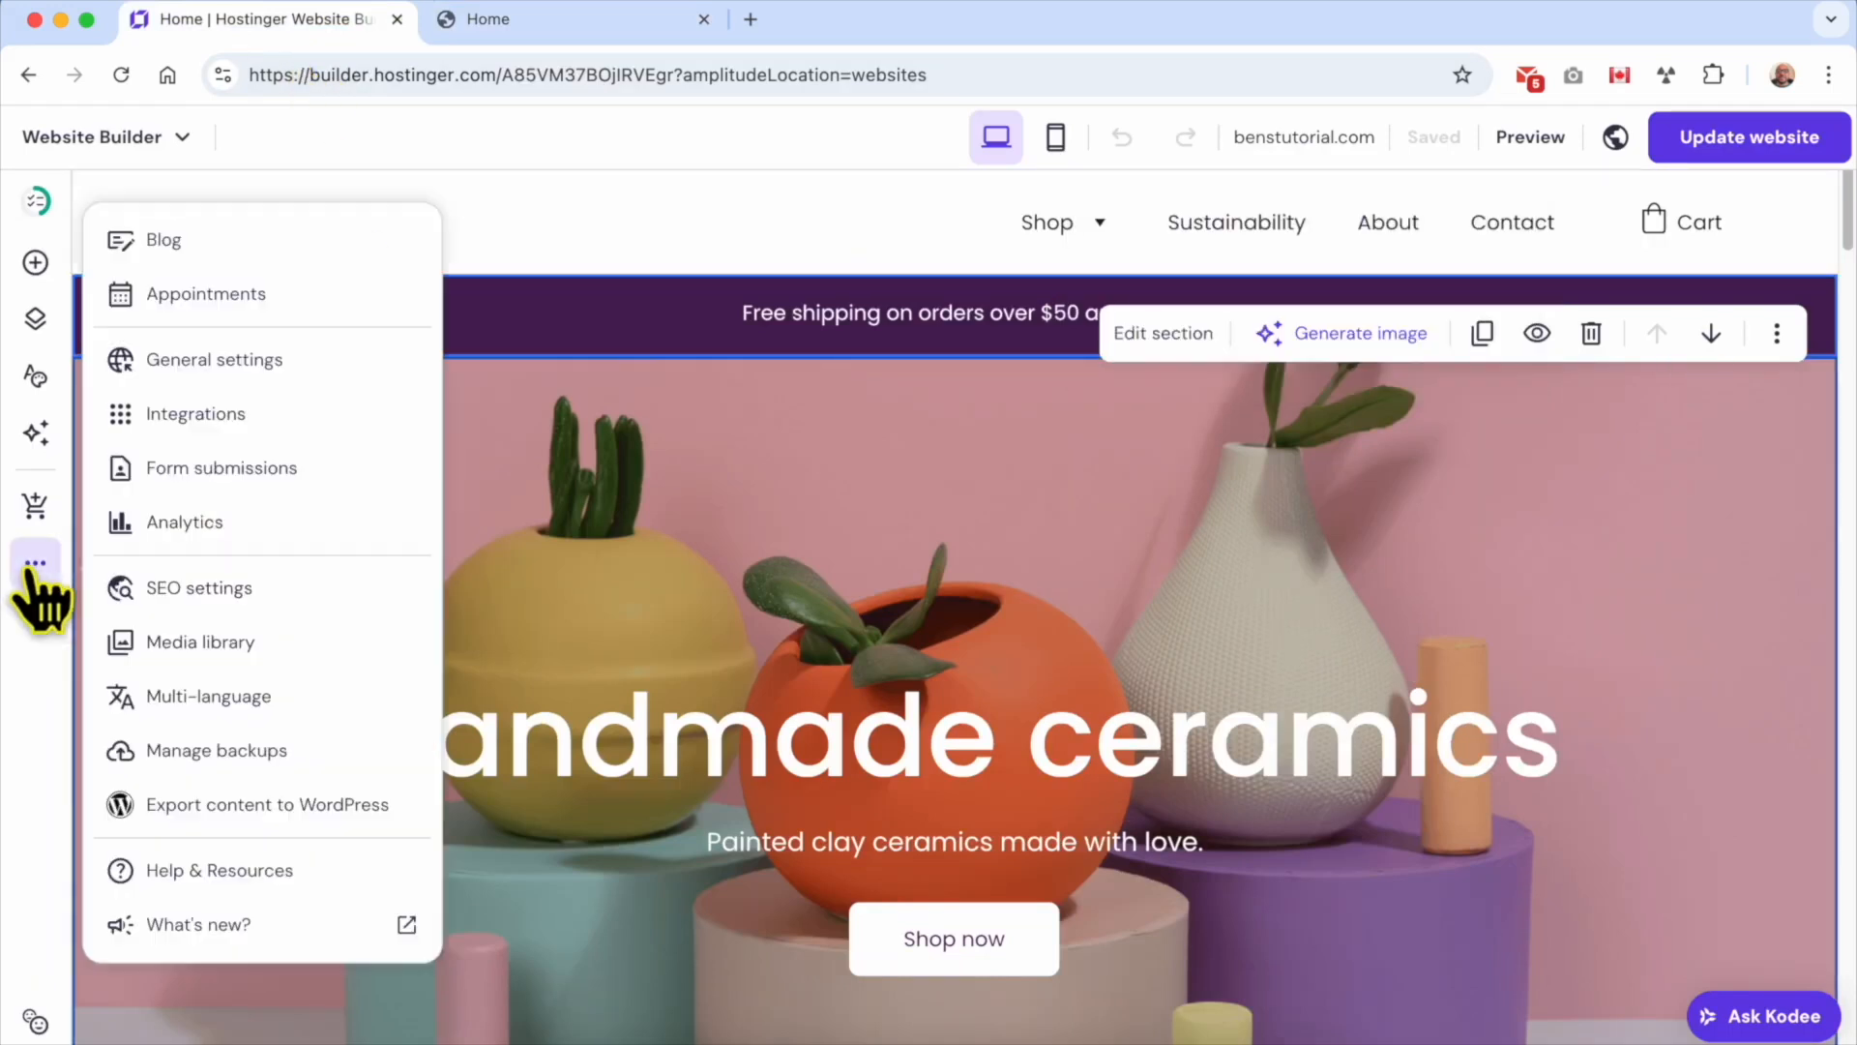
left_click(329, 716)
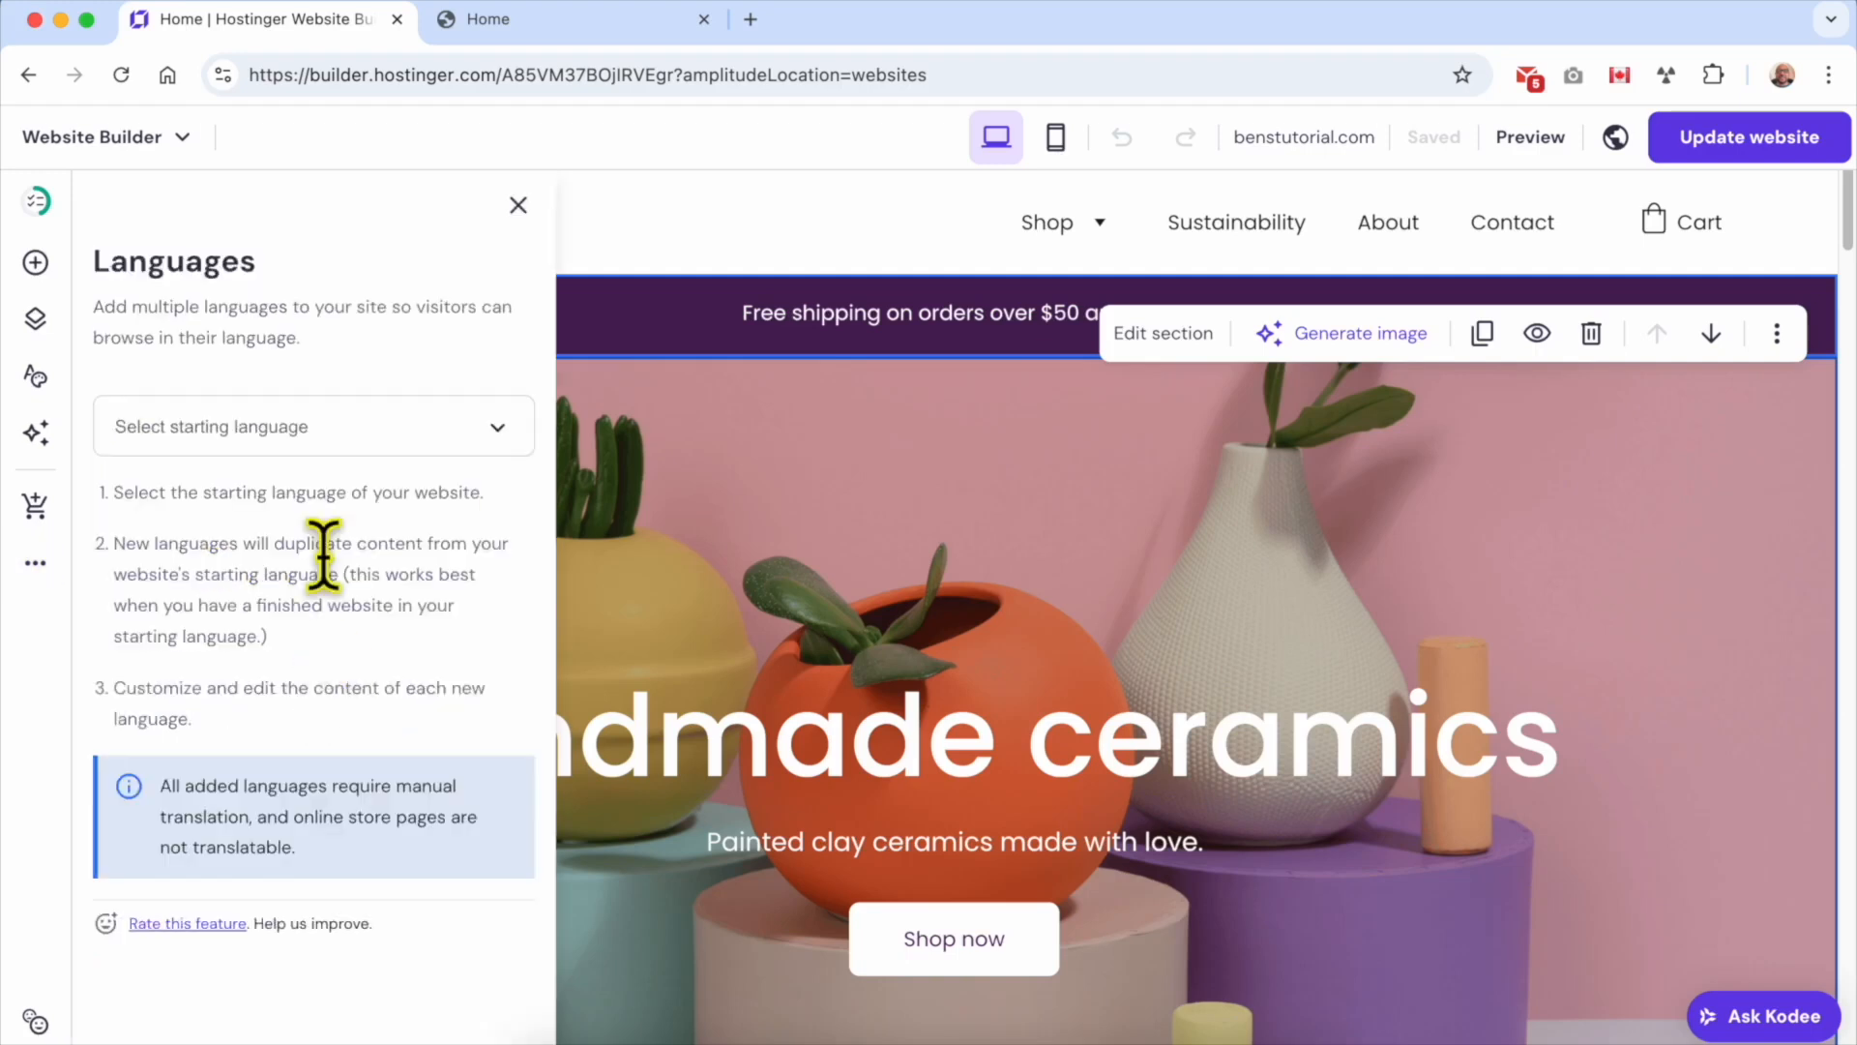
left_click(319, 422)
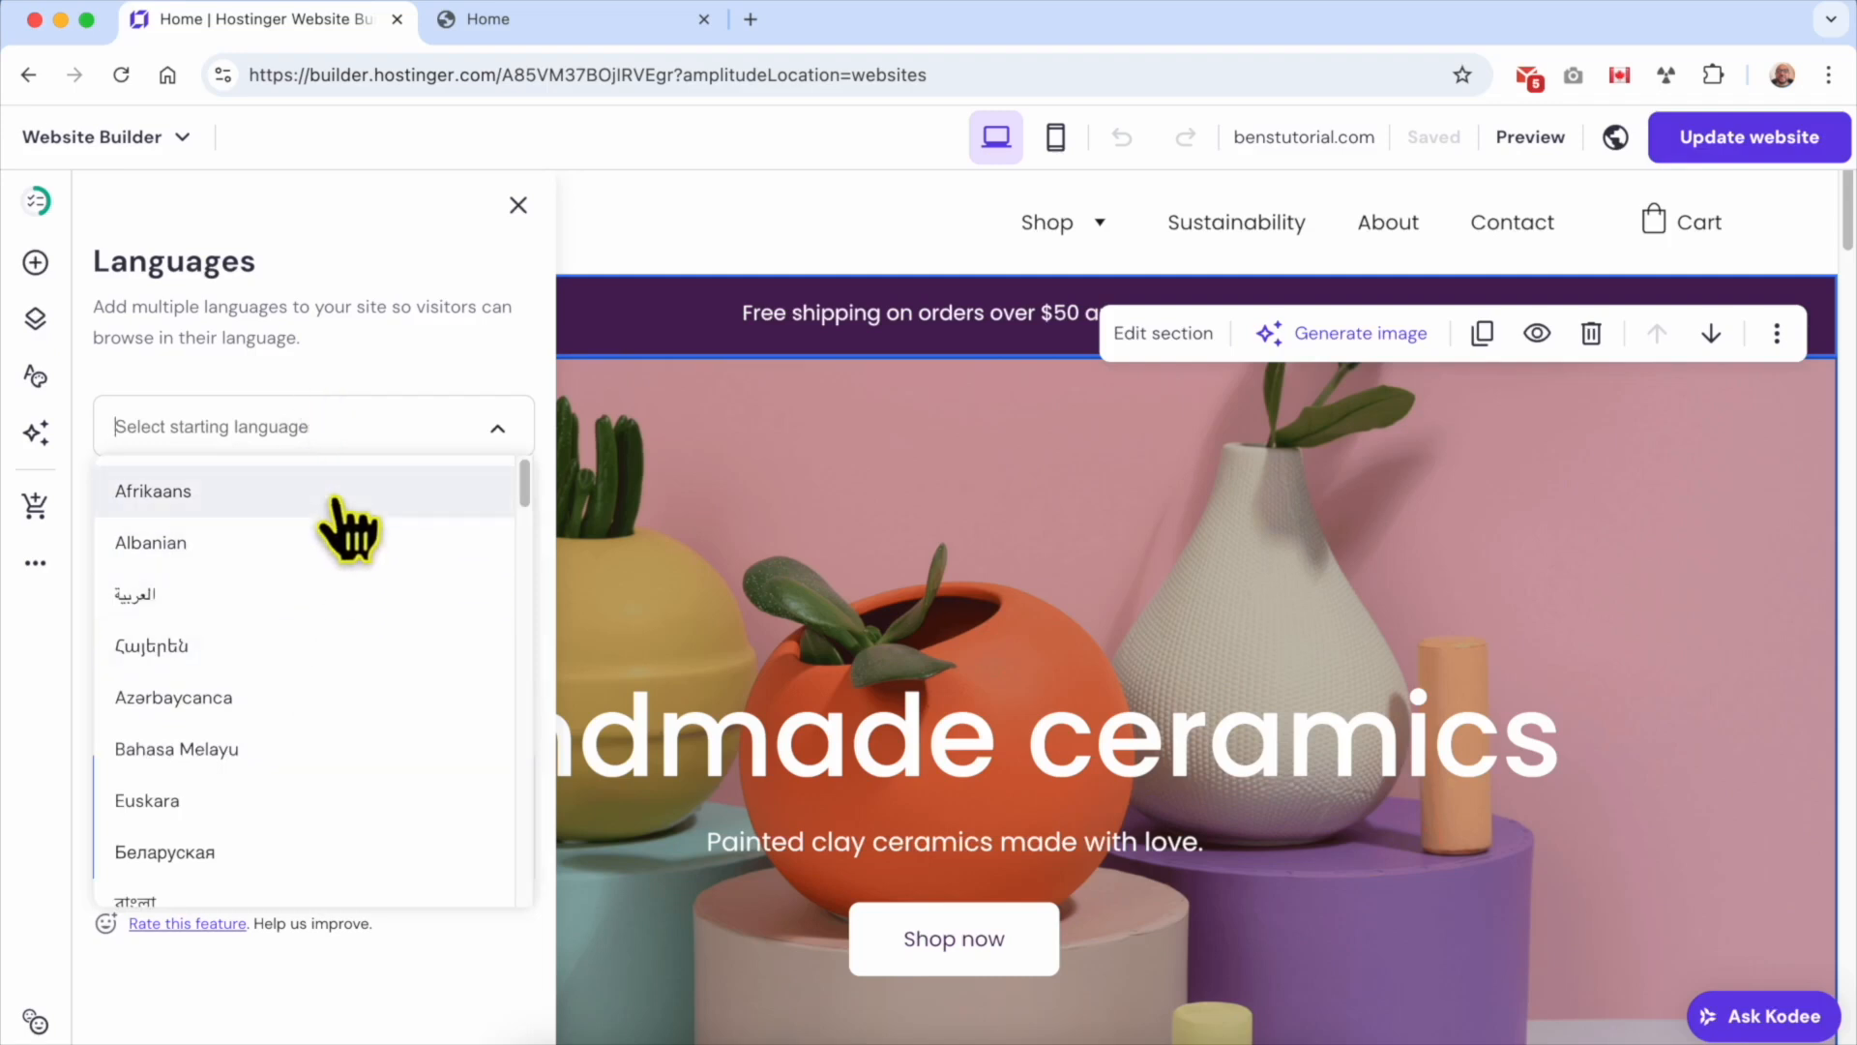
scroll(367, 682, "down", 2)
scroll(375, 694, "down", 7)
scroll(375, 695, "down", 10)
scroll(375, 694, "down", 12)
scroll(376, 694, "down", 9)
scroll(375, 694, "down", 20)
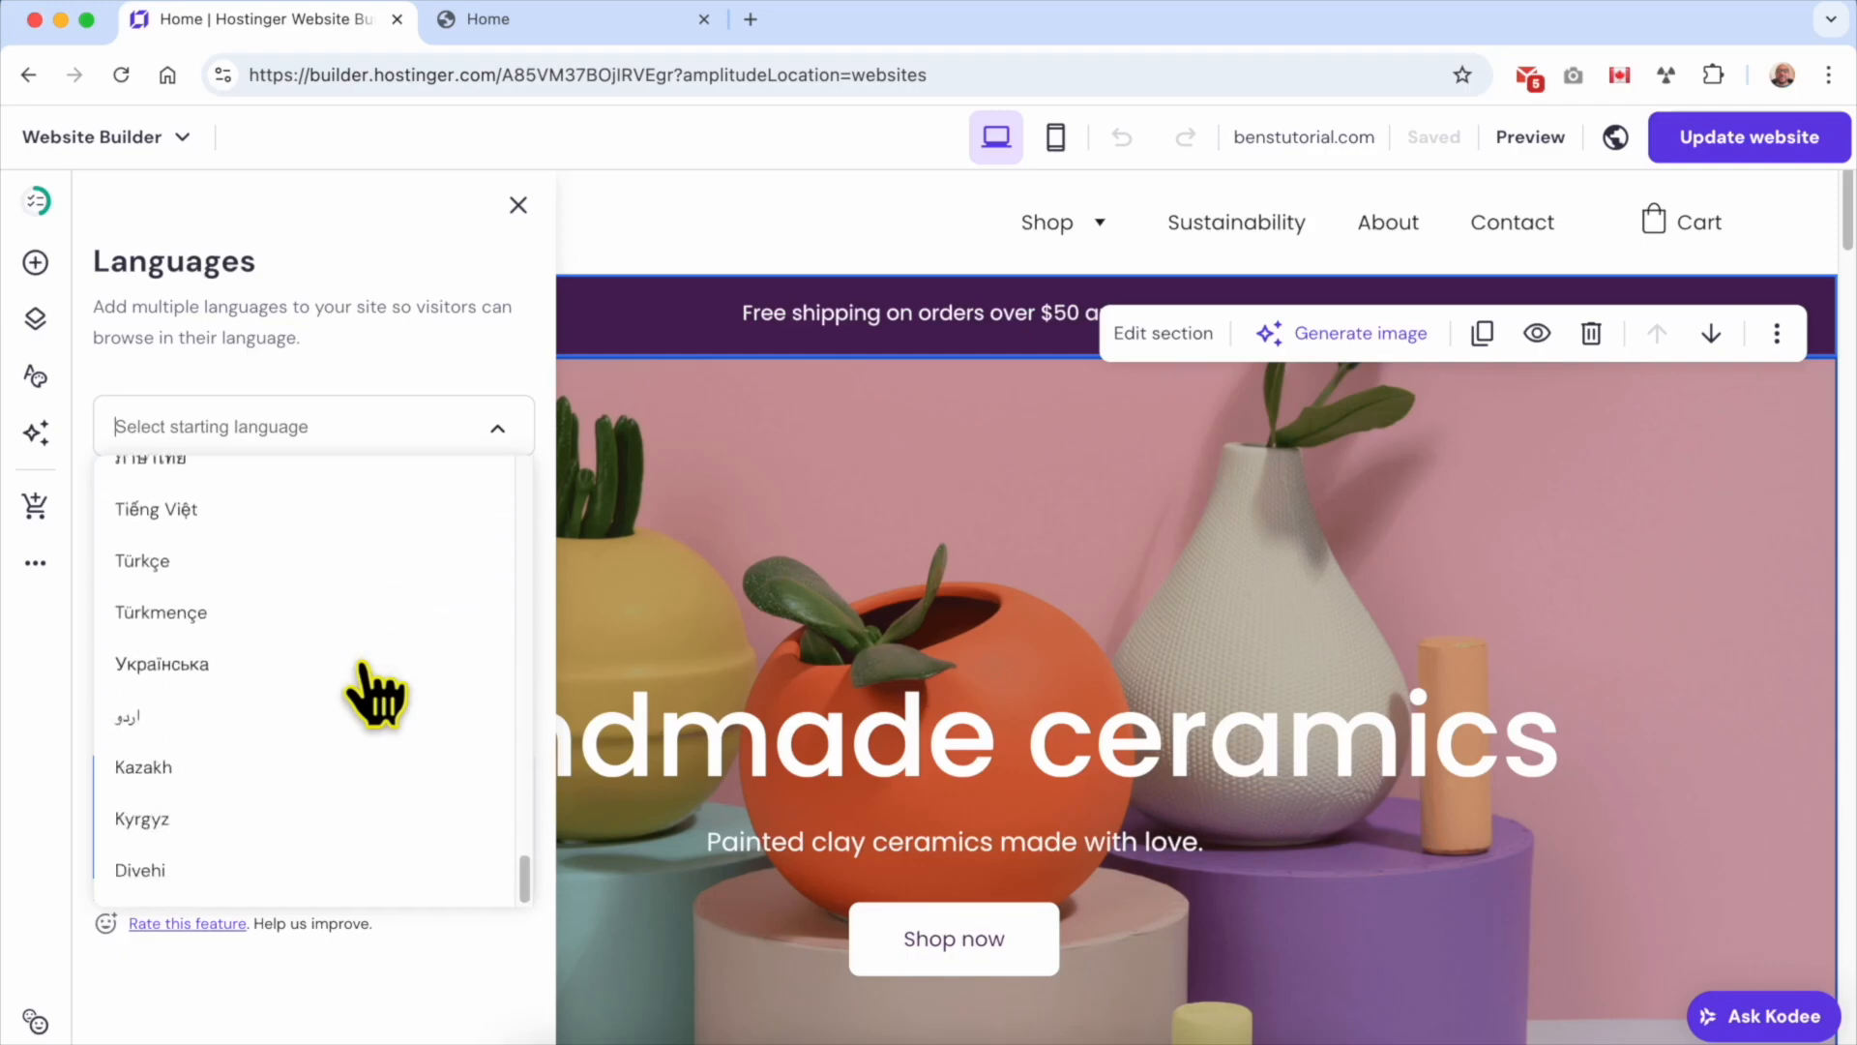
scroll(368, 677, "up", 20)
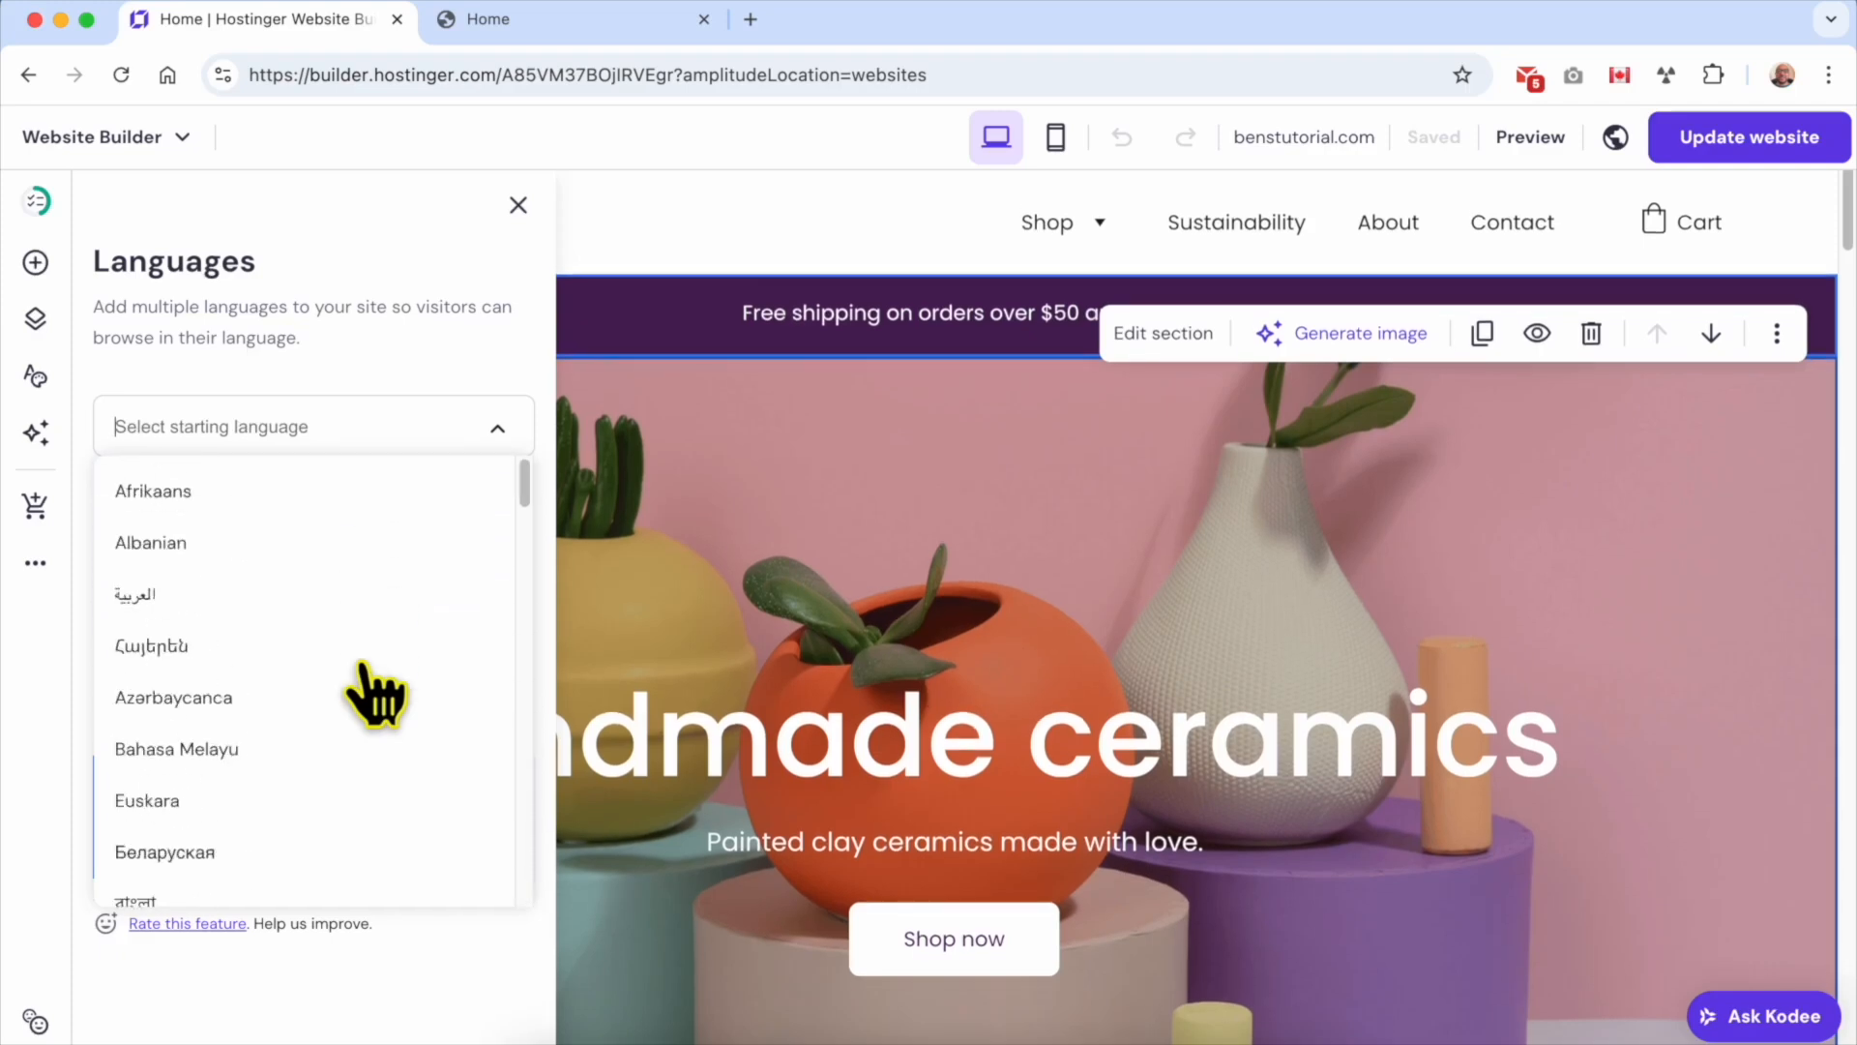
left_click(314, 594)
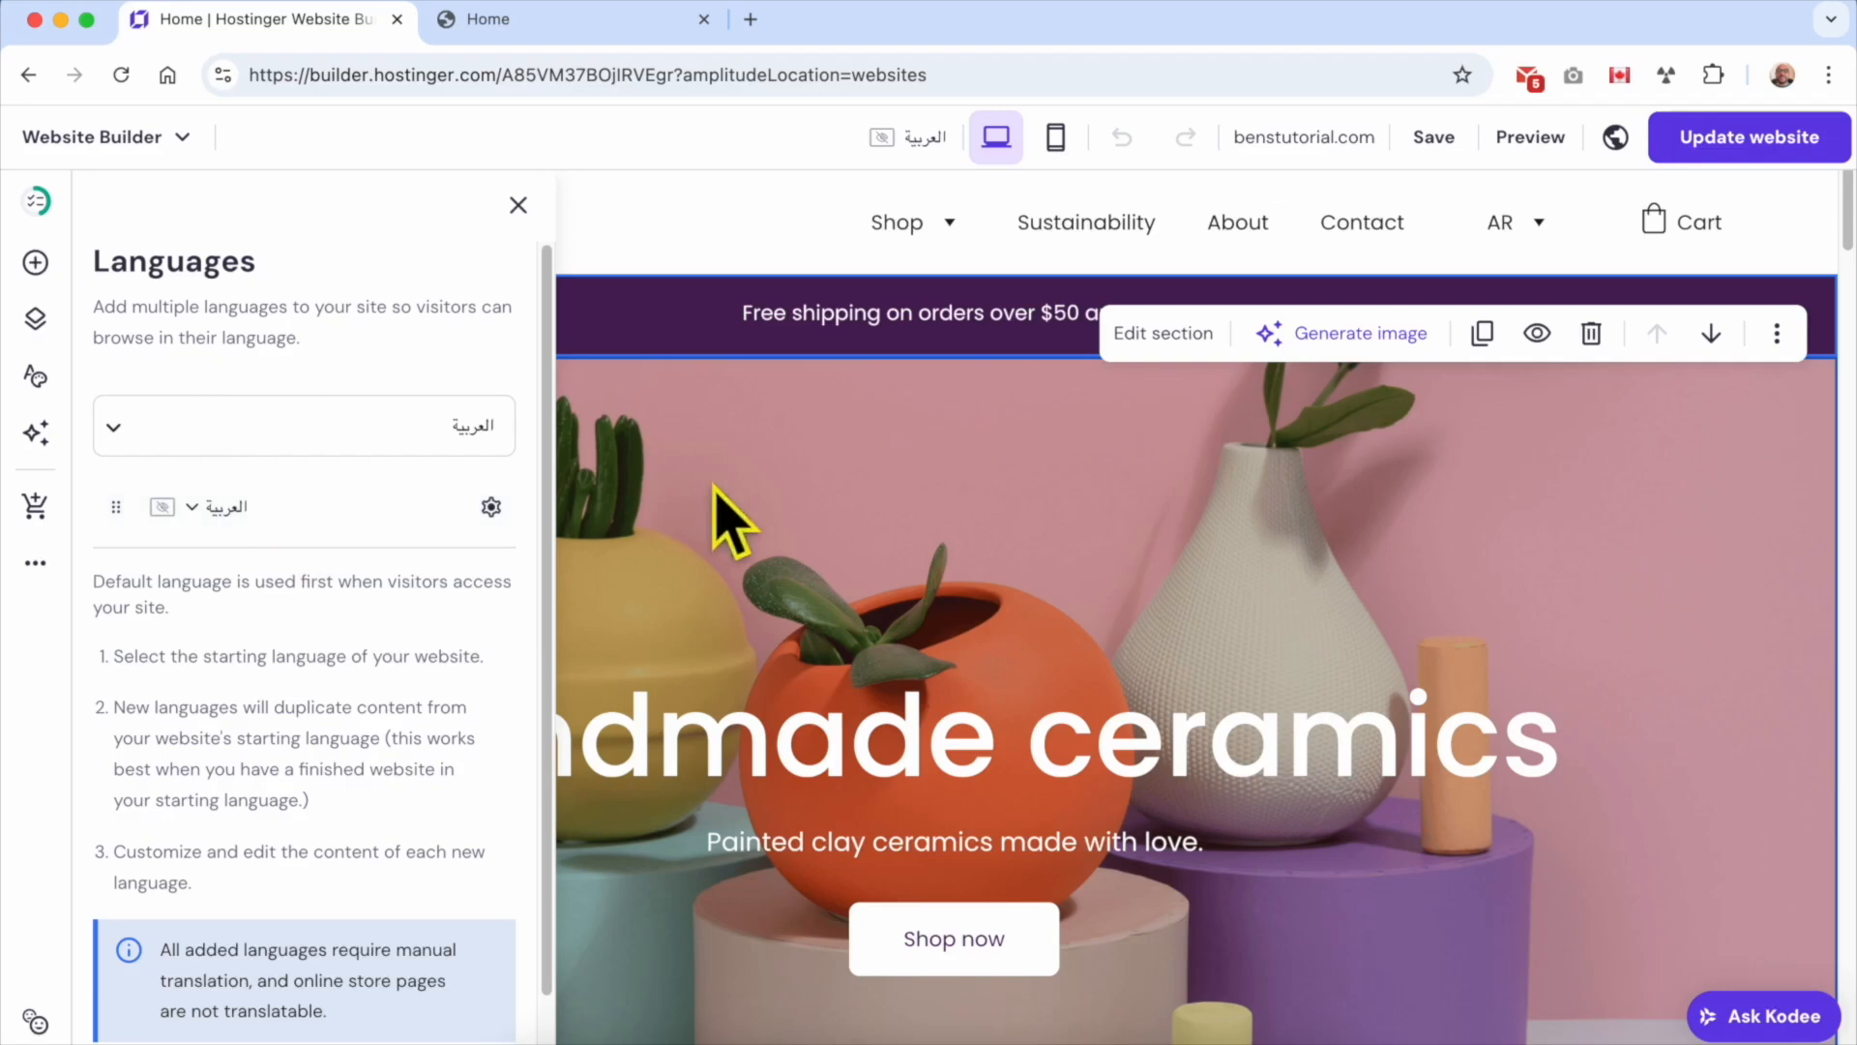
Step: Add English as a second site language and make it the default
left_click(305, 408)
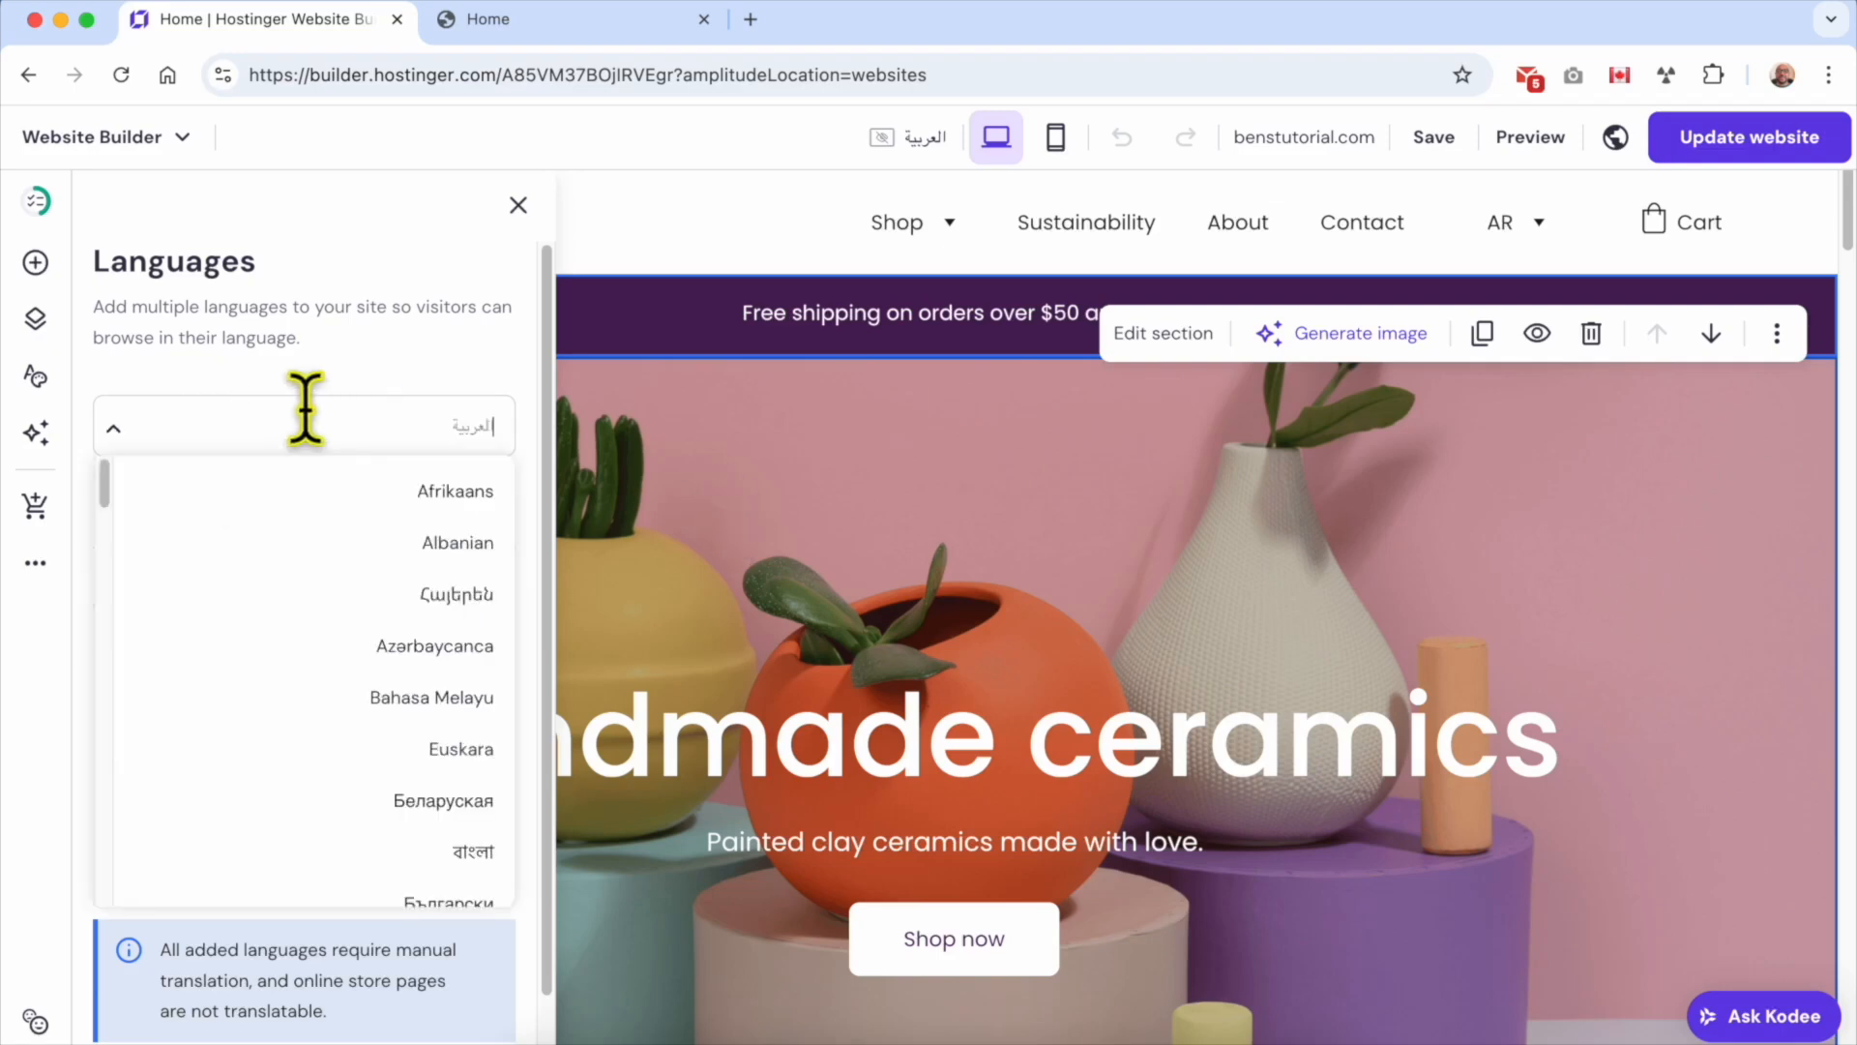
type("engl")
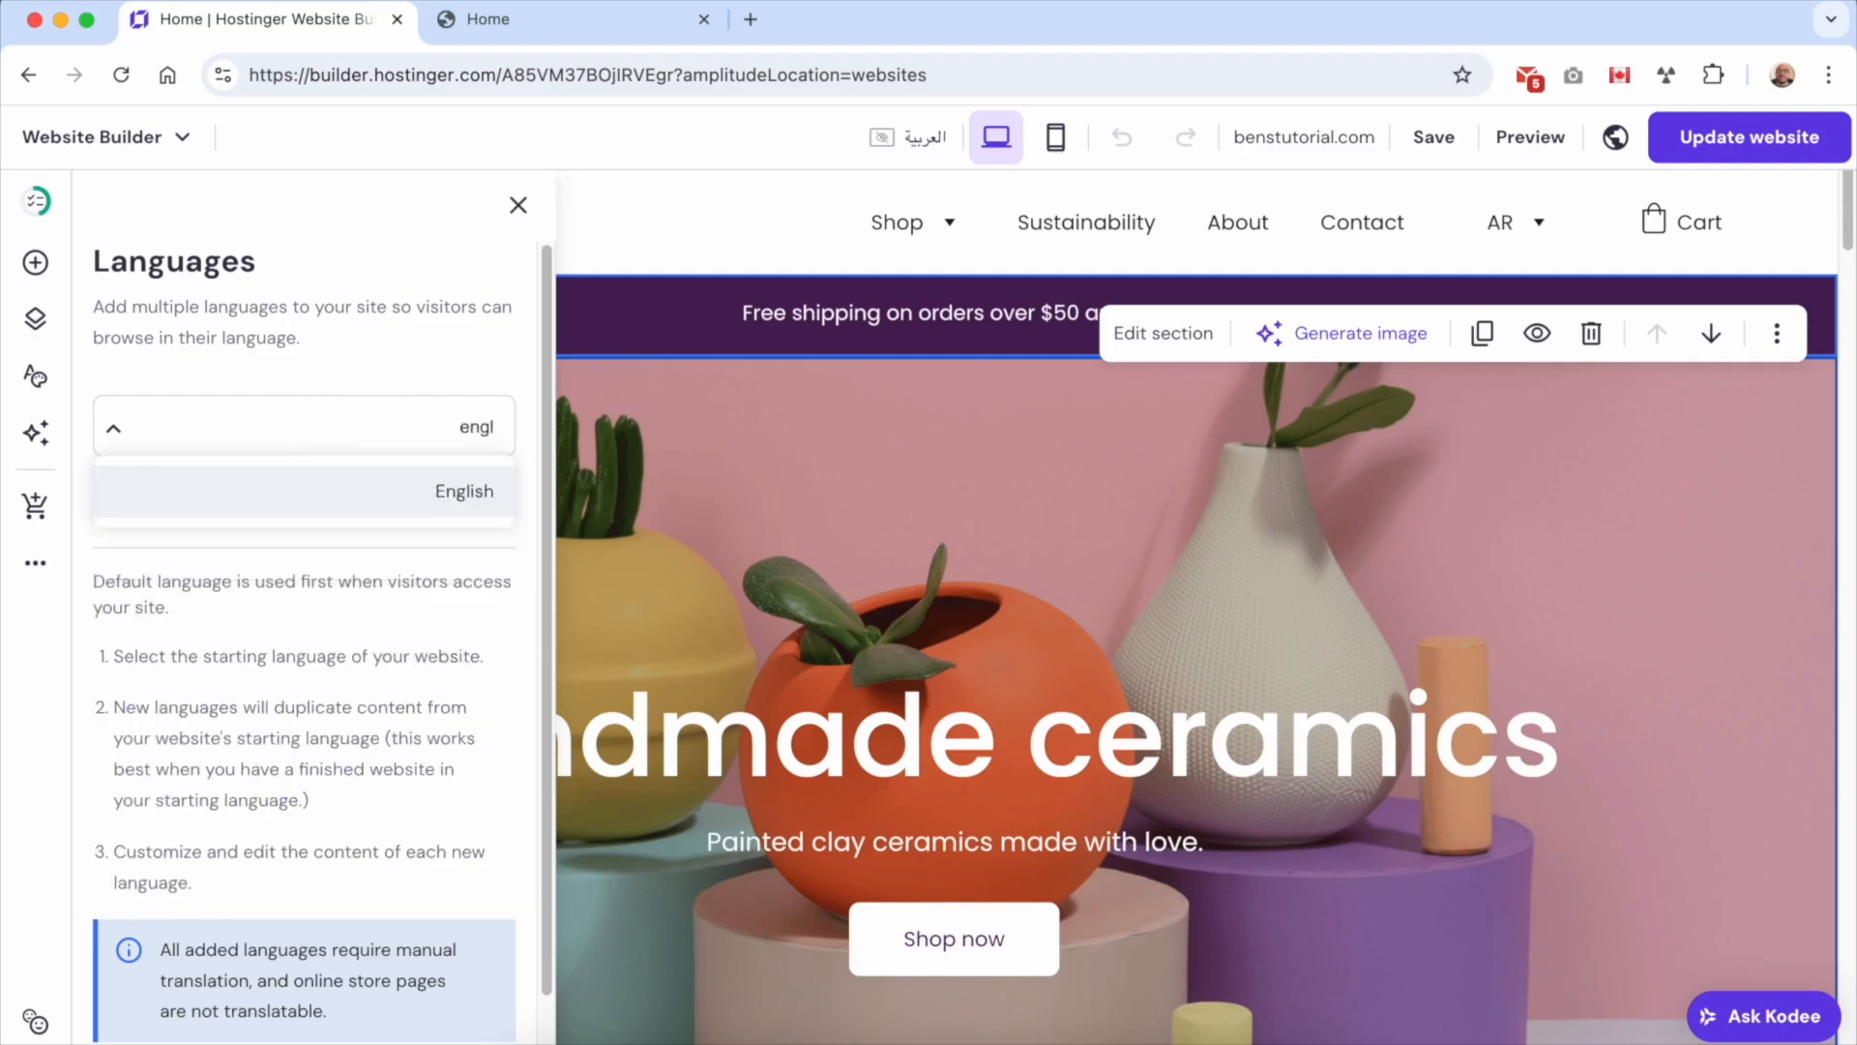
left_click(353, 495)
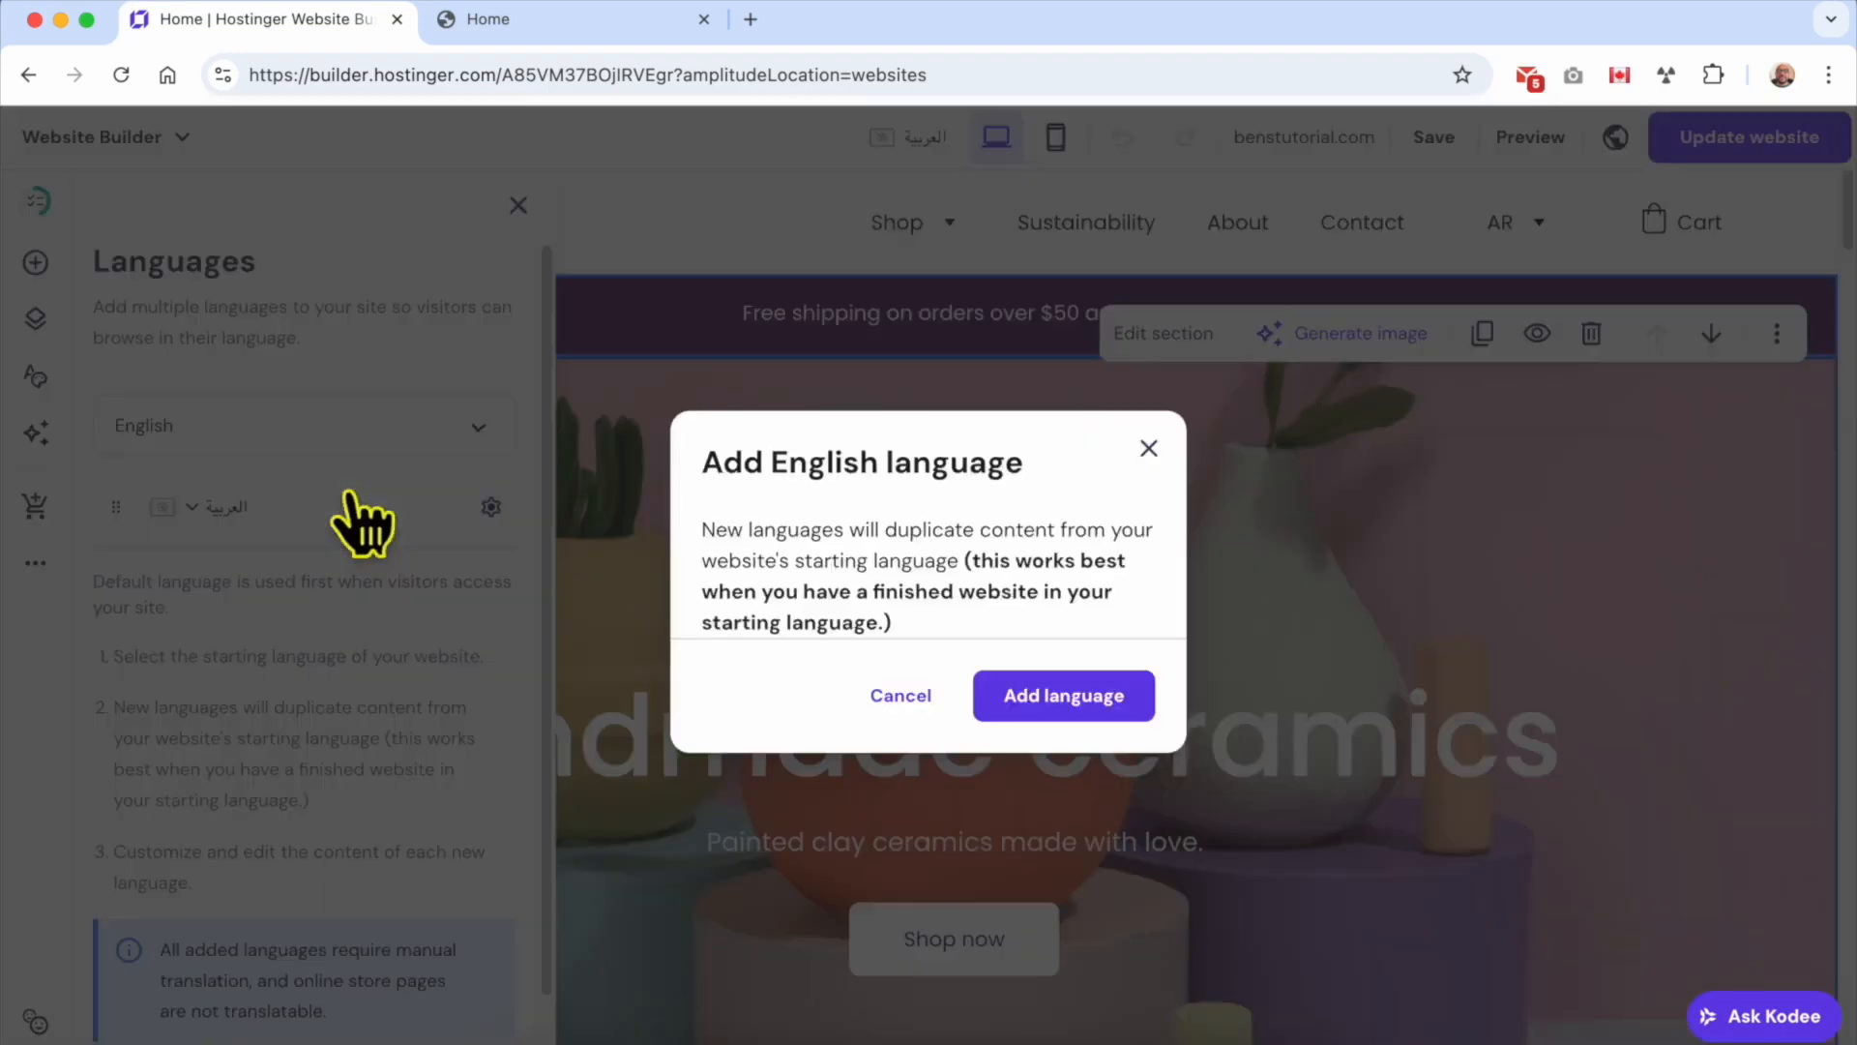
left_click(1023, 701)
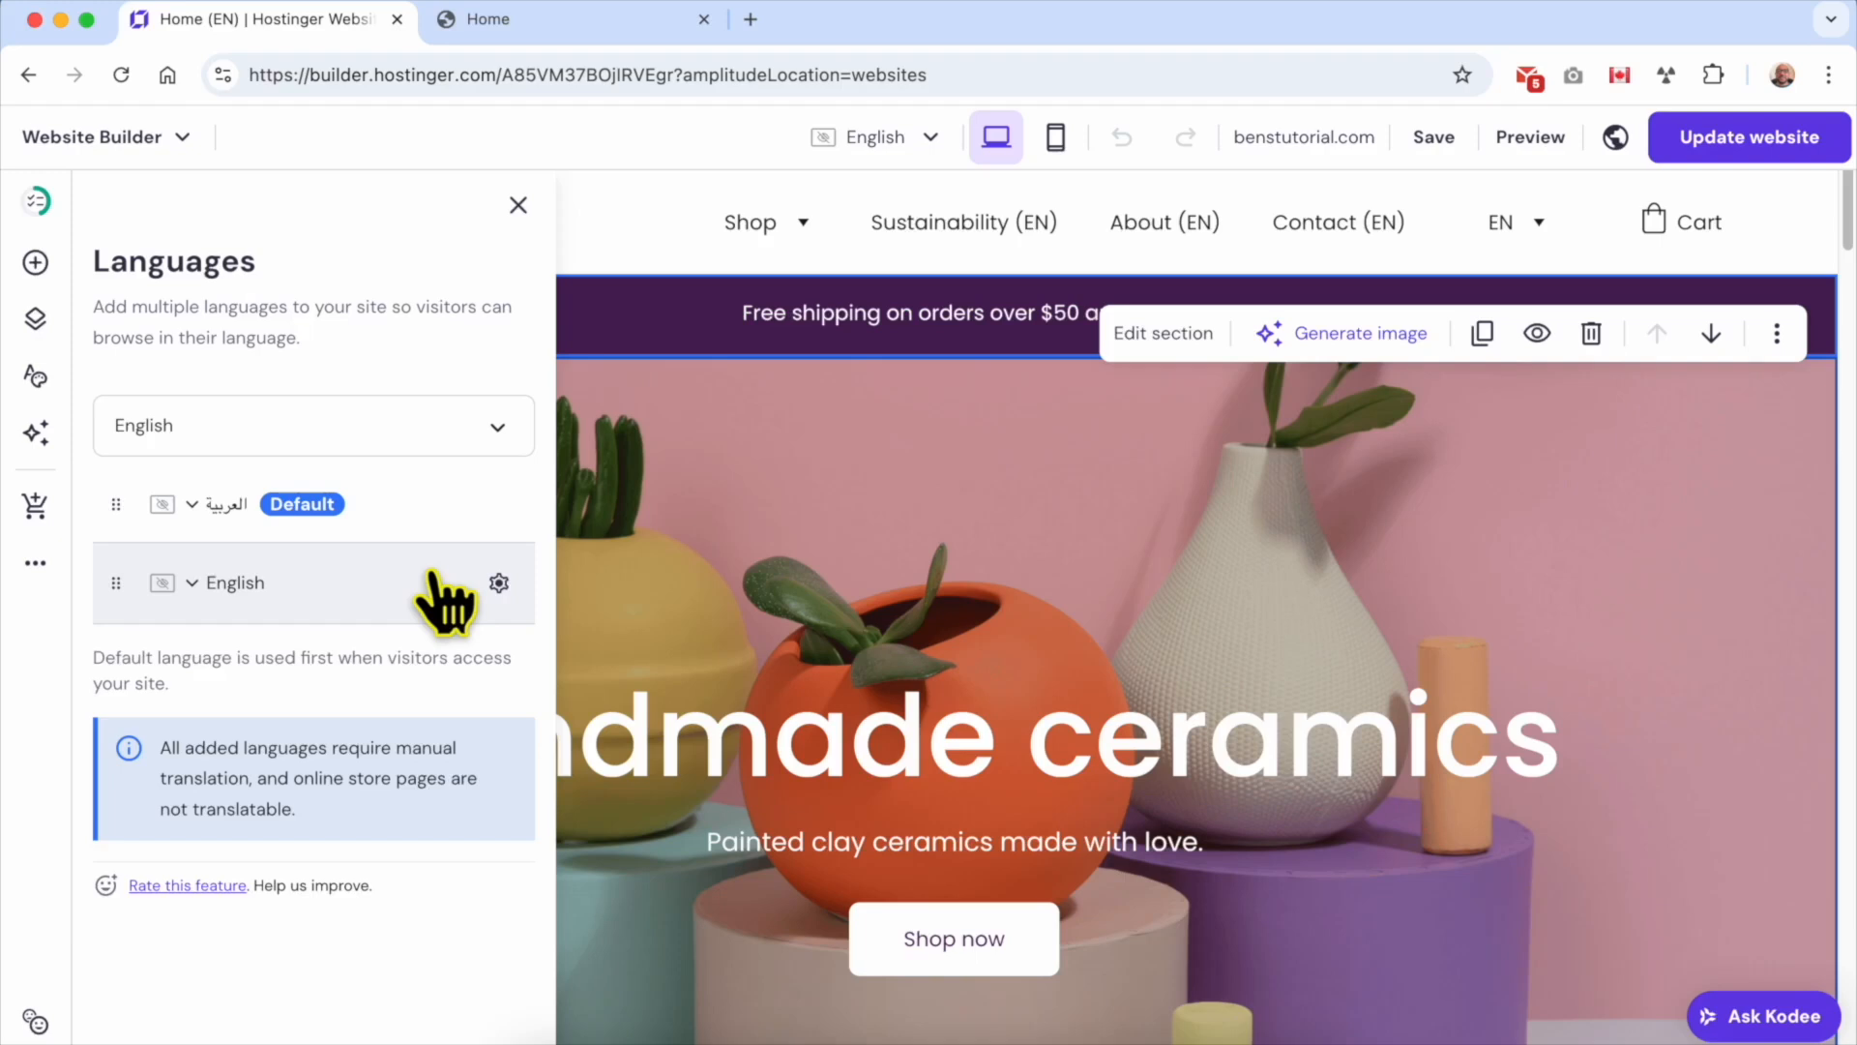
left_click(499, 583)
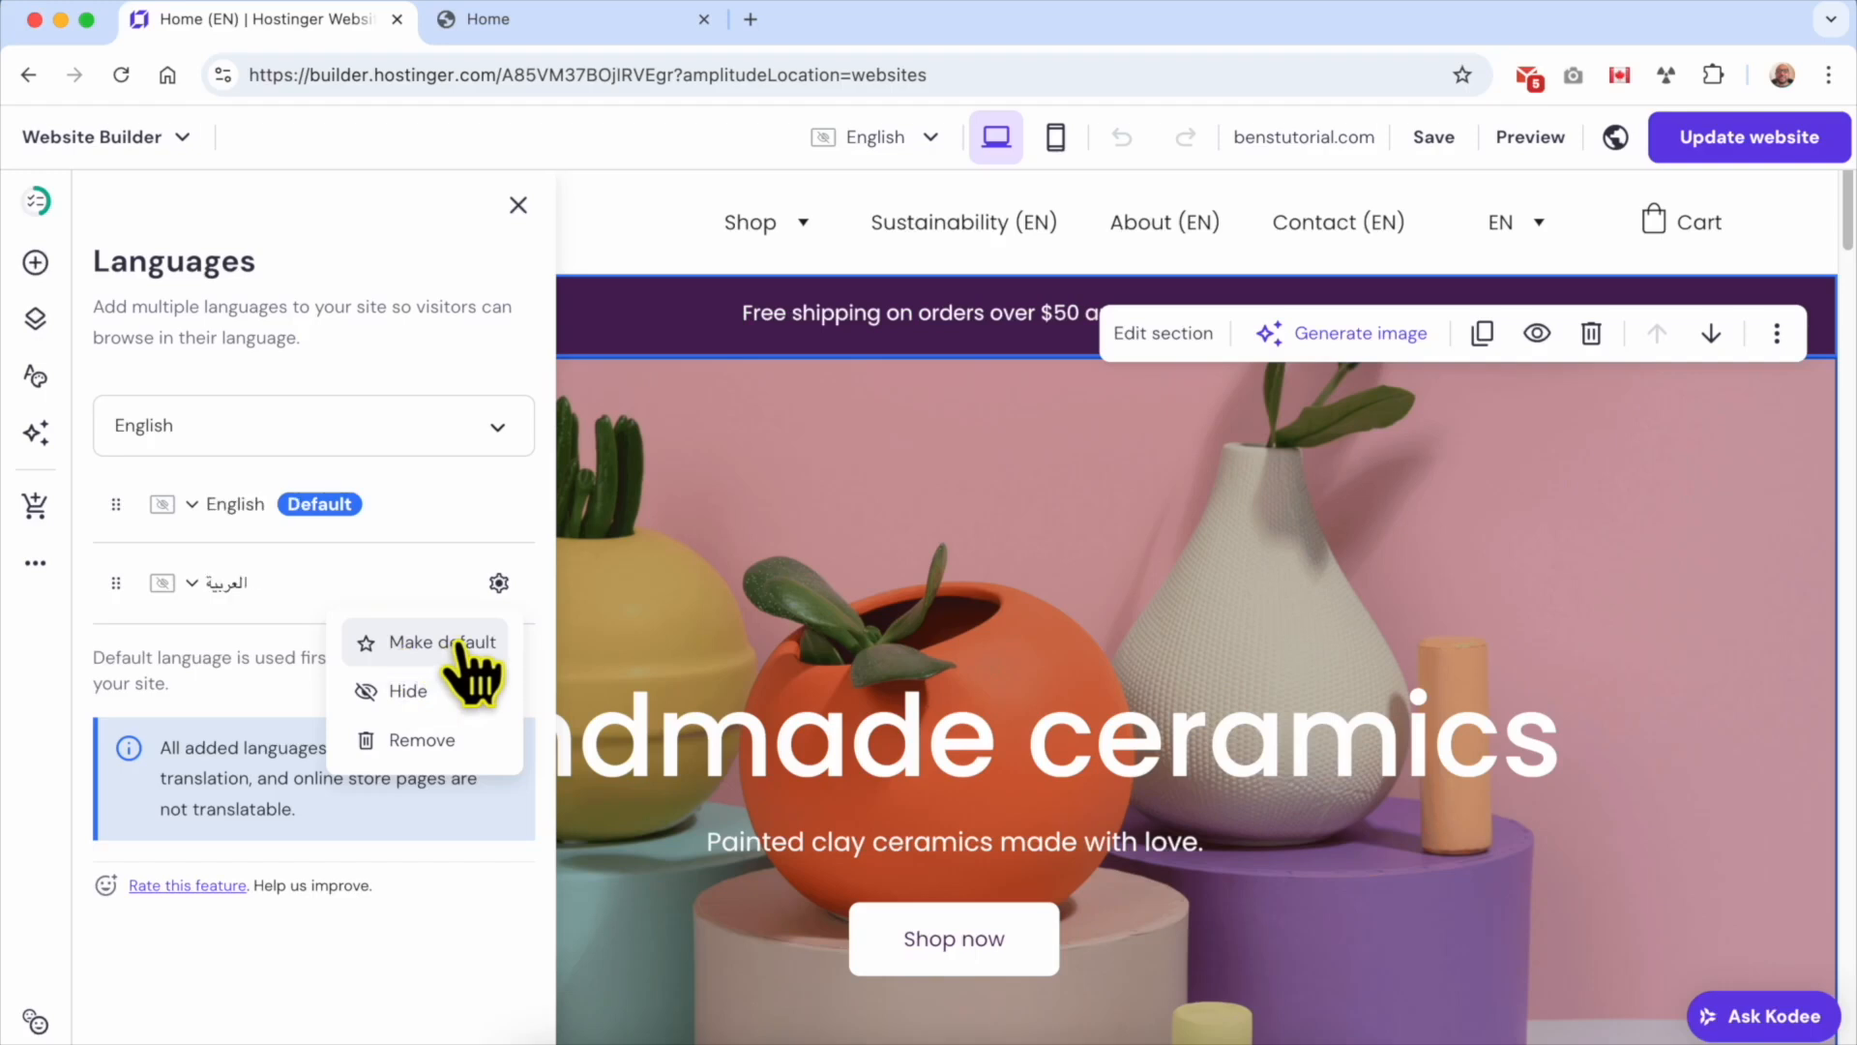
left_click(290, 704)
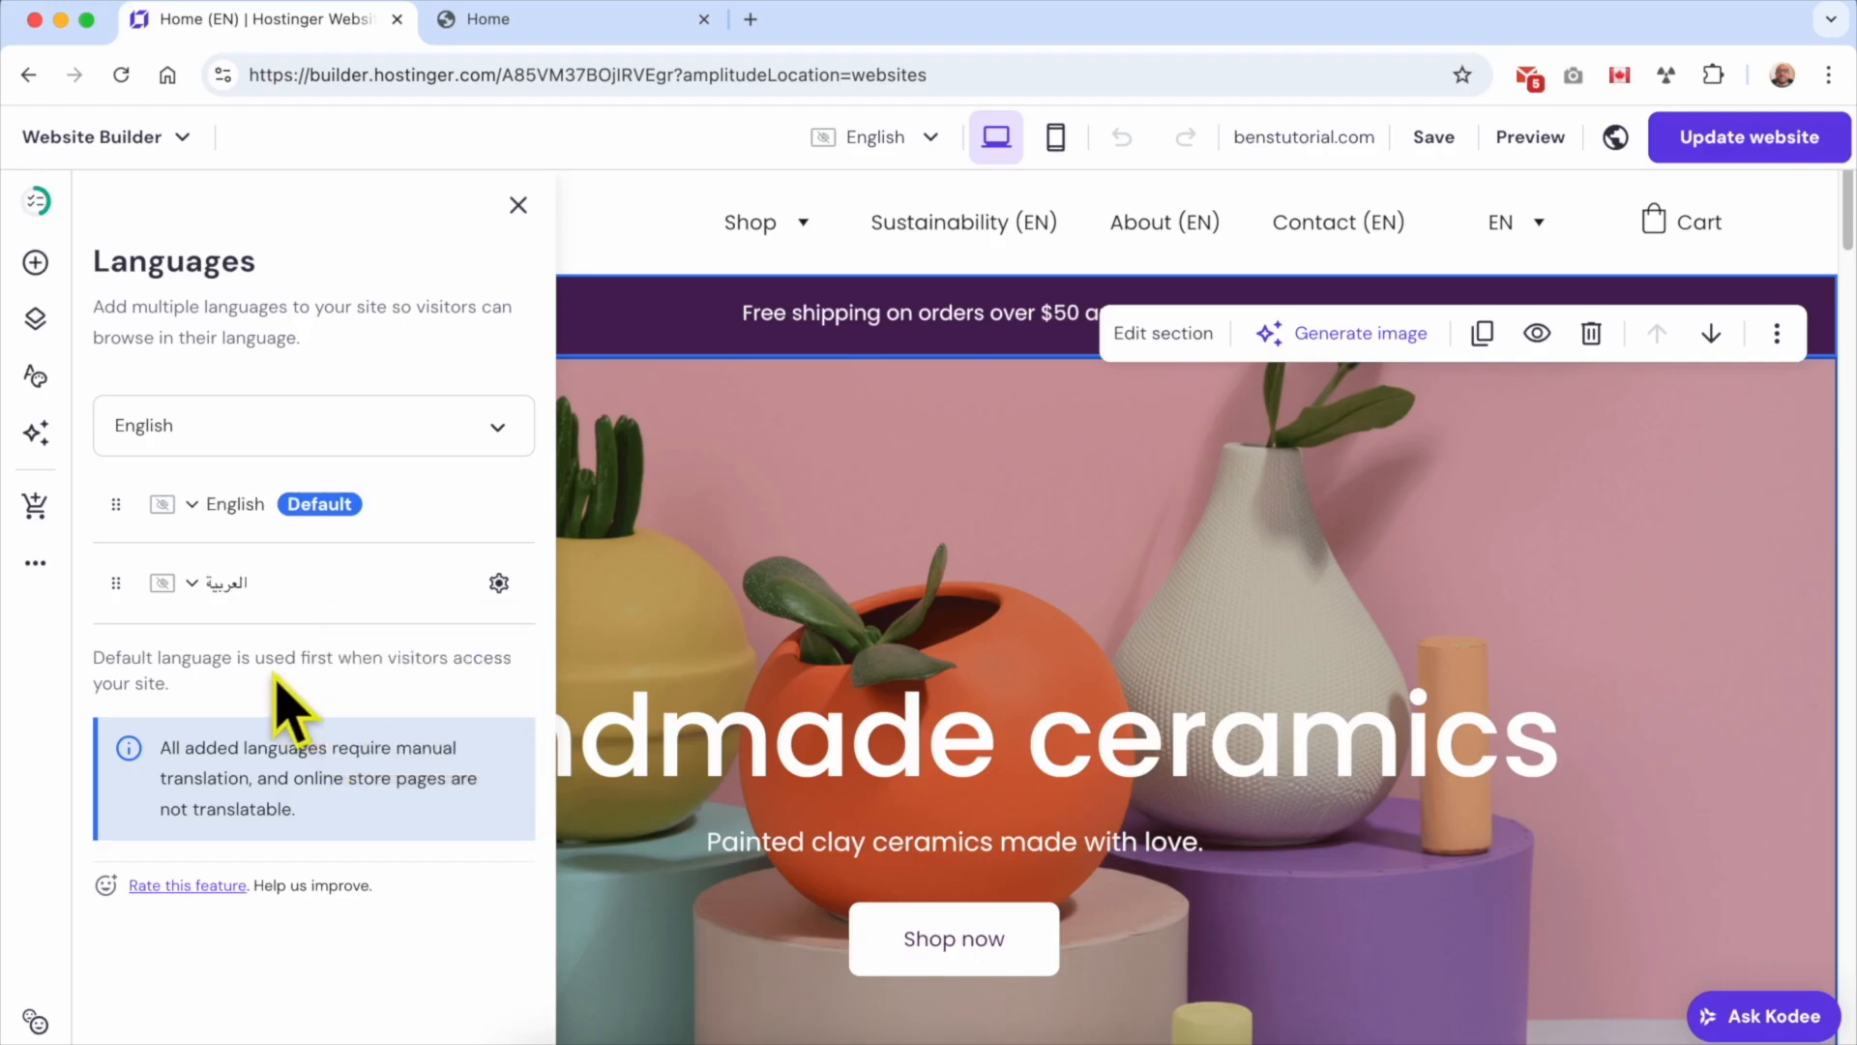
Step: Assign the United States flag to English and the Yemen flag to Arabic
left_click(193, 505)
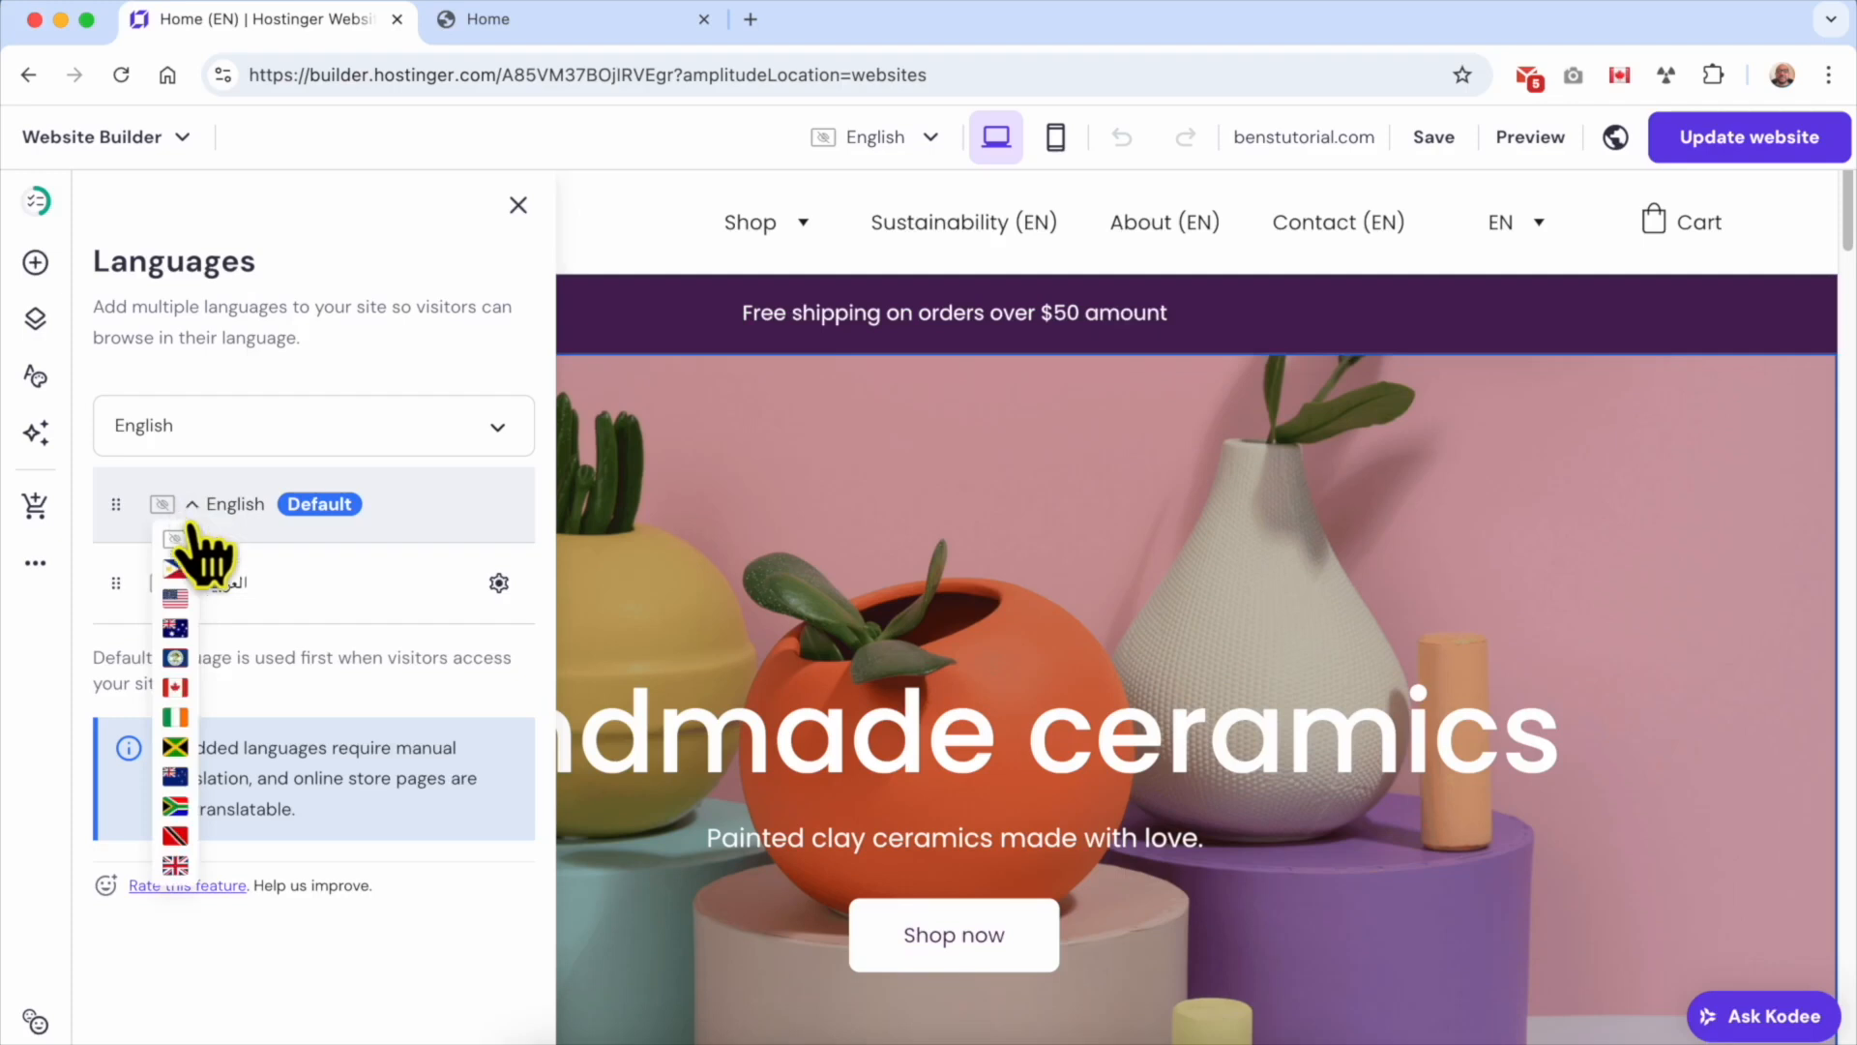
left_click(177, 599)
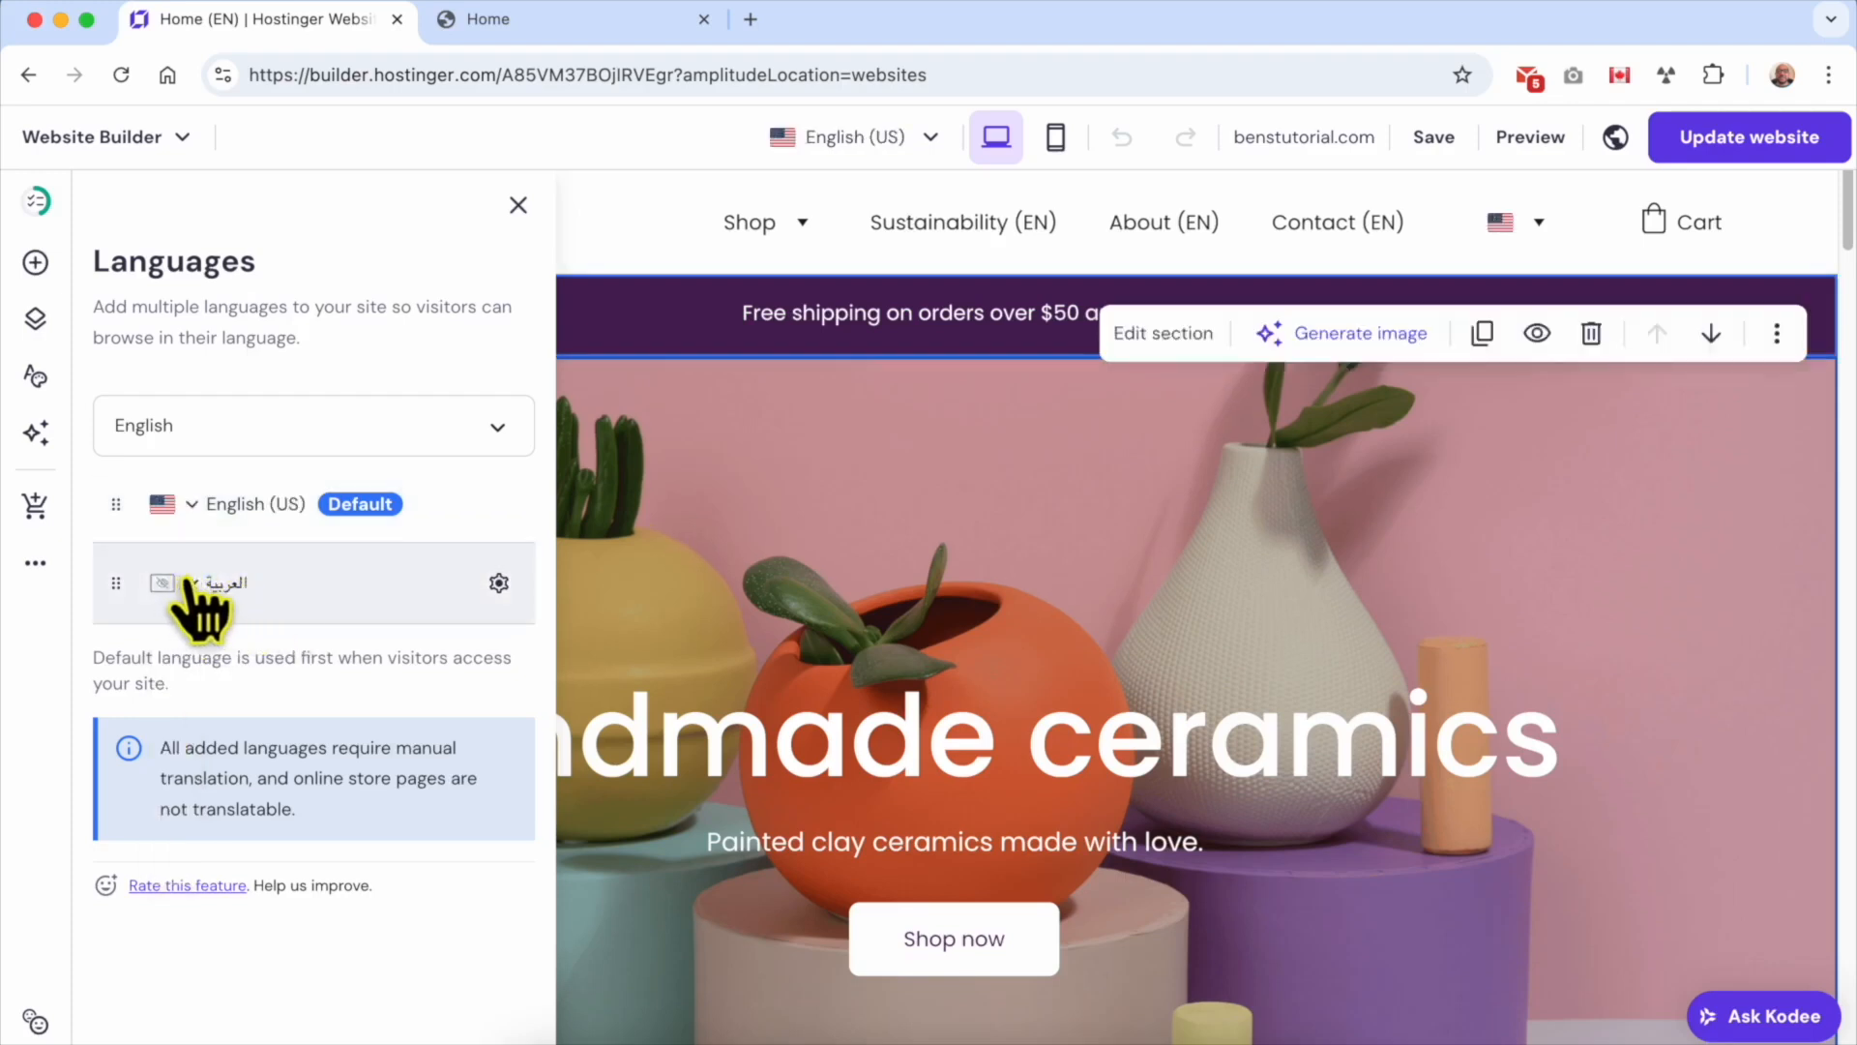
left_click(189, 583)
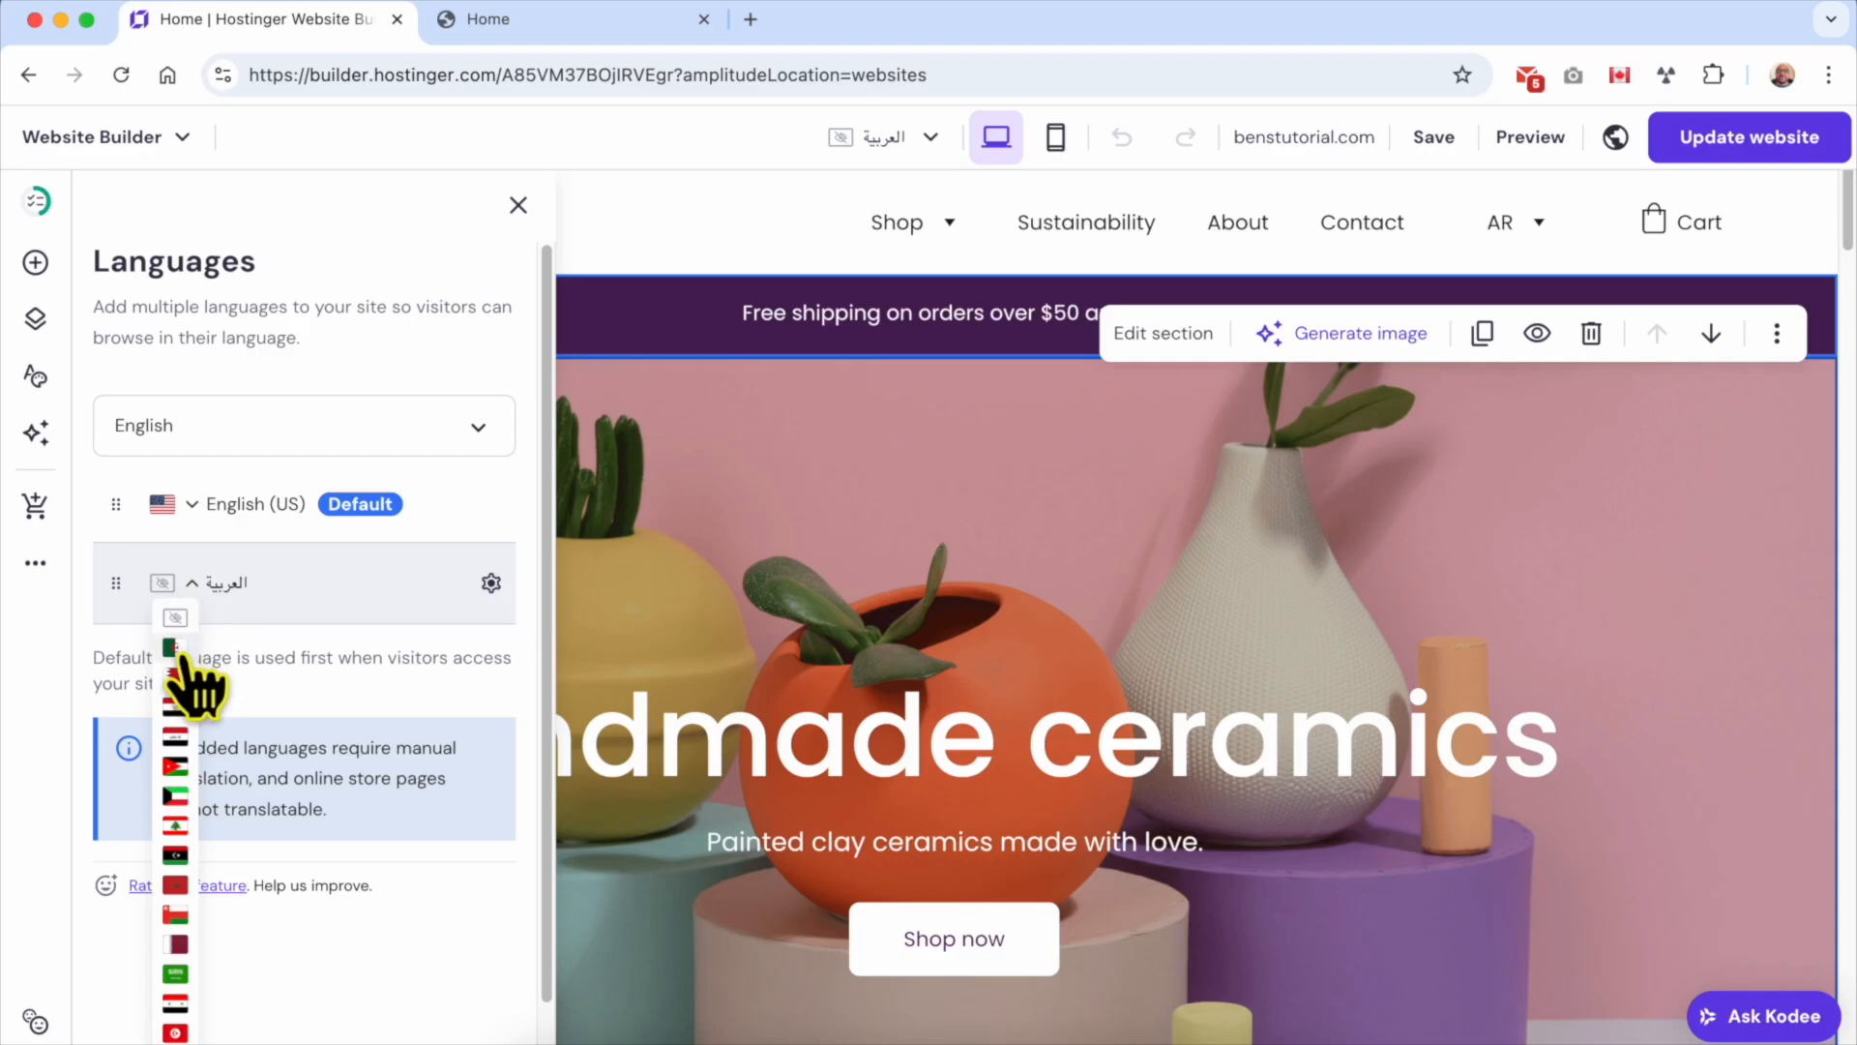
scroll(178, 762, "down", 1)
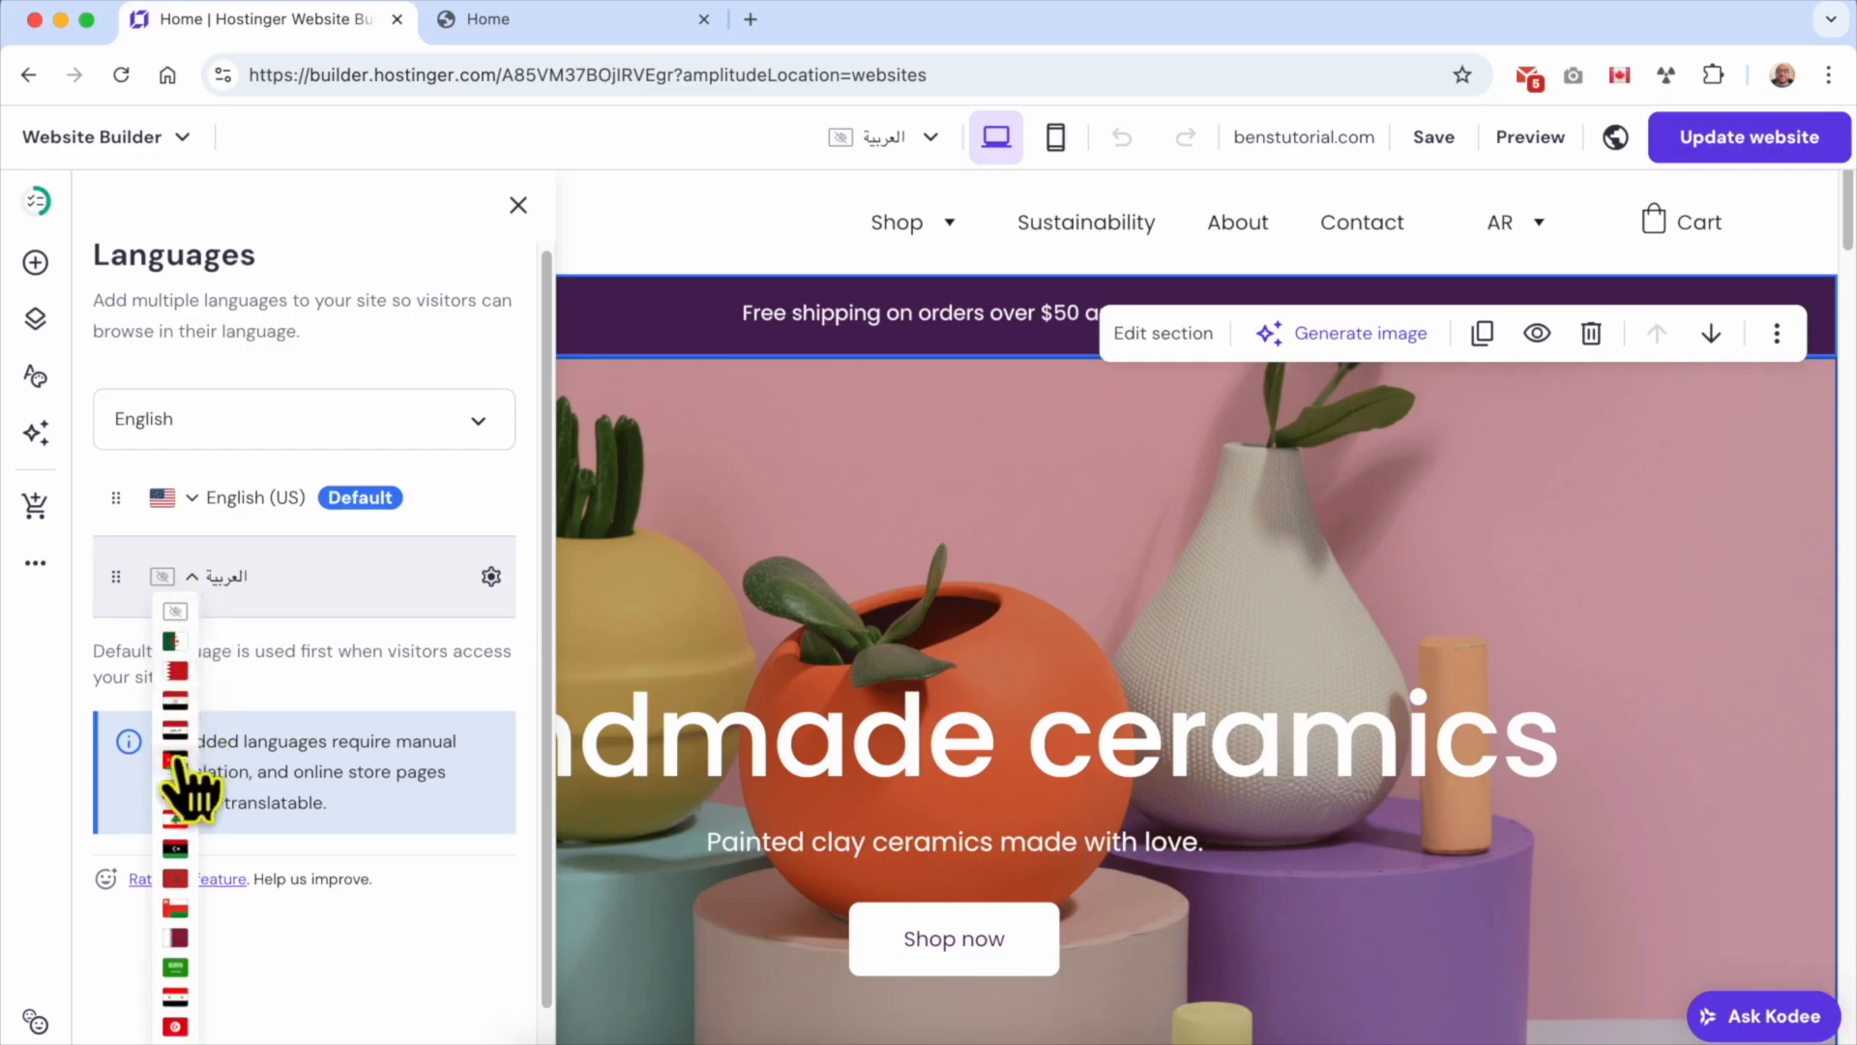
scroll(190, 794, "down", 1)
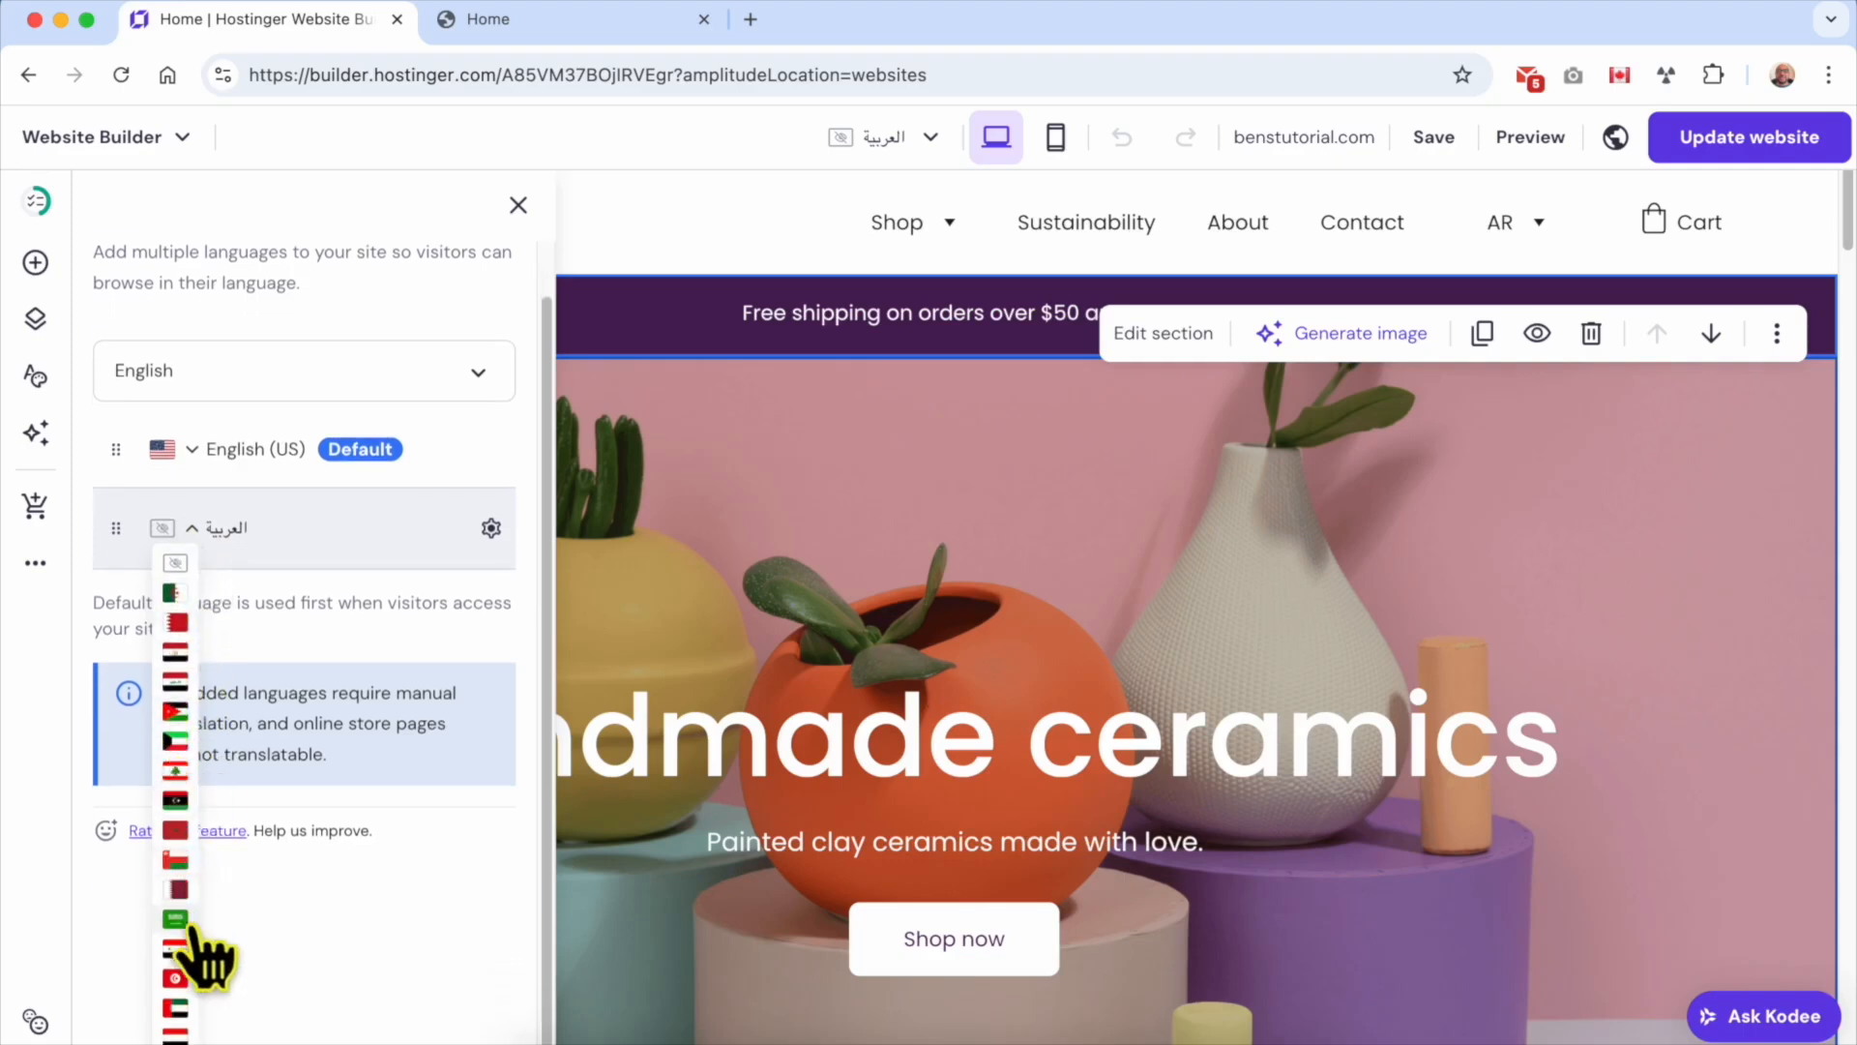
left_click(177, 1035)
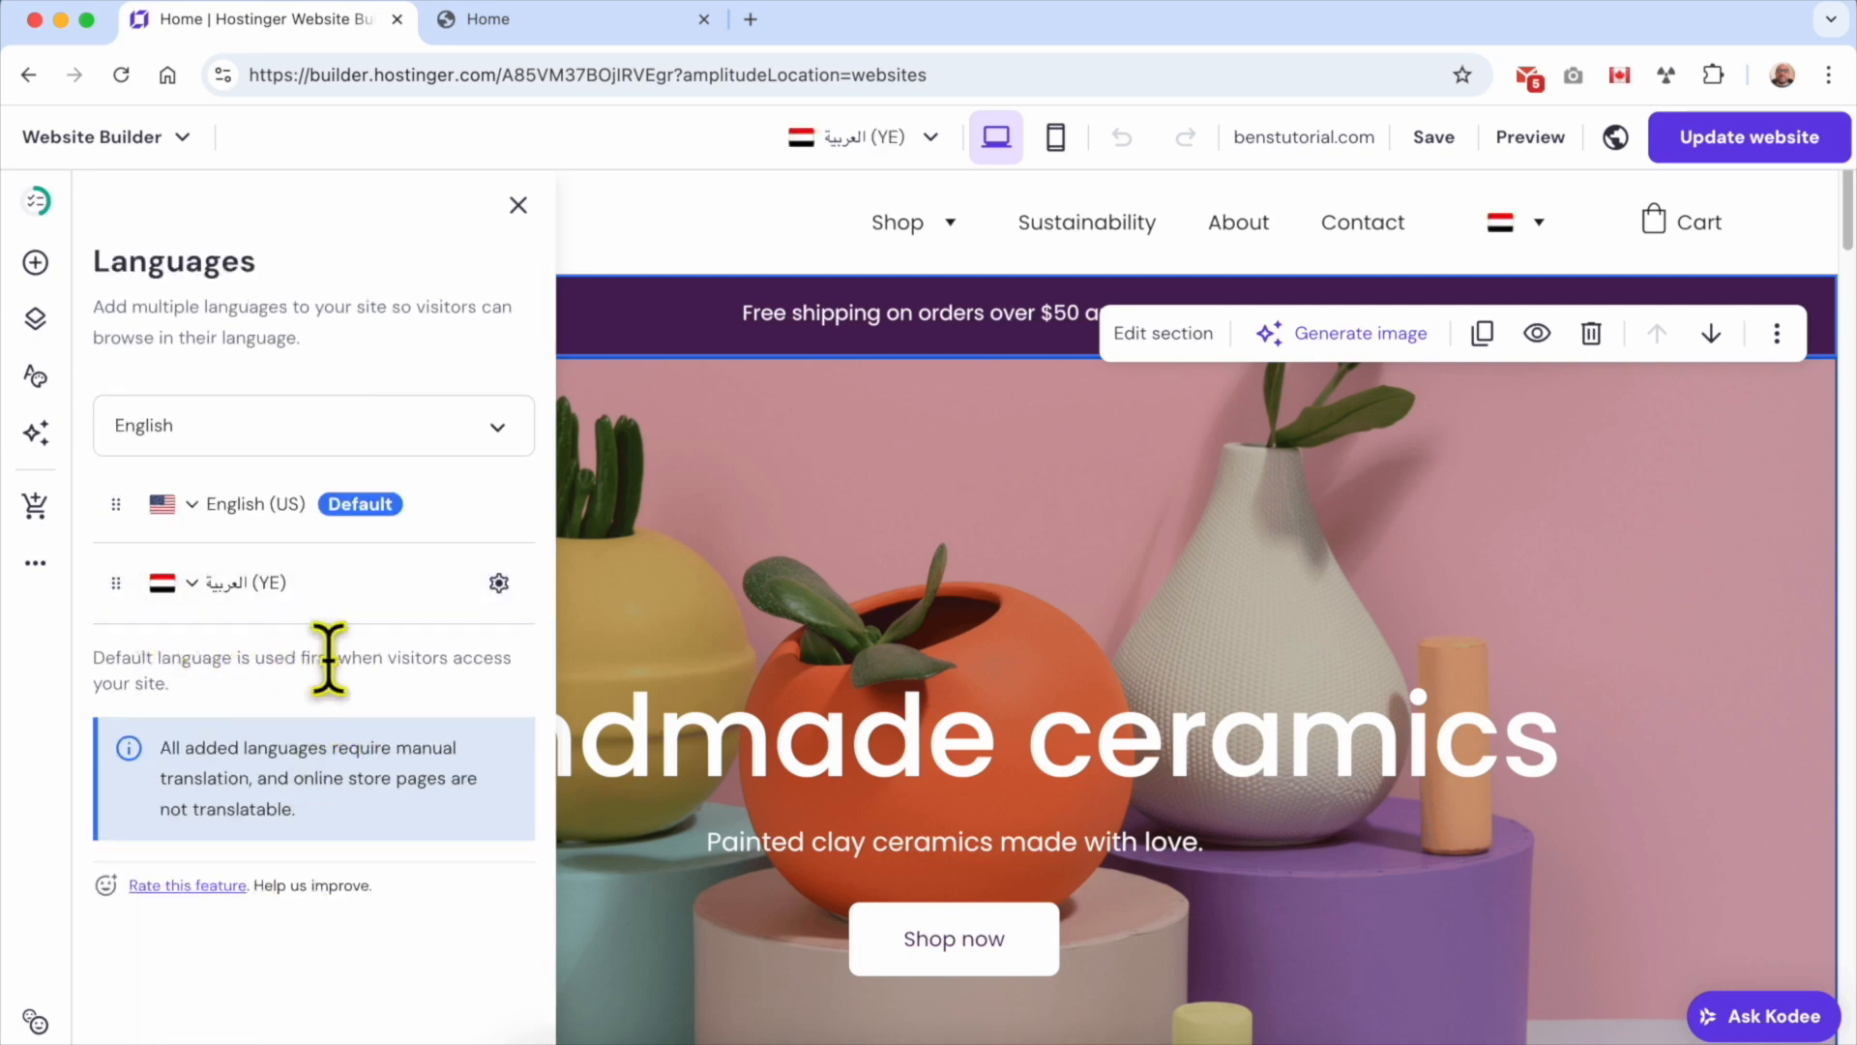
Step: Close the language settings and publish the website update, opening the live site
left_click_drag(159, 747, 353, 832)
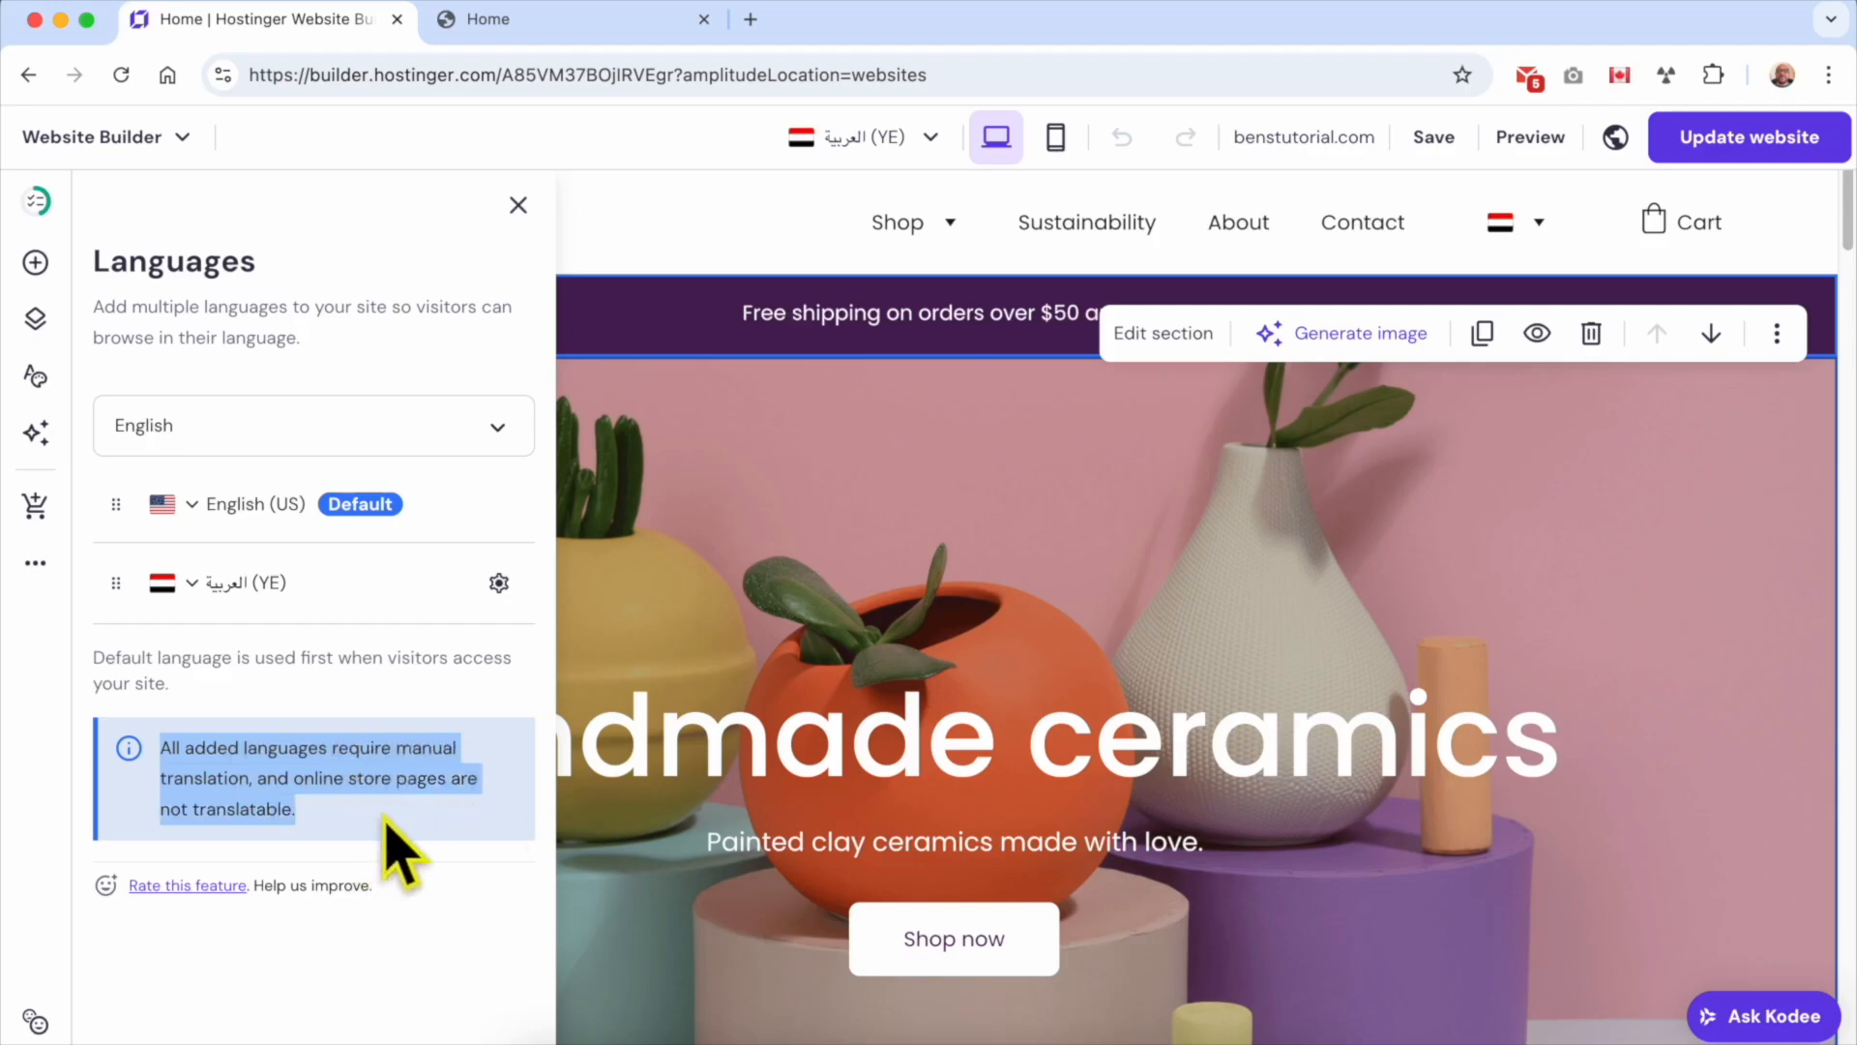
left_click(374, 815)
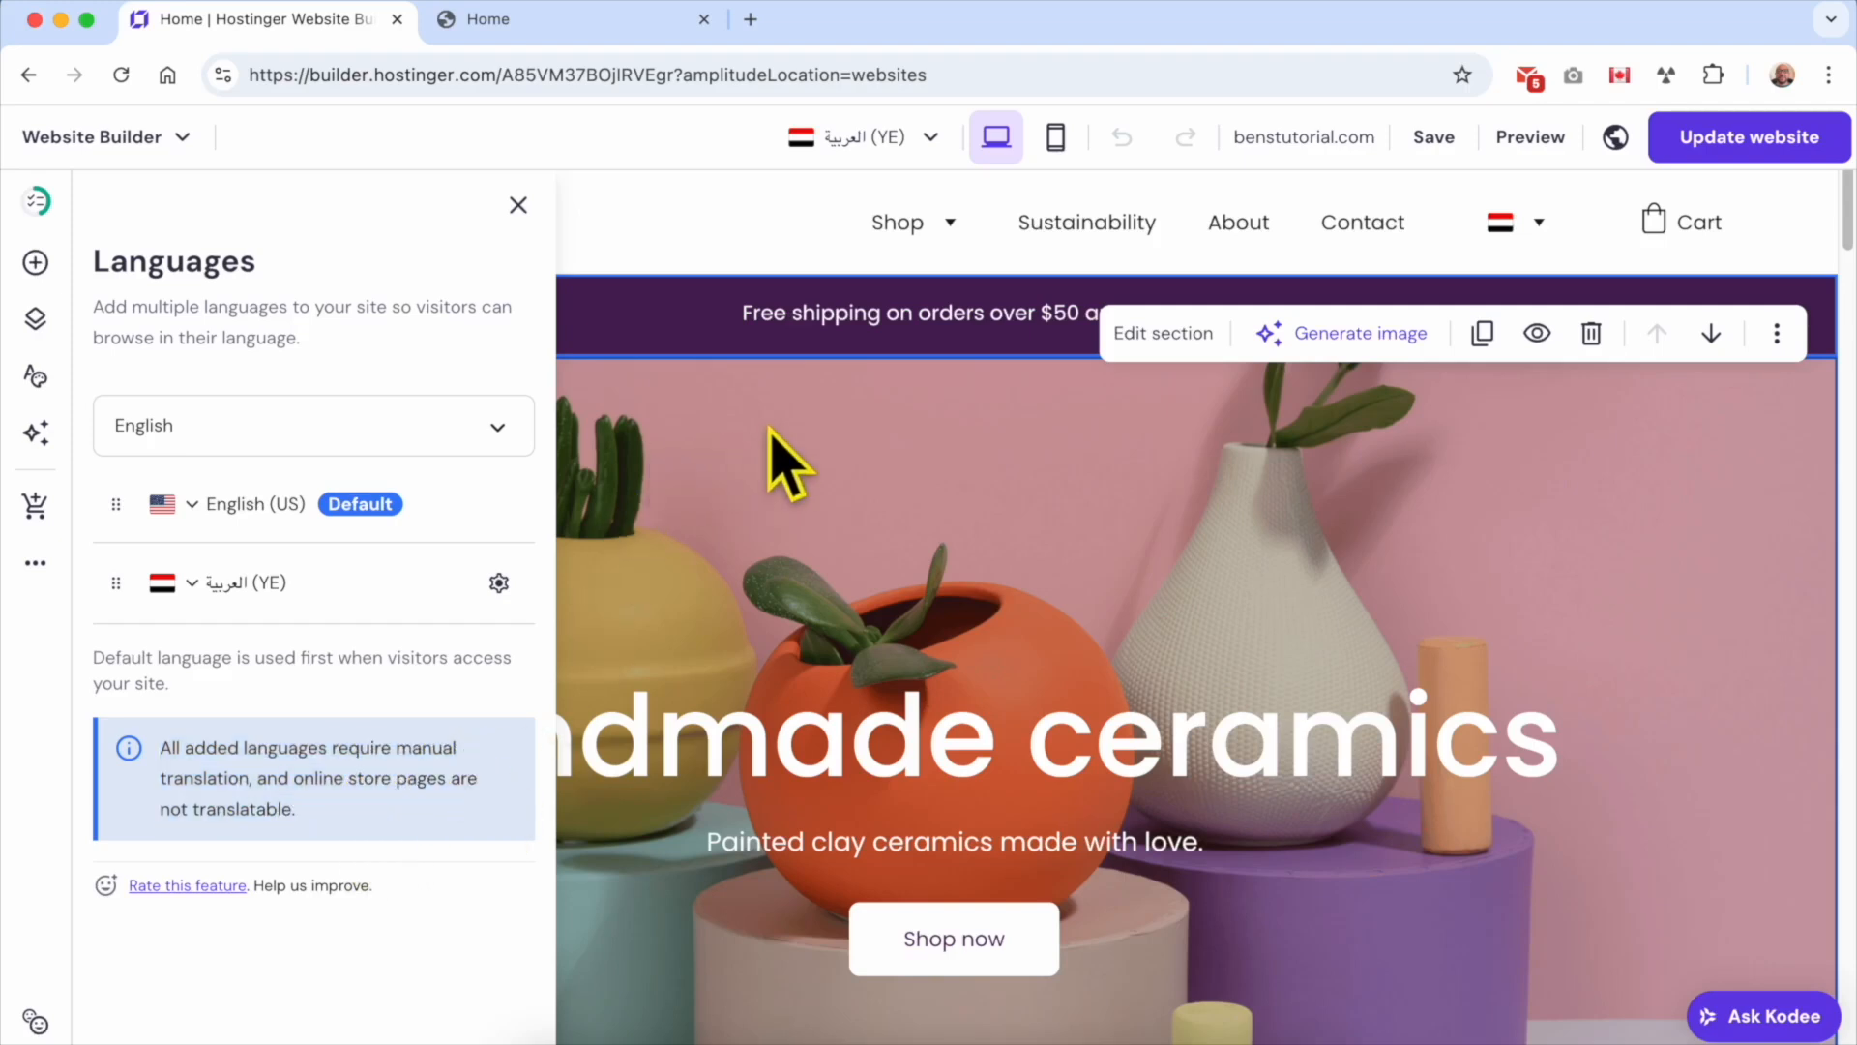
left_click(520, 205)
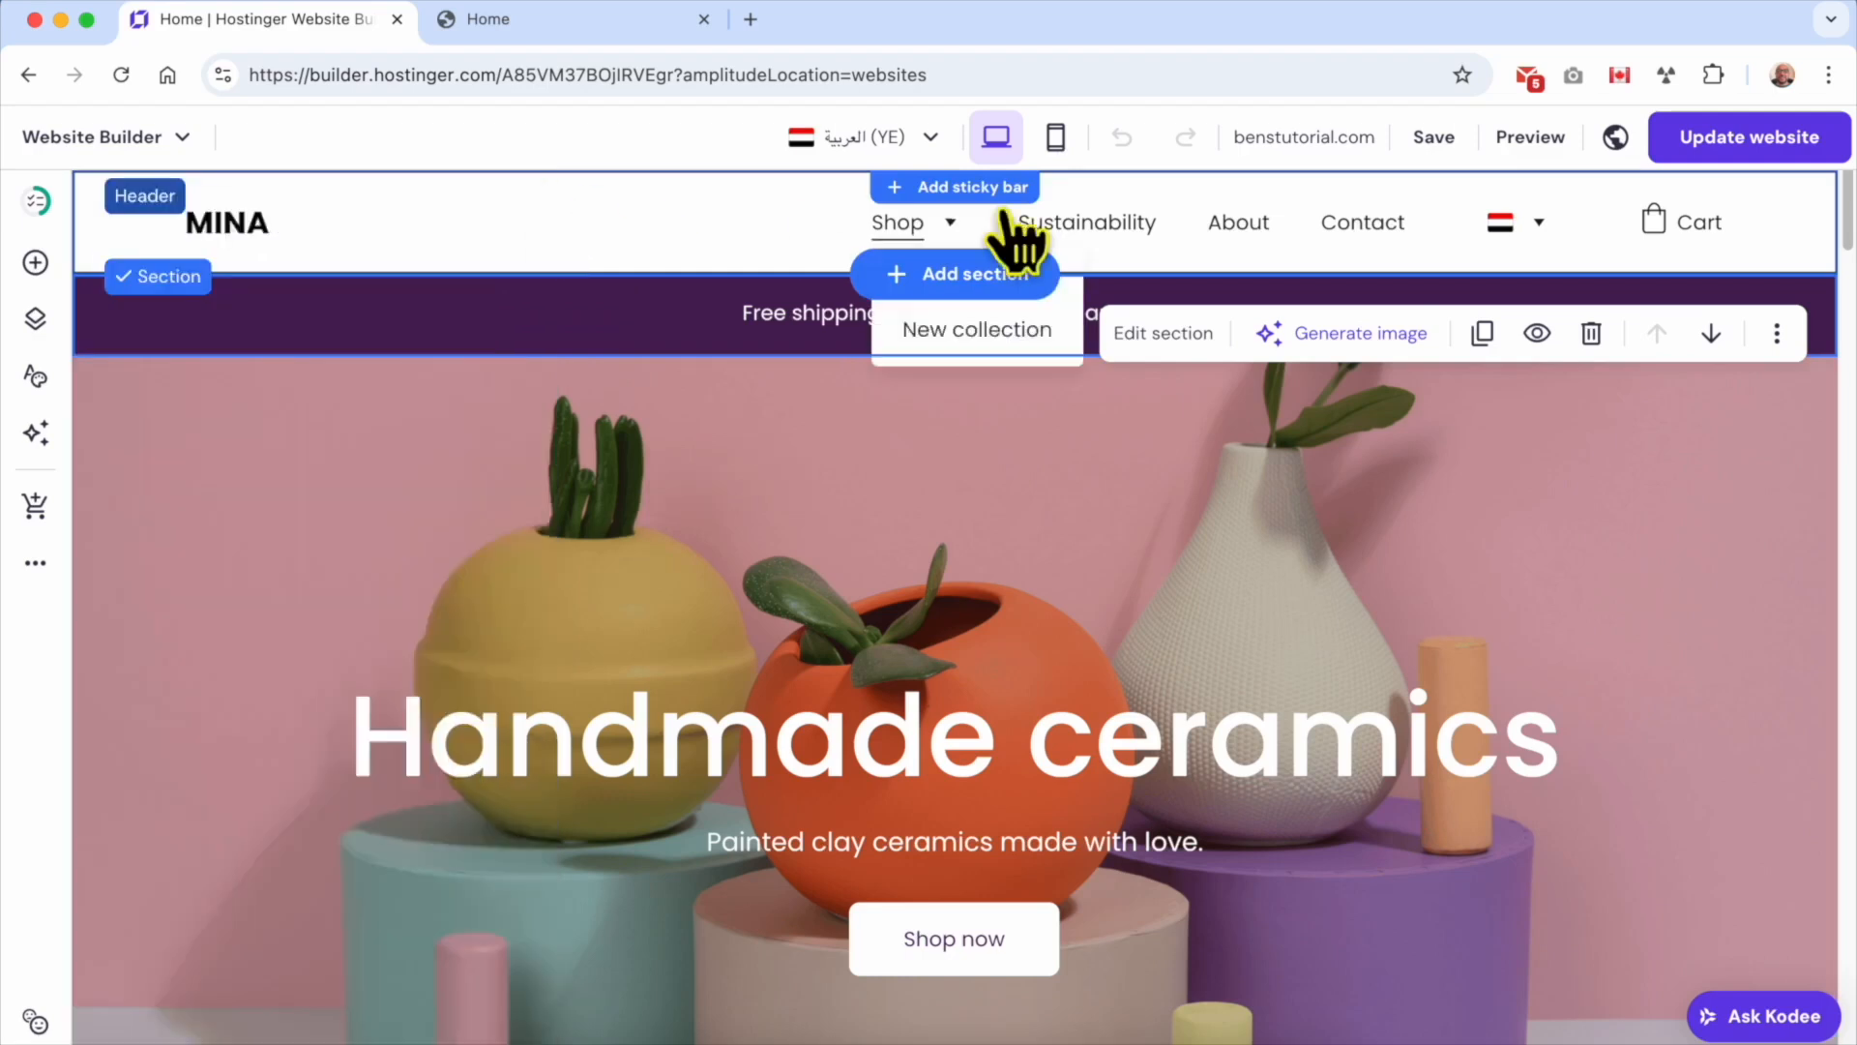
left_click(1738, 140)
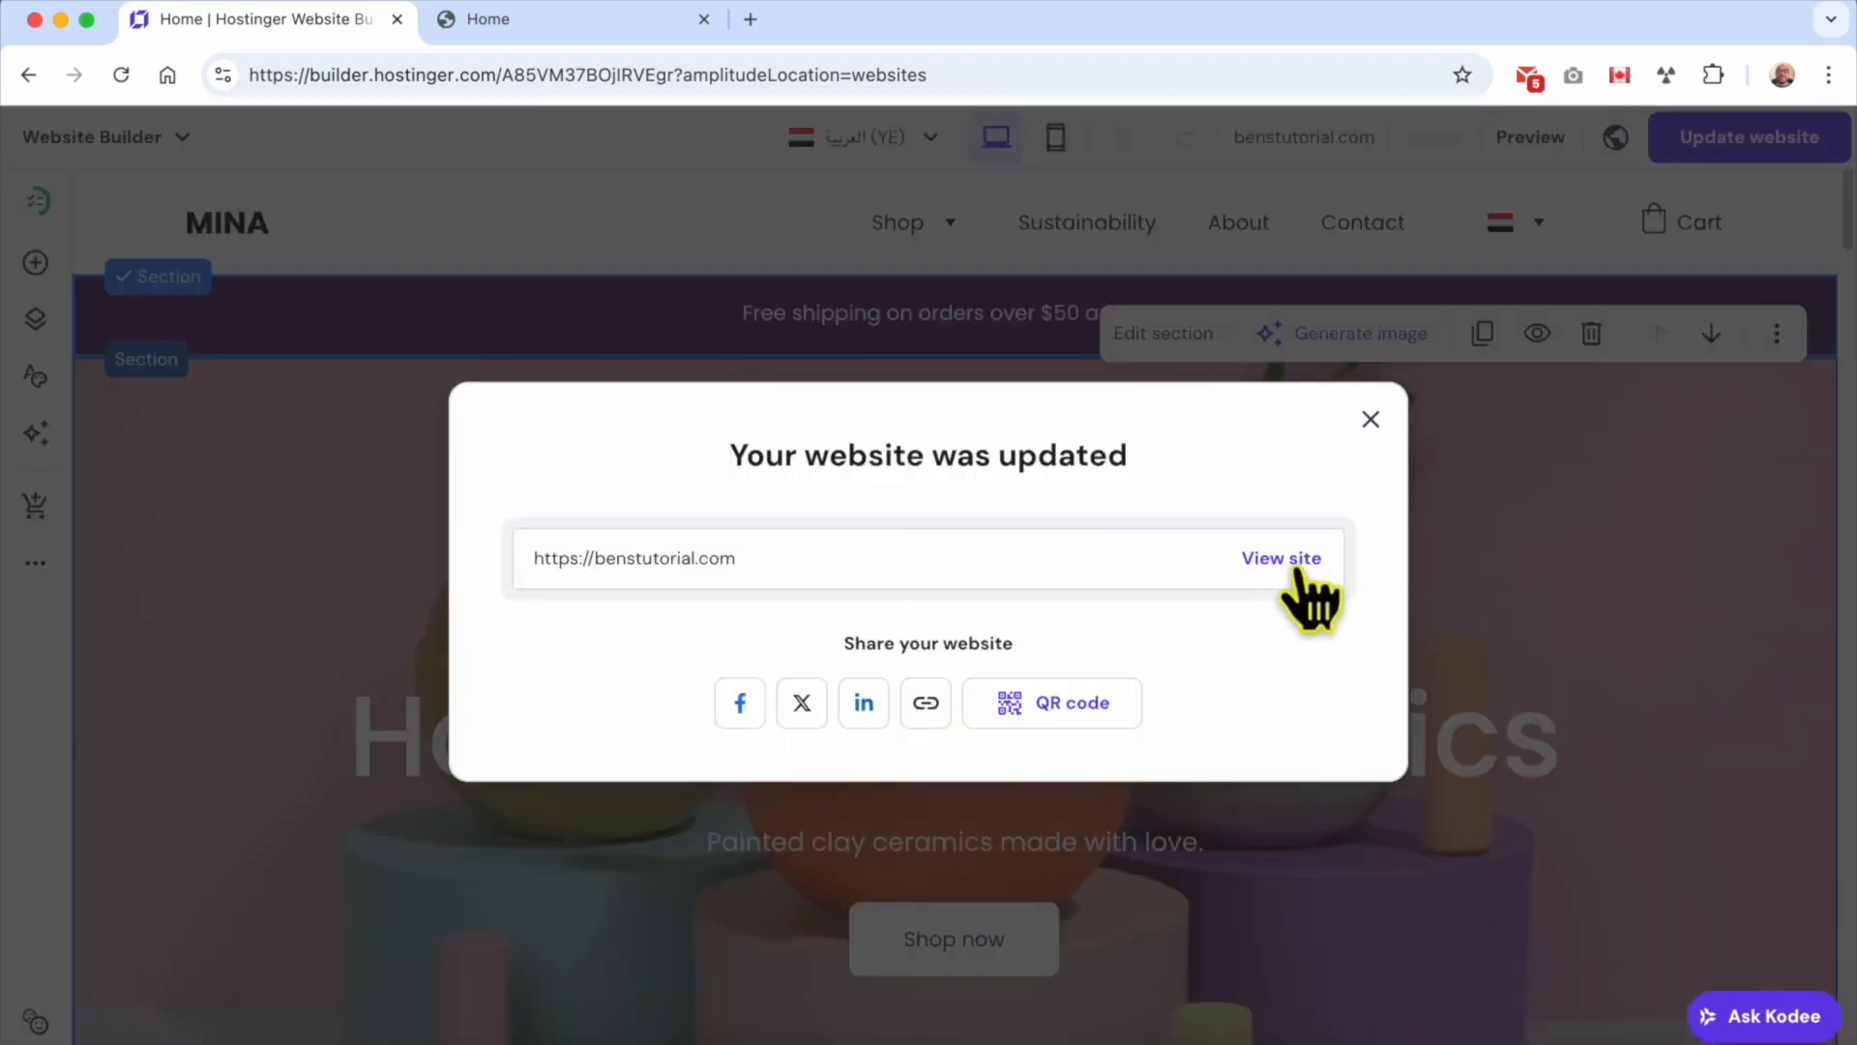
left_click(1287, 561)
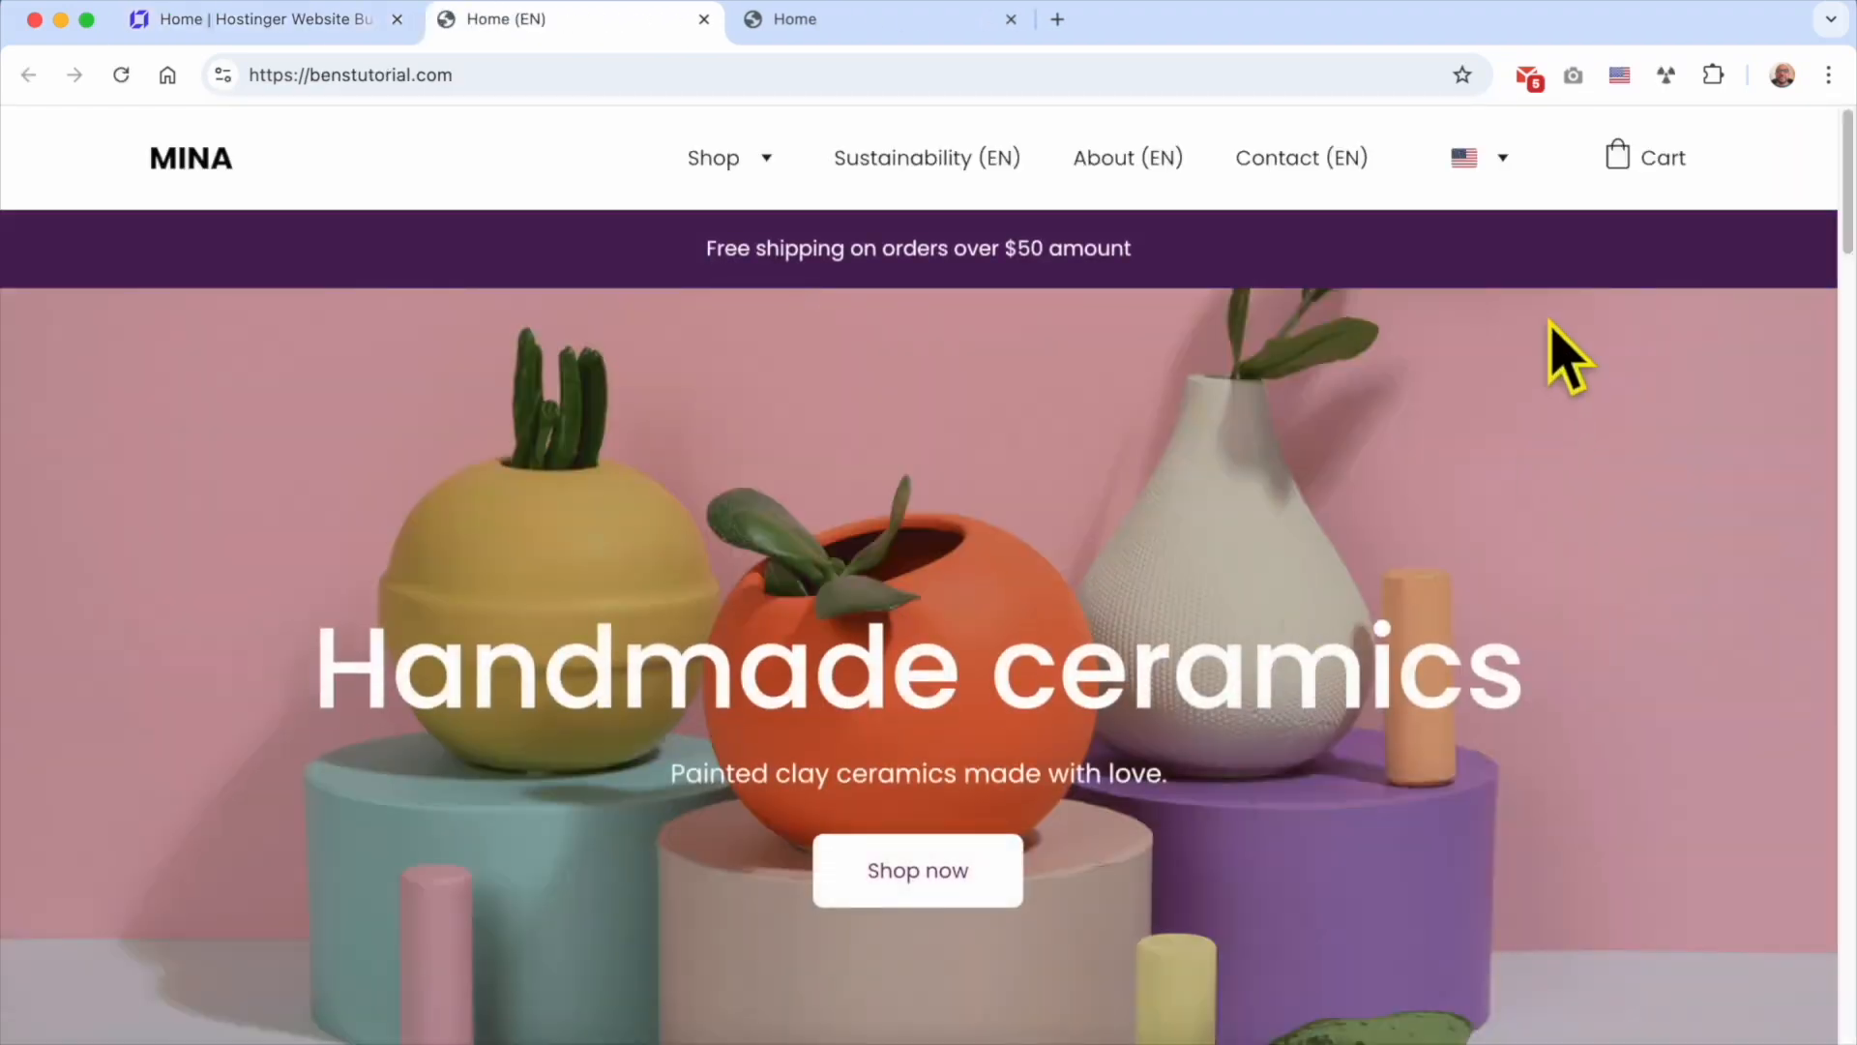
Step: Switch the live site to العربية (YE) and examine the language code in the page address
left_click(1501, 160)
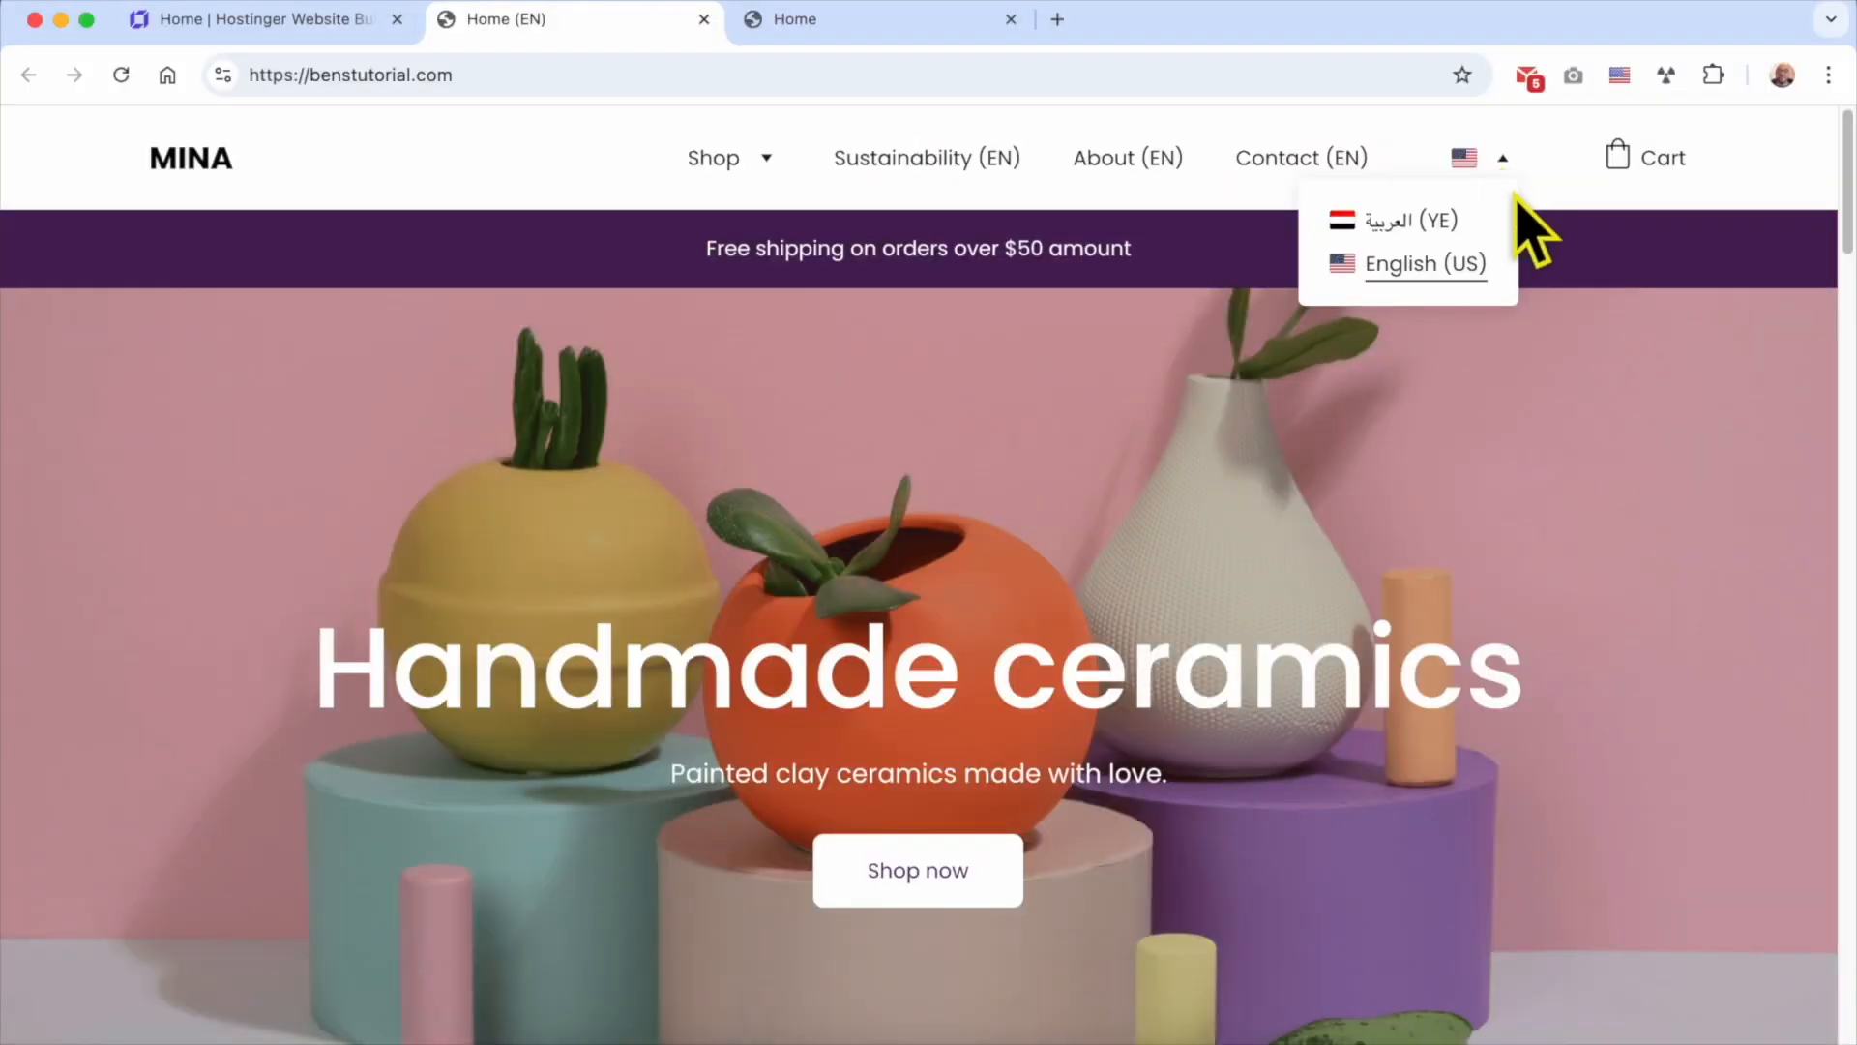
mouse_move(1502, 160)
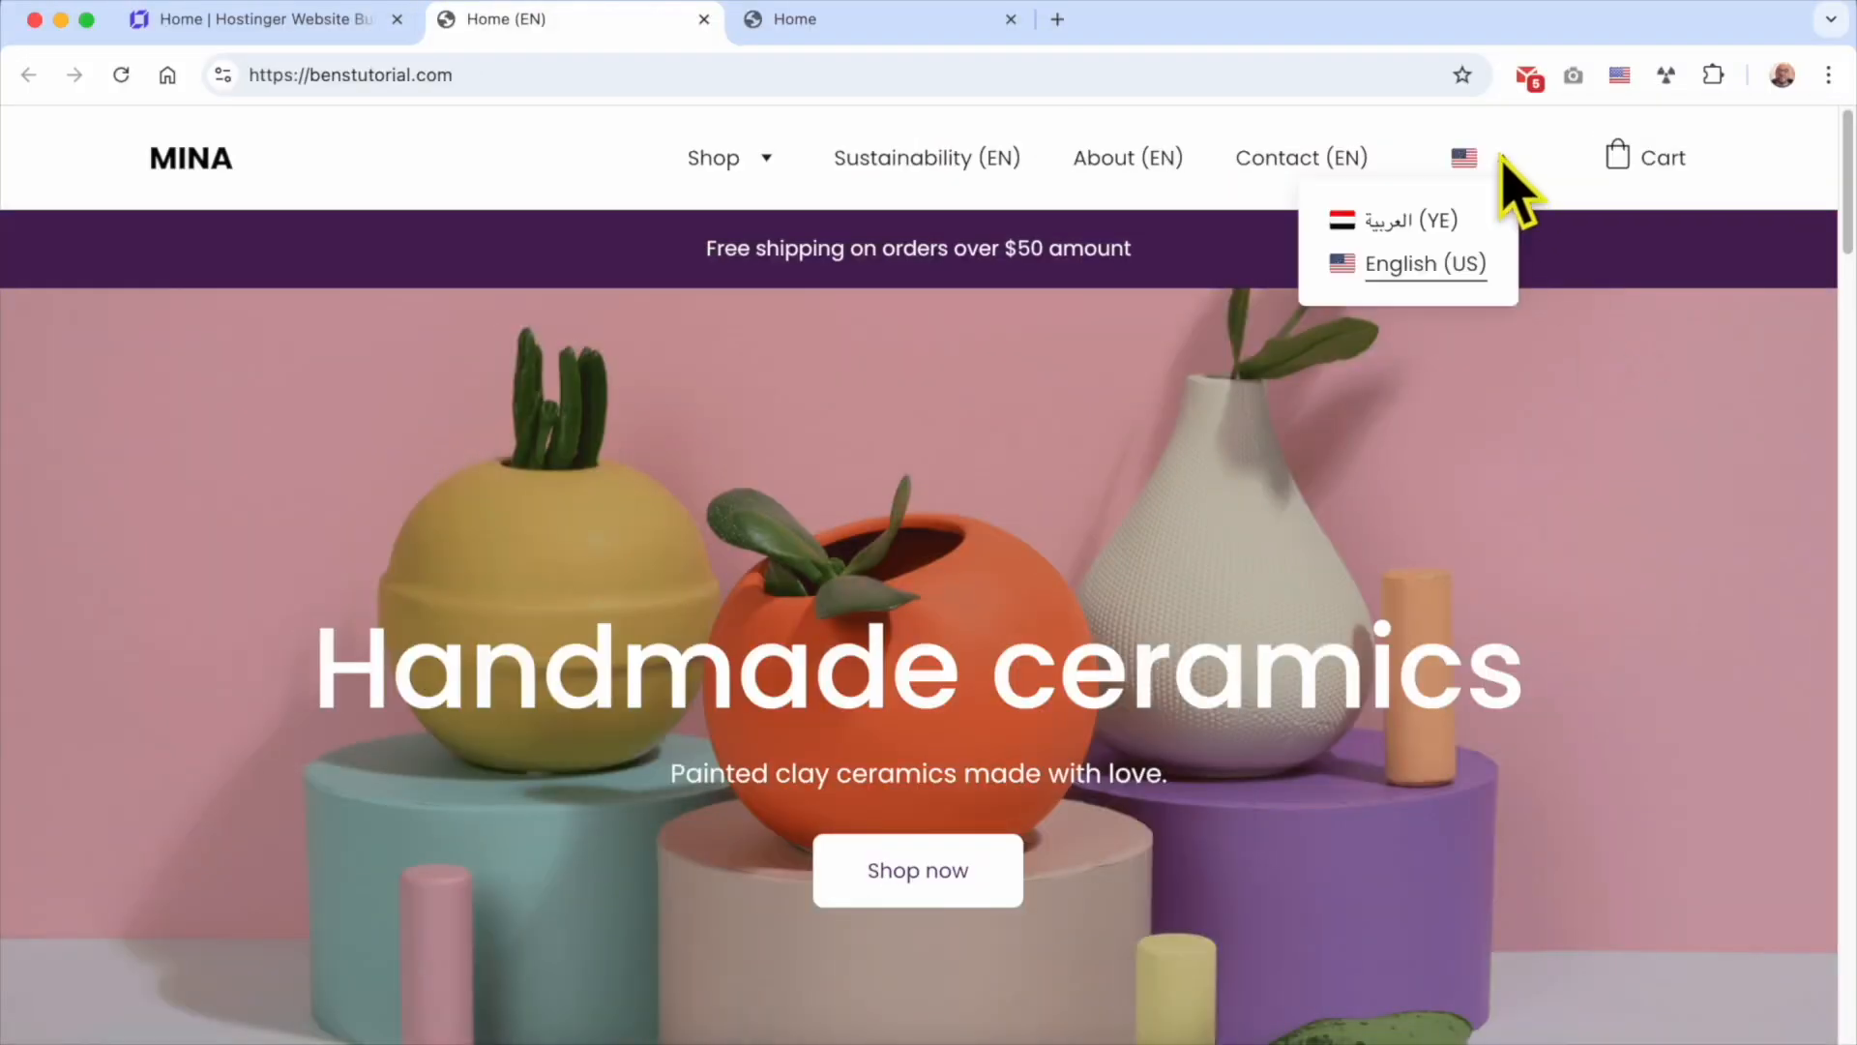
left_click(1418, 228)
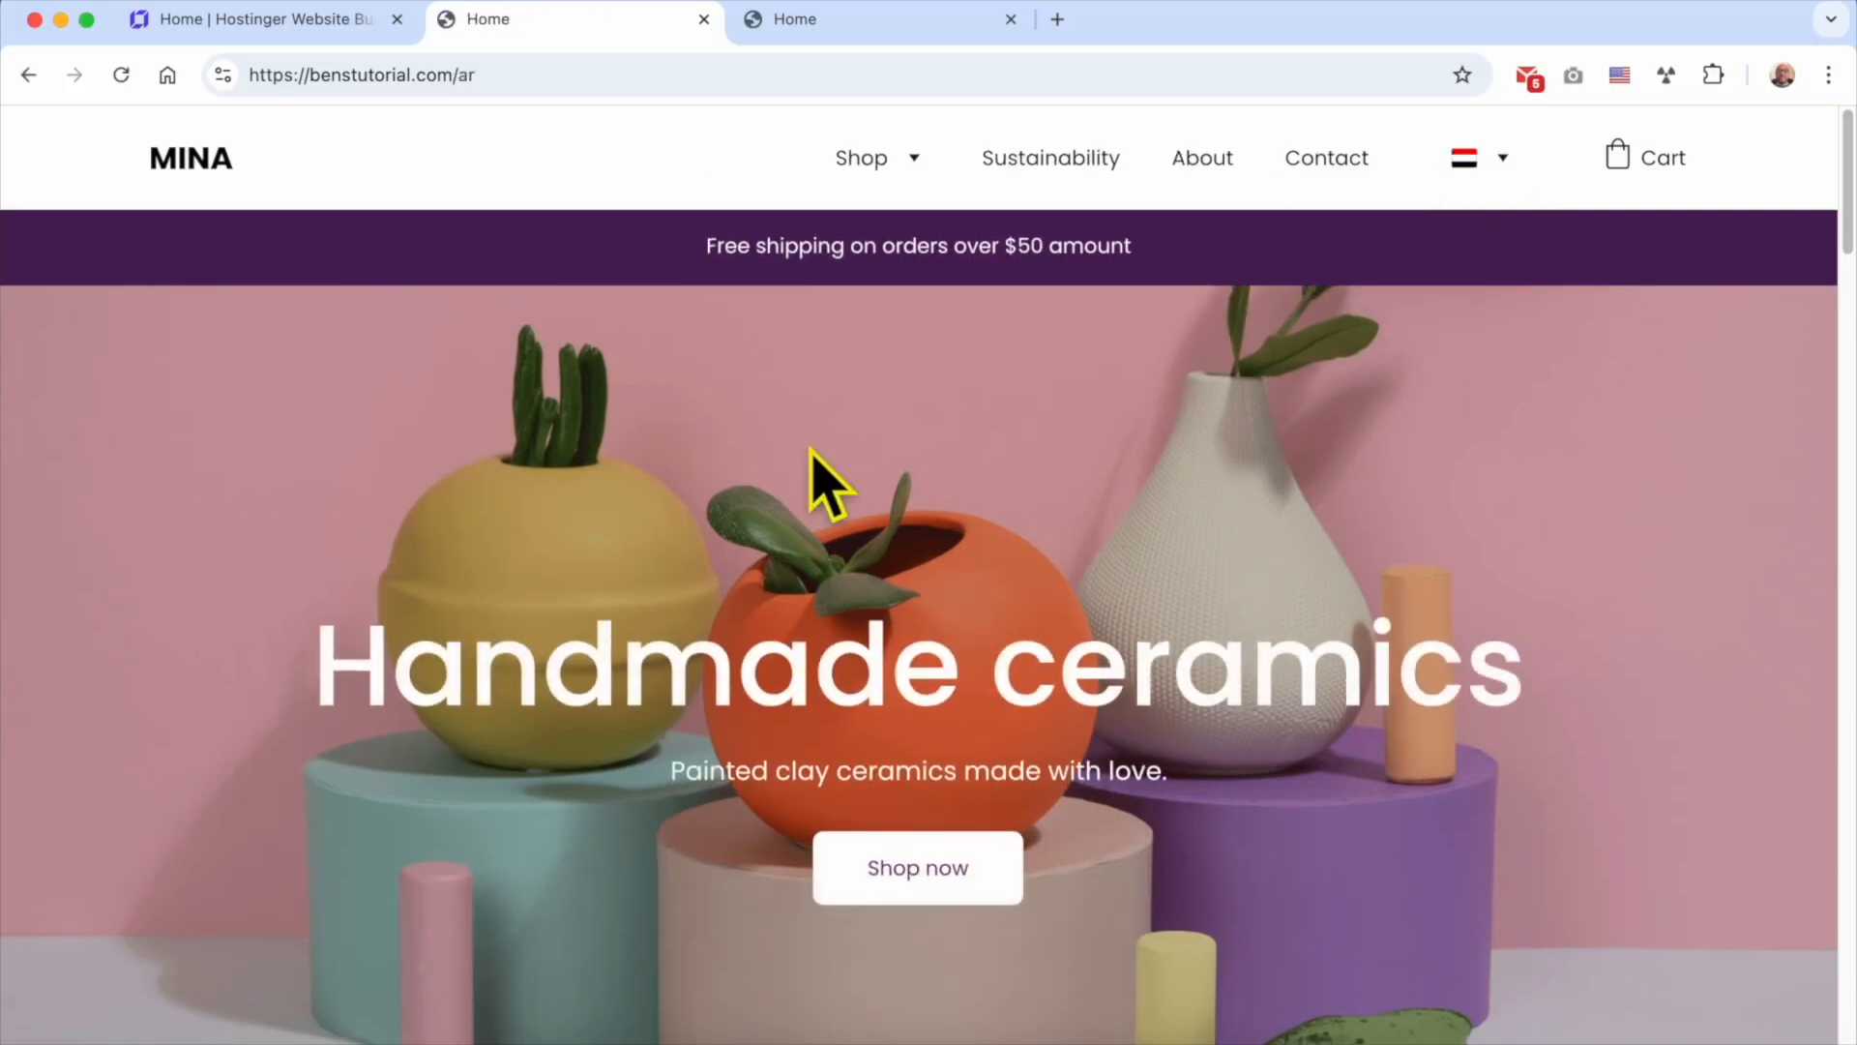
left_click_drag(460, 75, 532, 74)
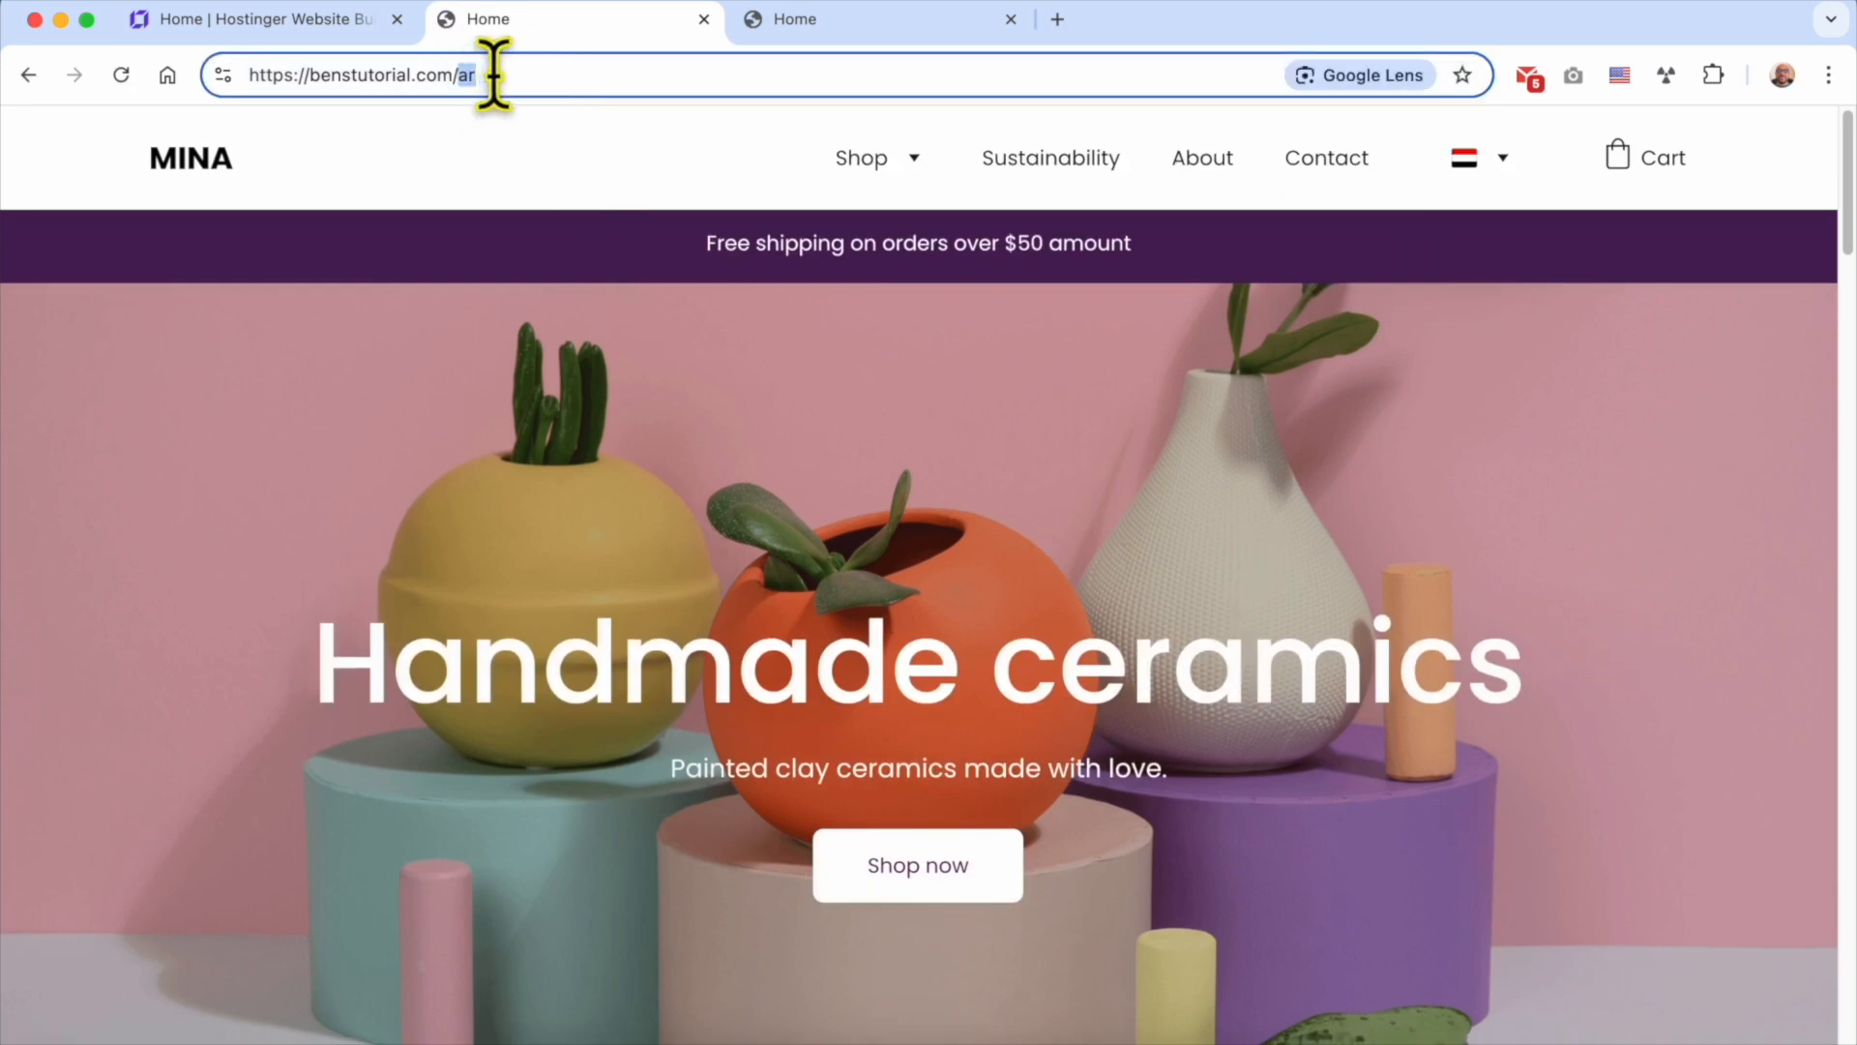
left_click(1069, 451)
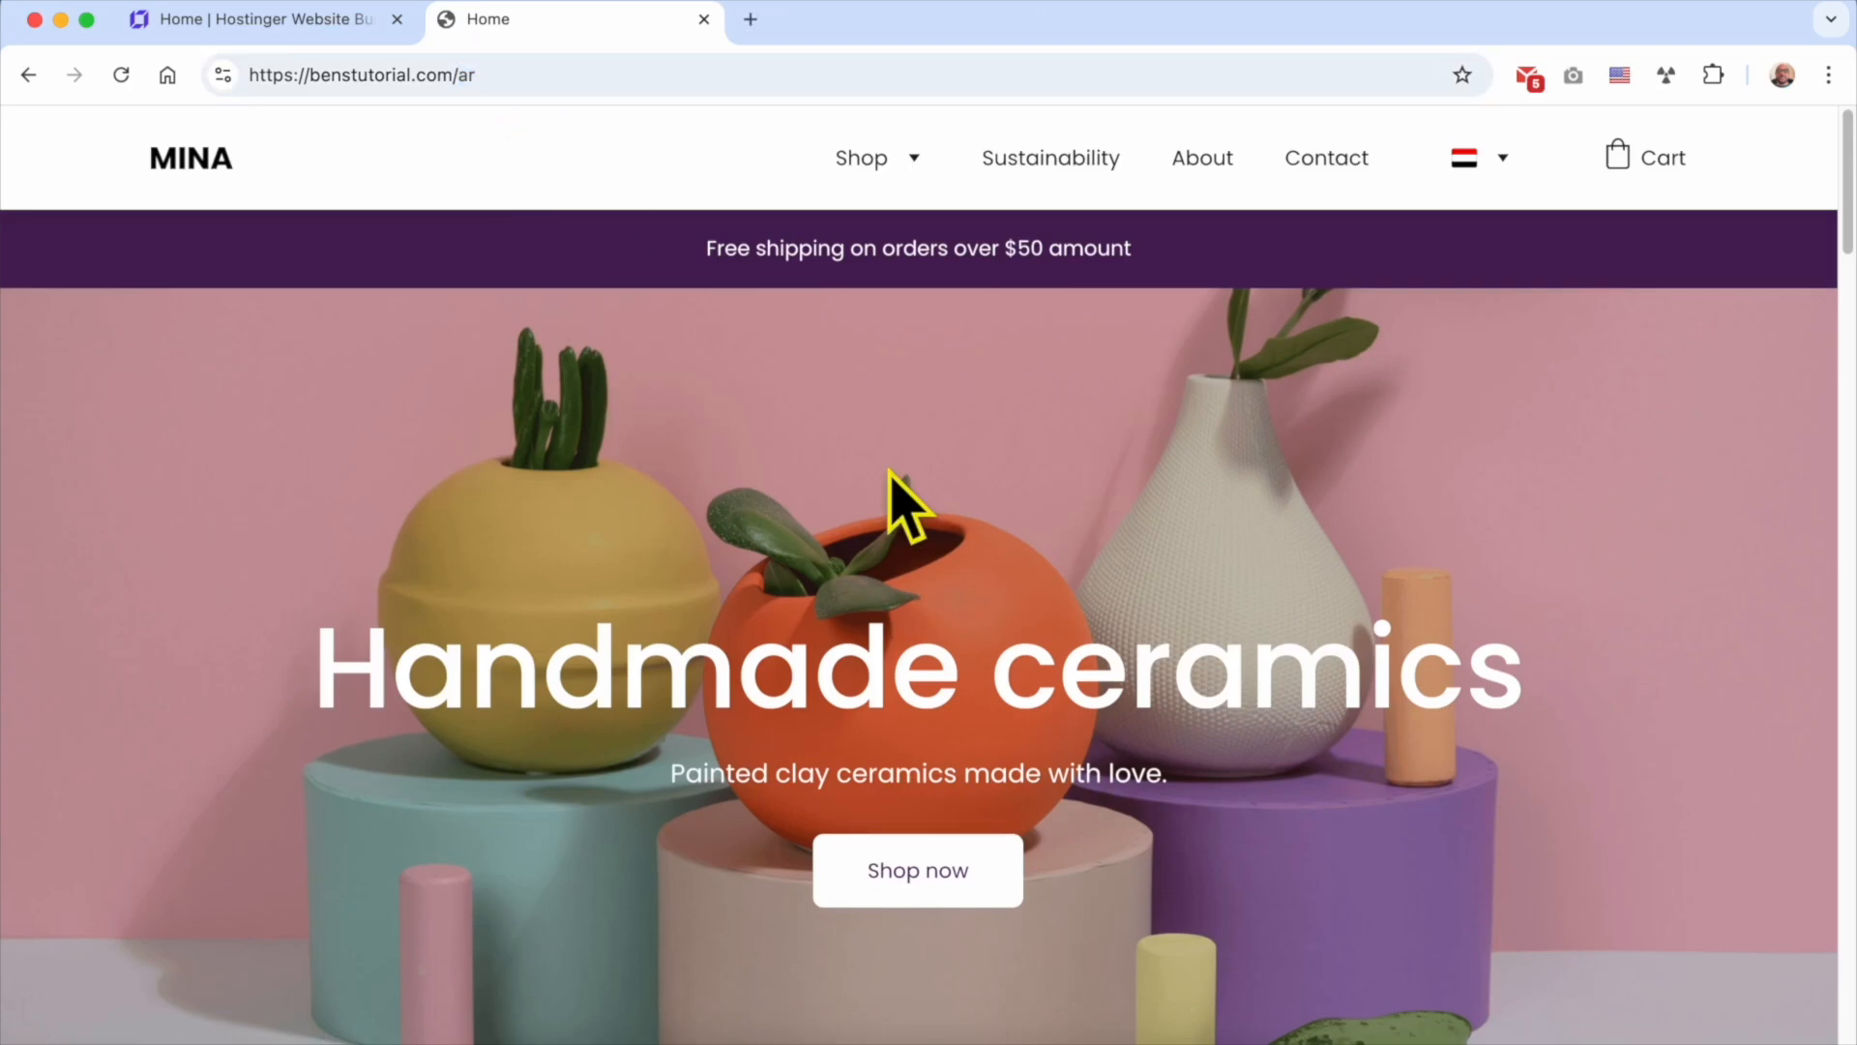
Step: Examine the Arabic home page's content, including the "Handmade ceramics" headline, for text needing translation
scroll(891, 474, "down", 4)
scroll(1112, 454, "up", 4)
mouse_move(1524, 679)
left_mouse_down()
mouse_move(329, 648)
mouse_move(1533, 650)
left_mouse_up()
left_click(327, 648)
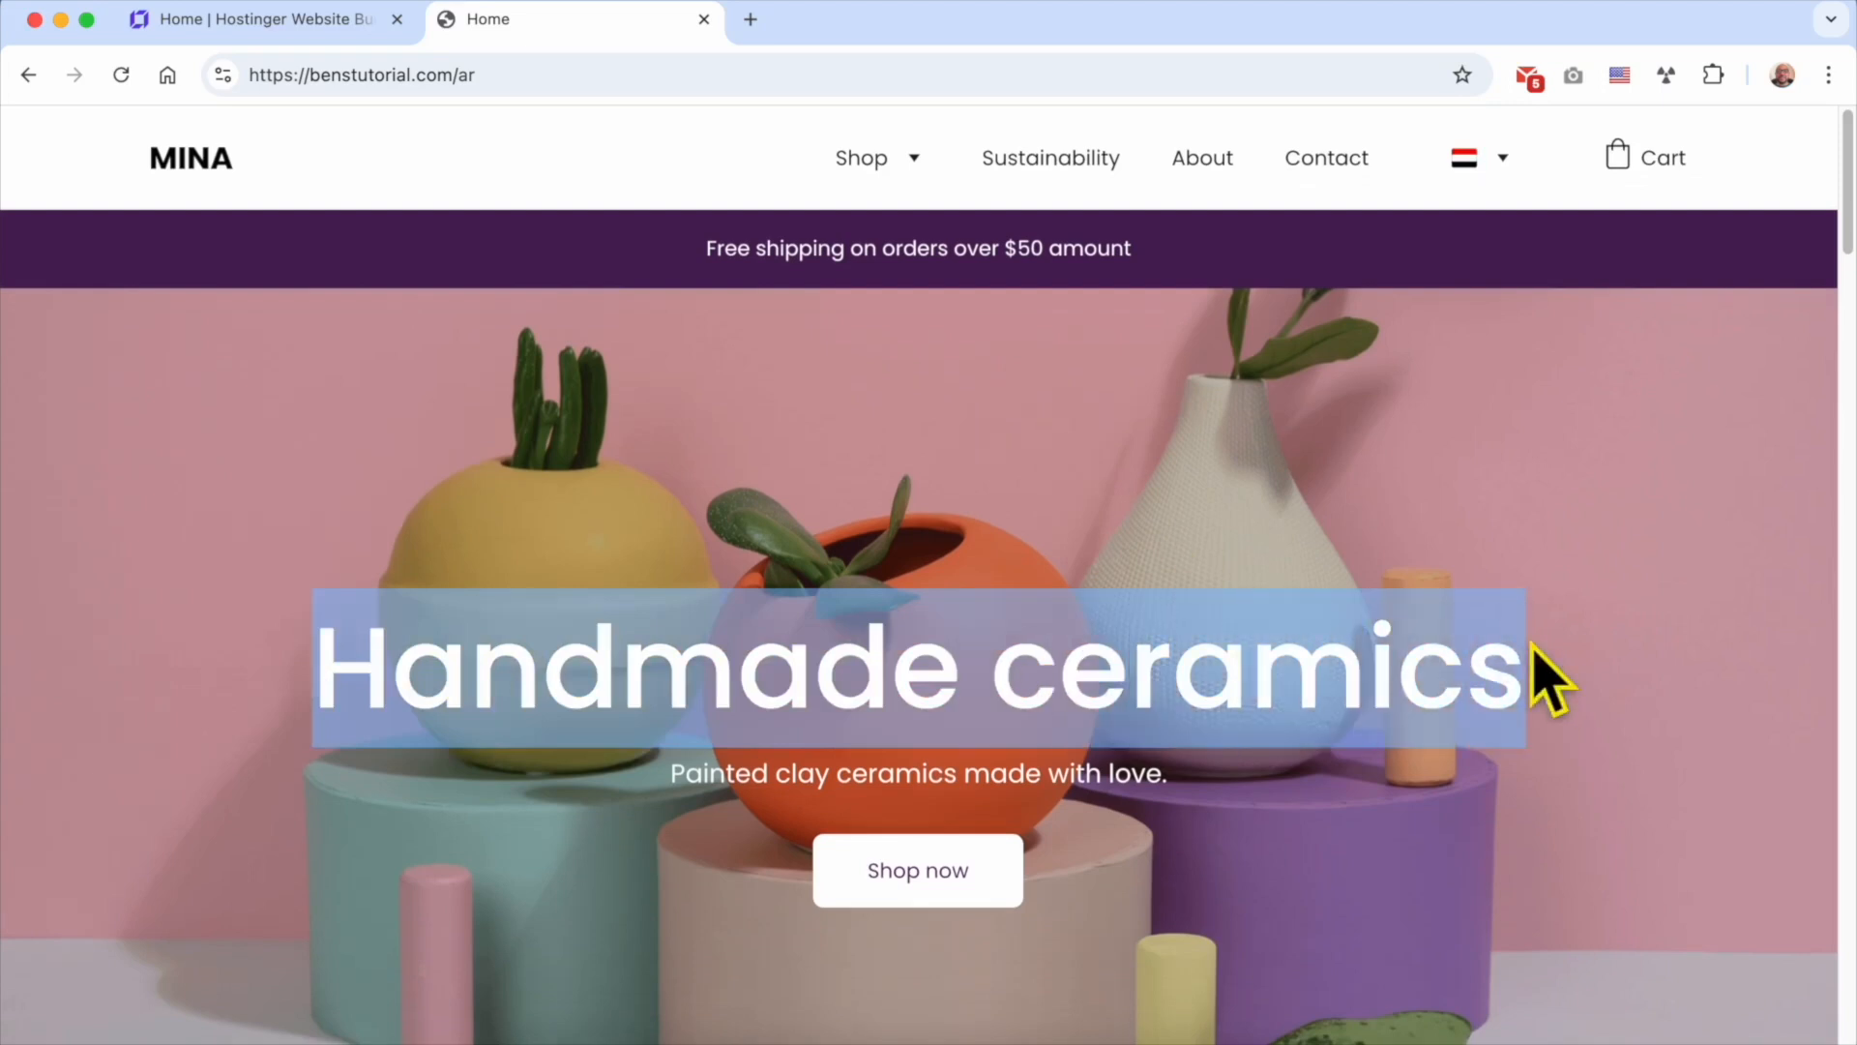
left_click(1562, 667)
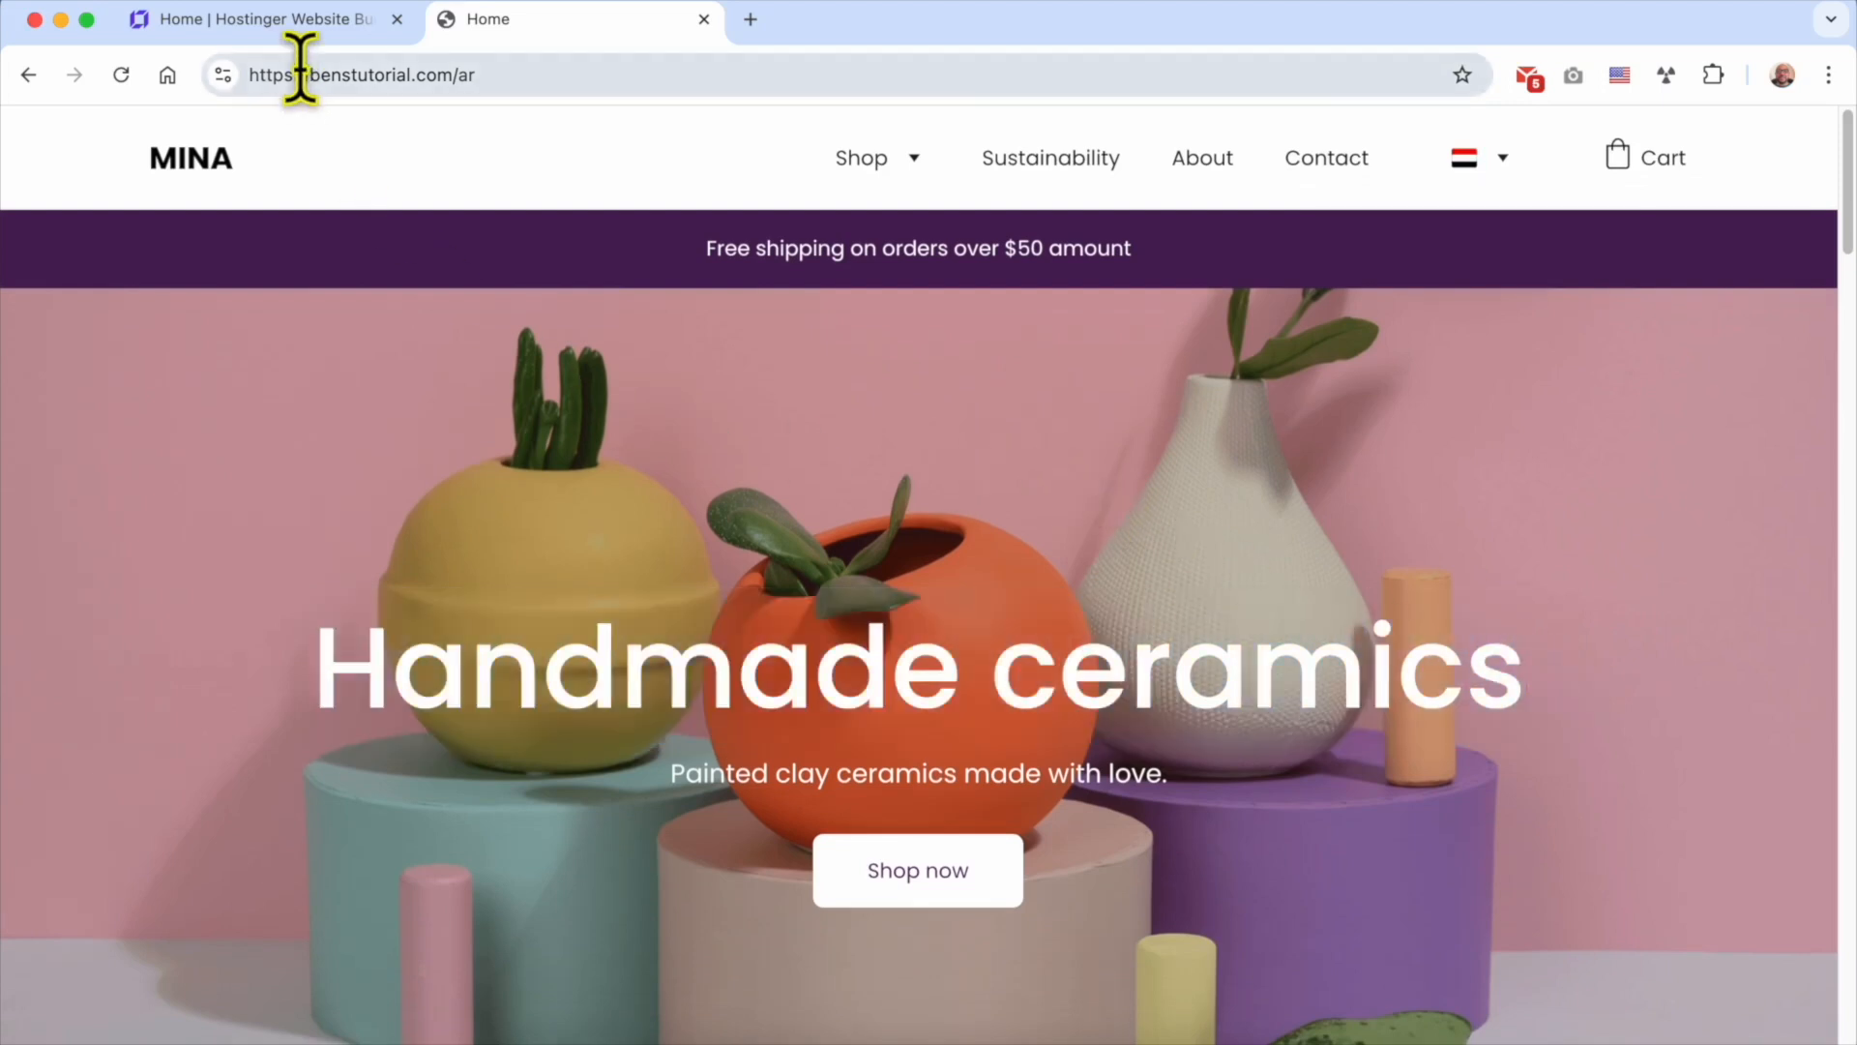
Step: Return to the Website Builder and switch the edited site version to English, and back to العربية (YE)
left_click(276, 20)
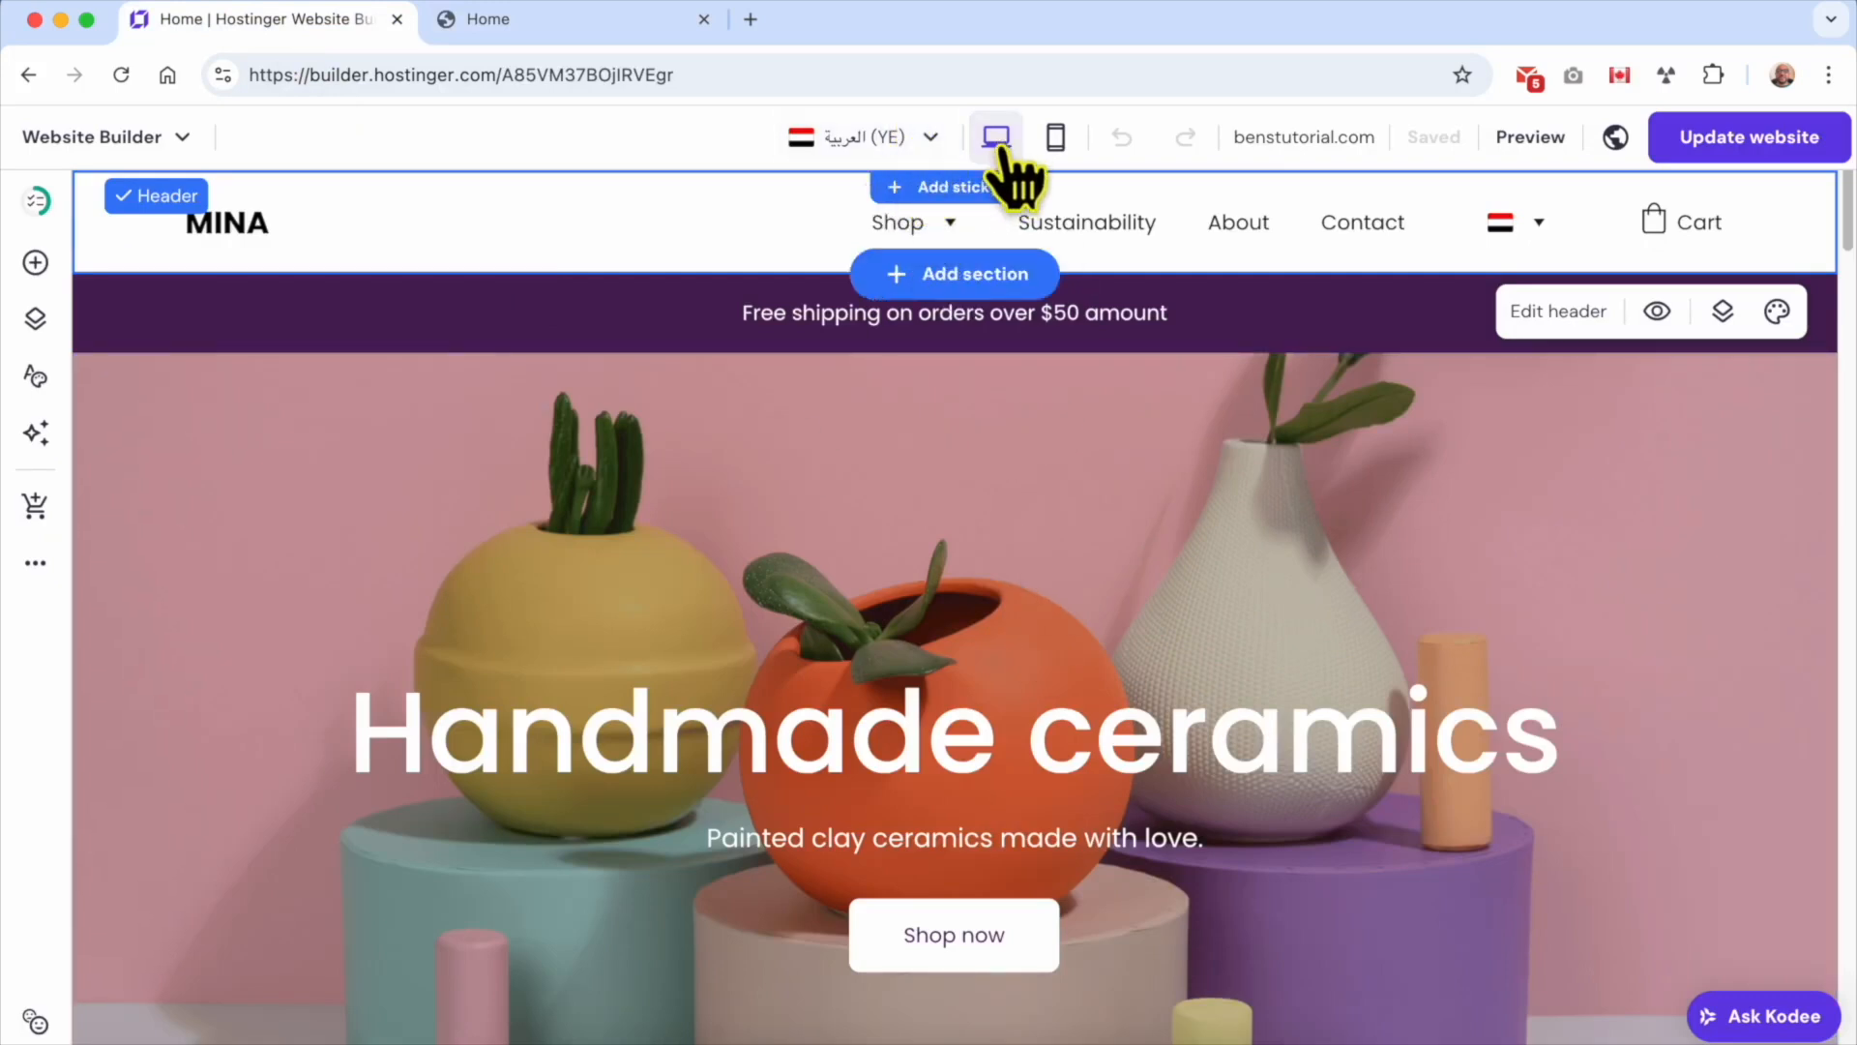
left_click(930, 138)
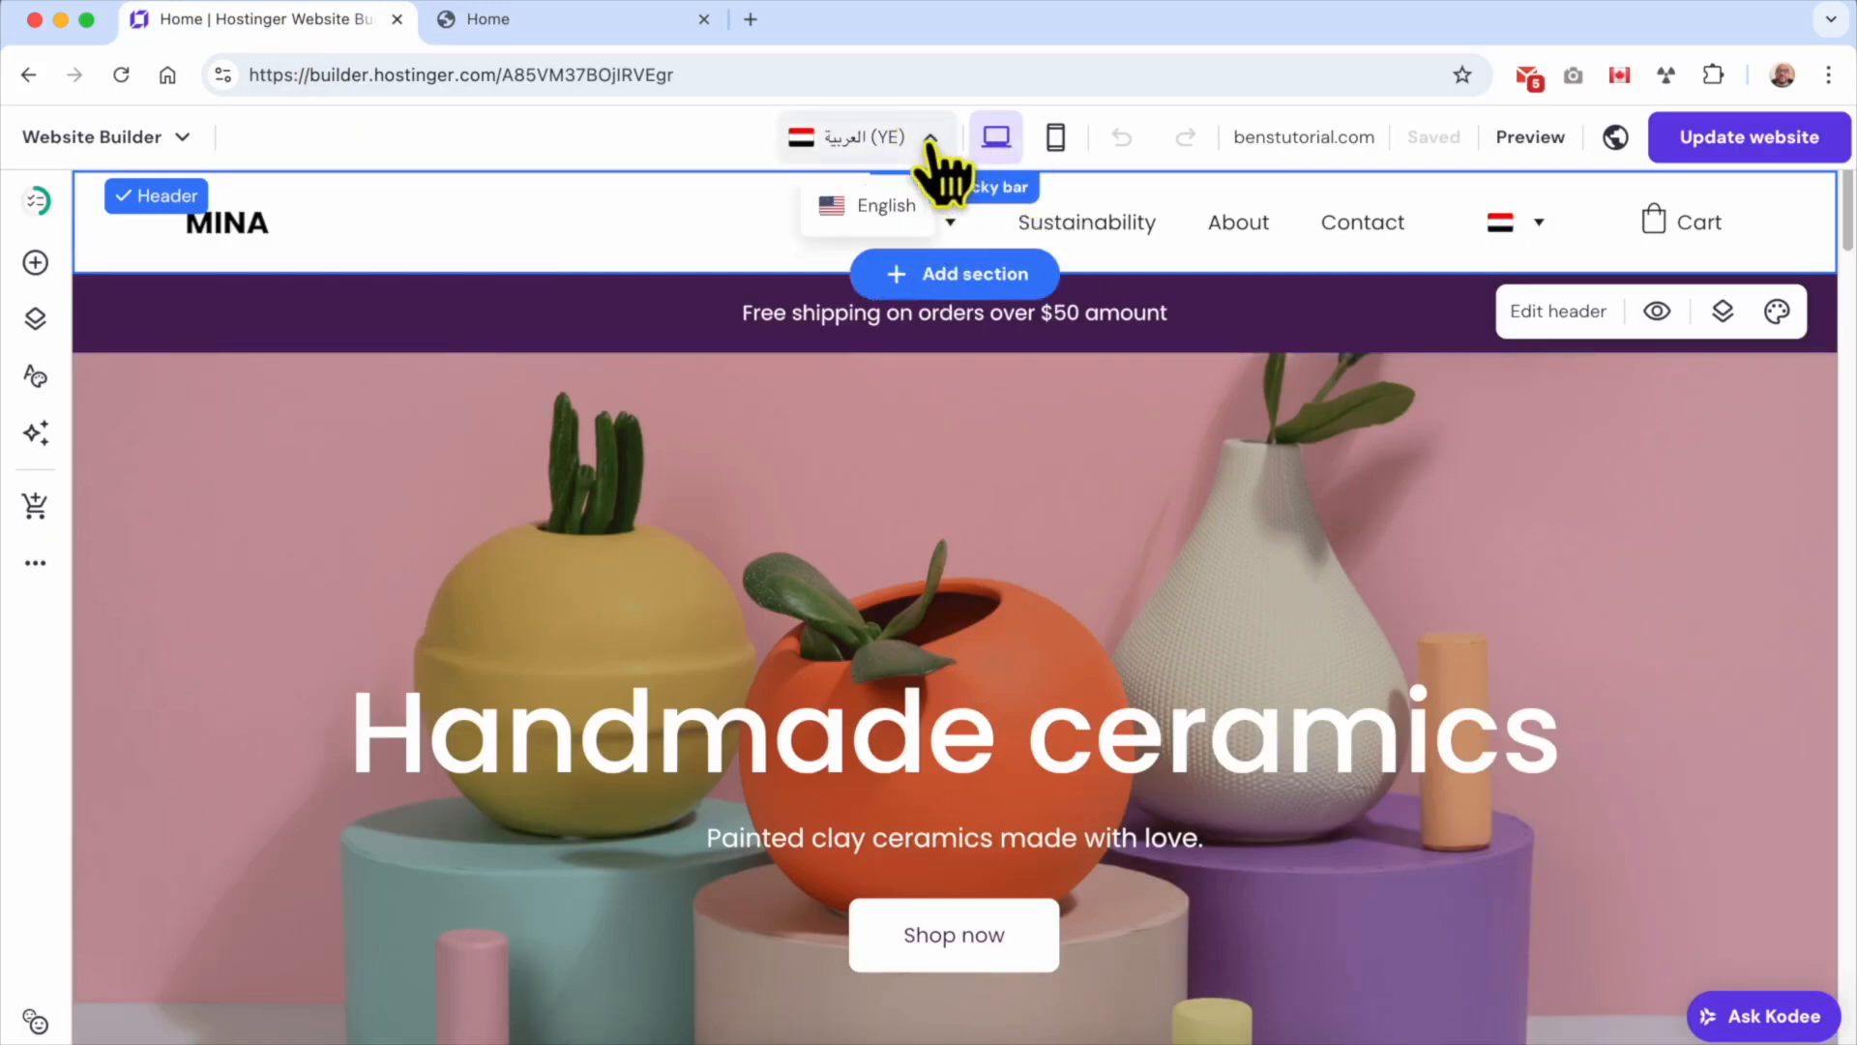
left_click(905, 212)
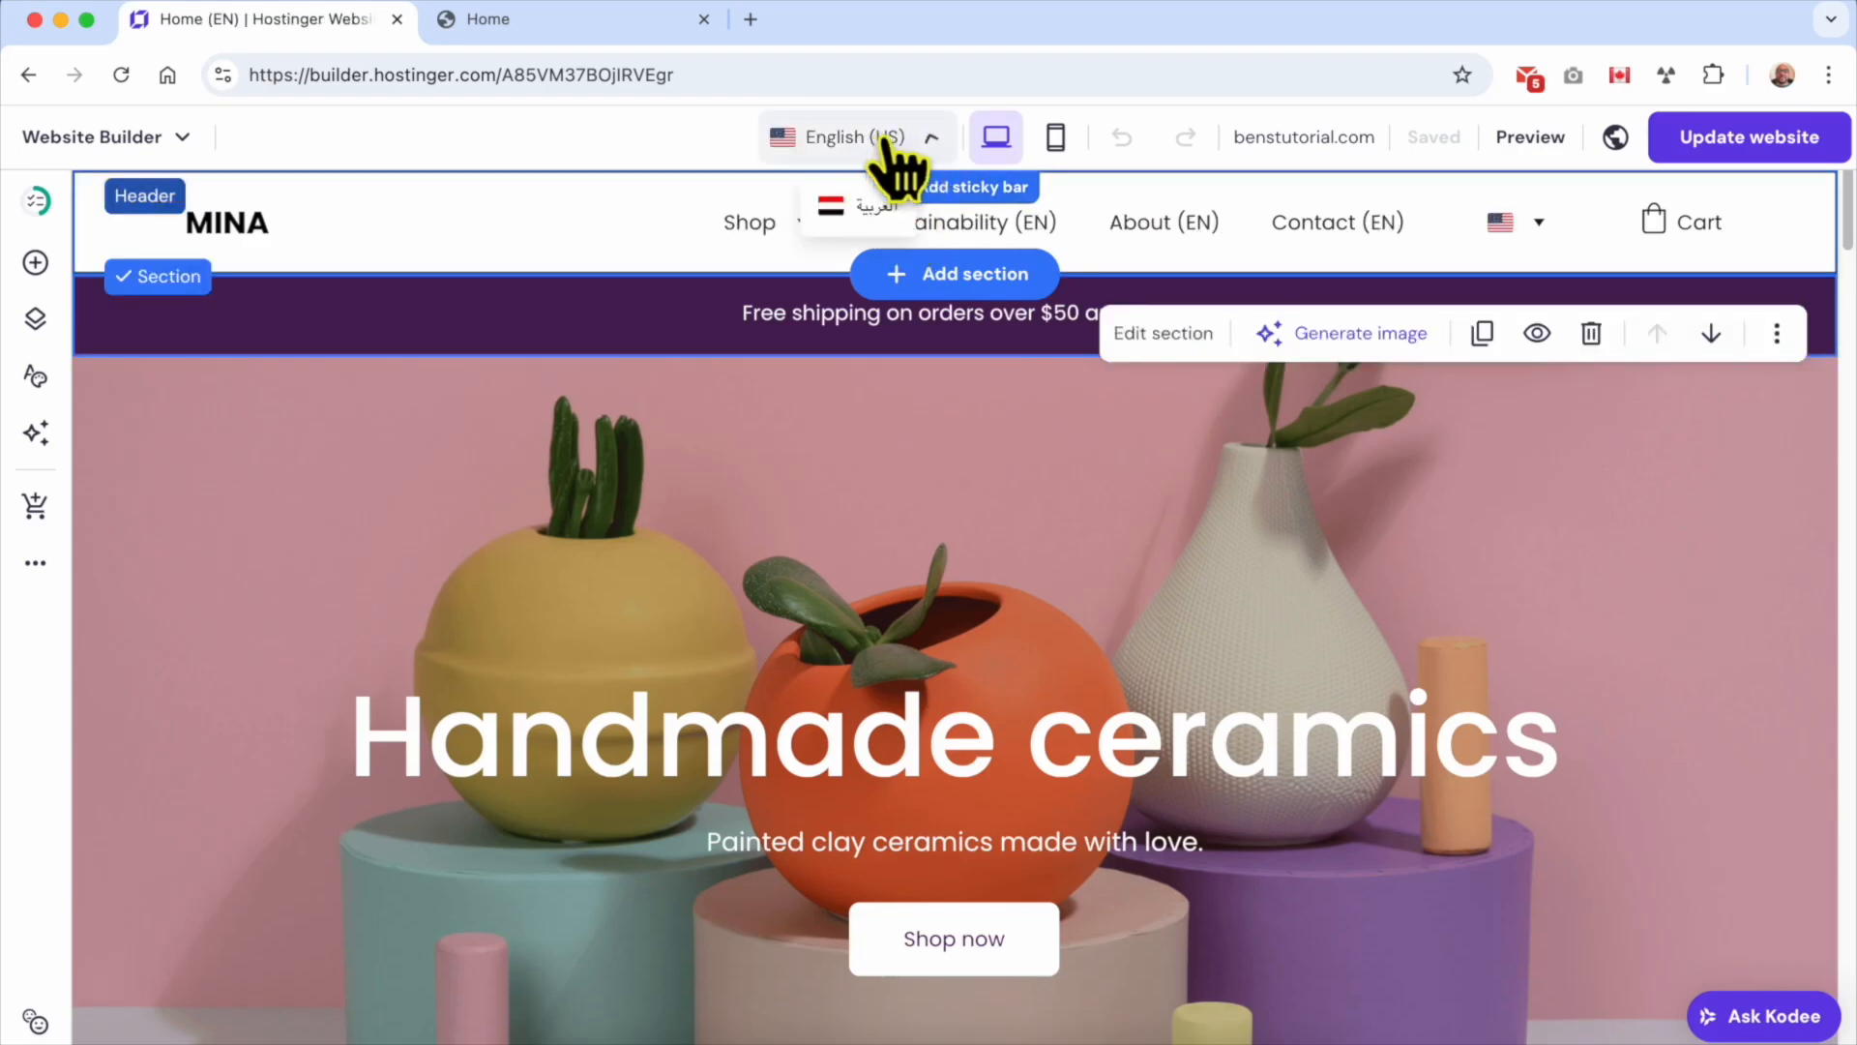
left_click(876, 207)
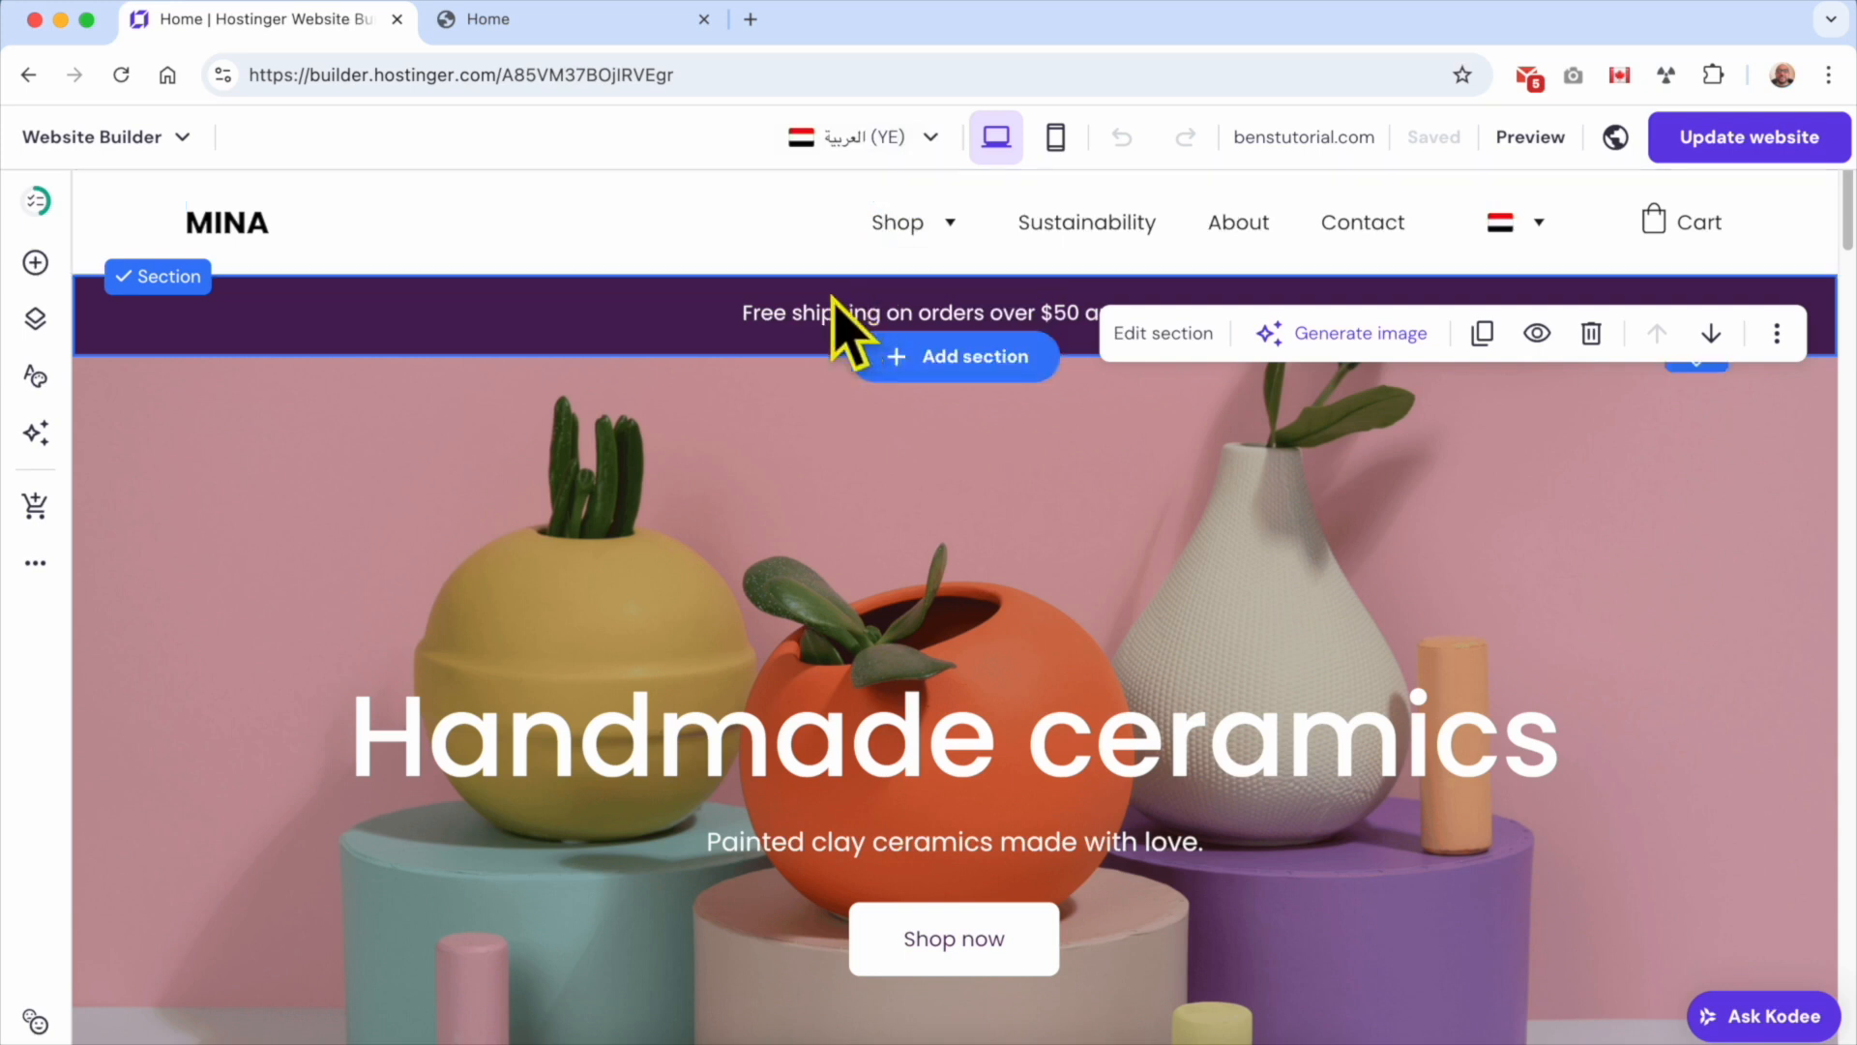
mouse_move(899, 228)
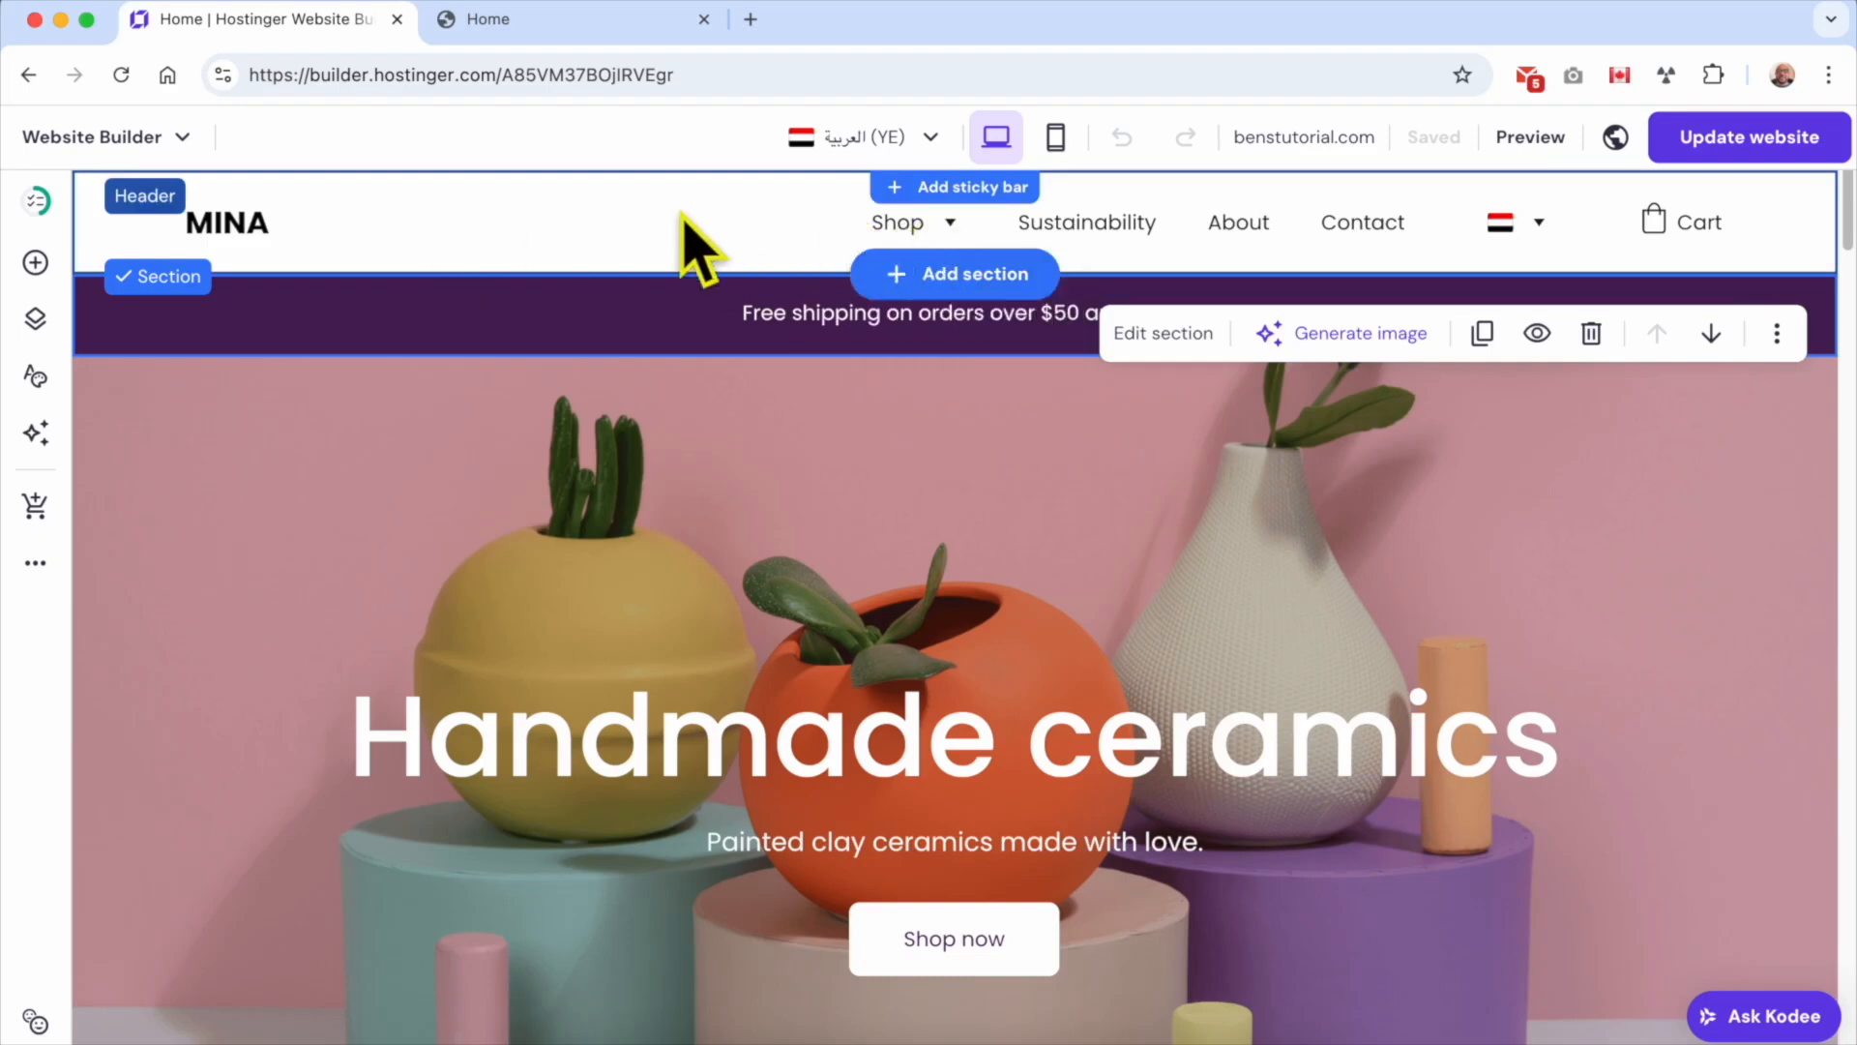
Step: Rename the Shop item in the Arabic site's main navigation as المتجر
left_click(36, 321)
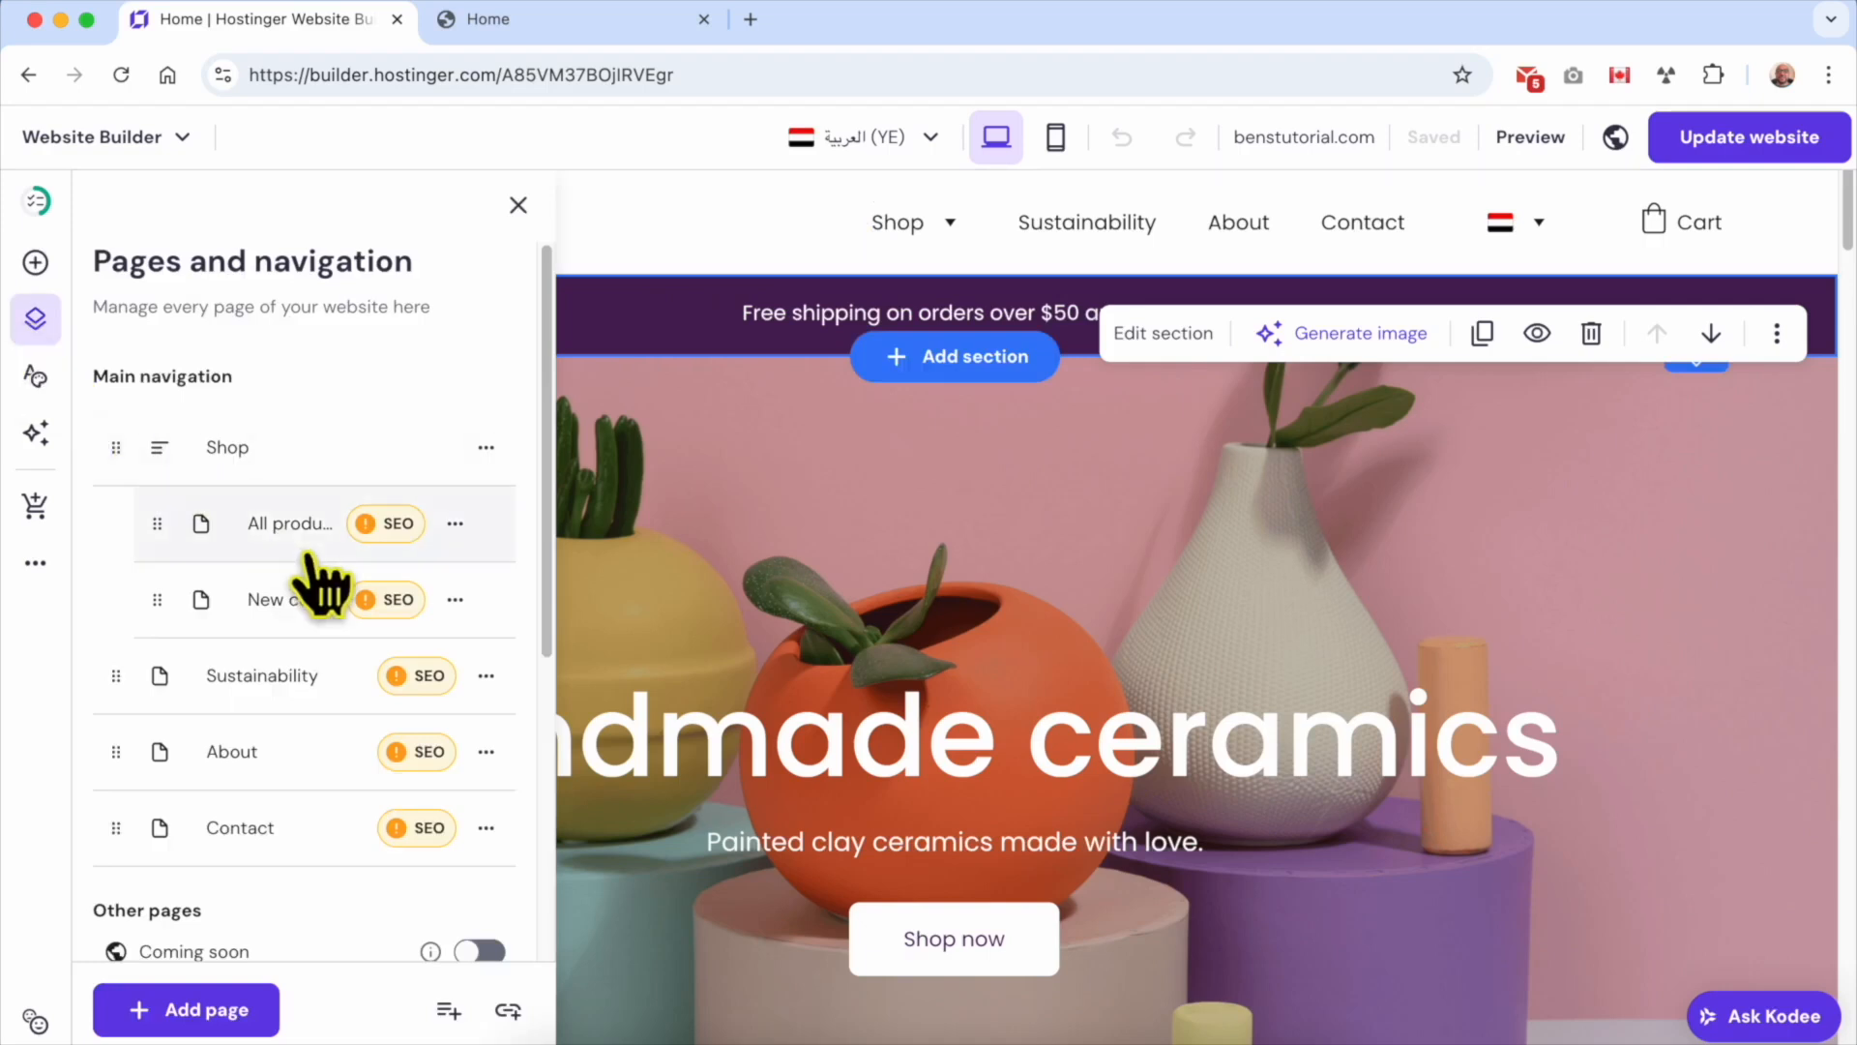
left_click(486, 448)
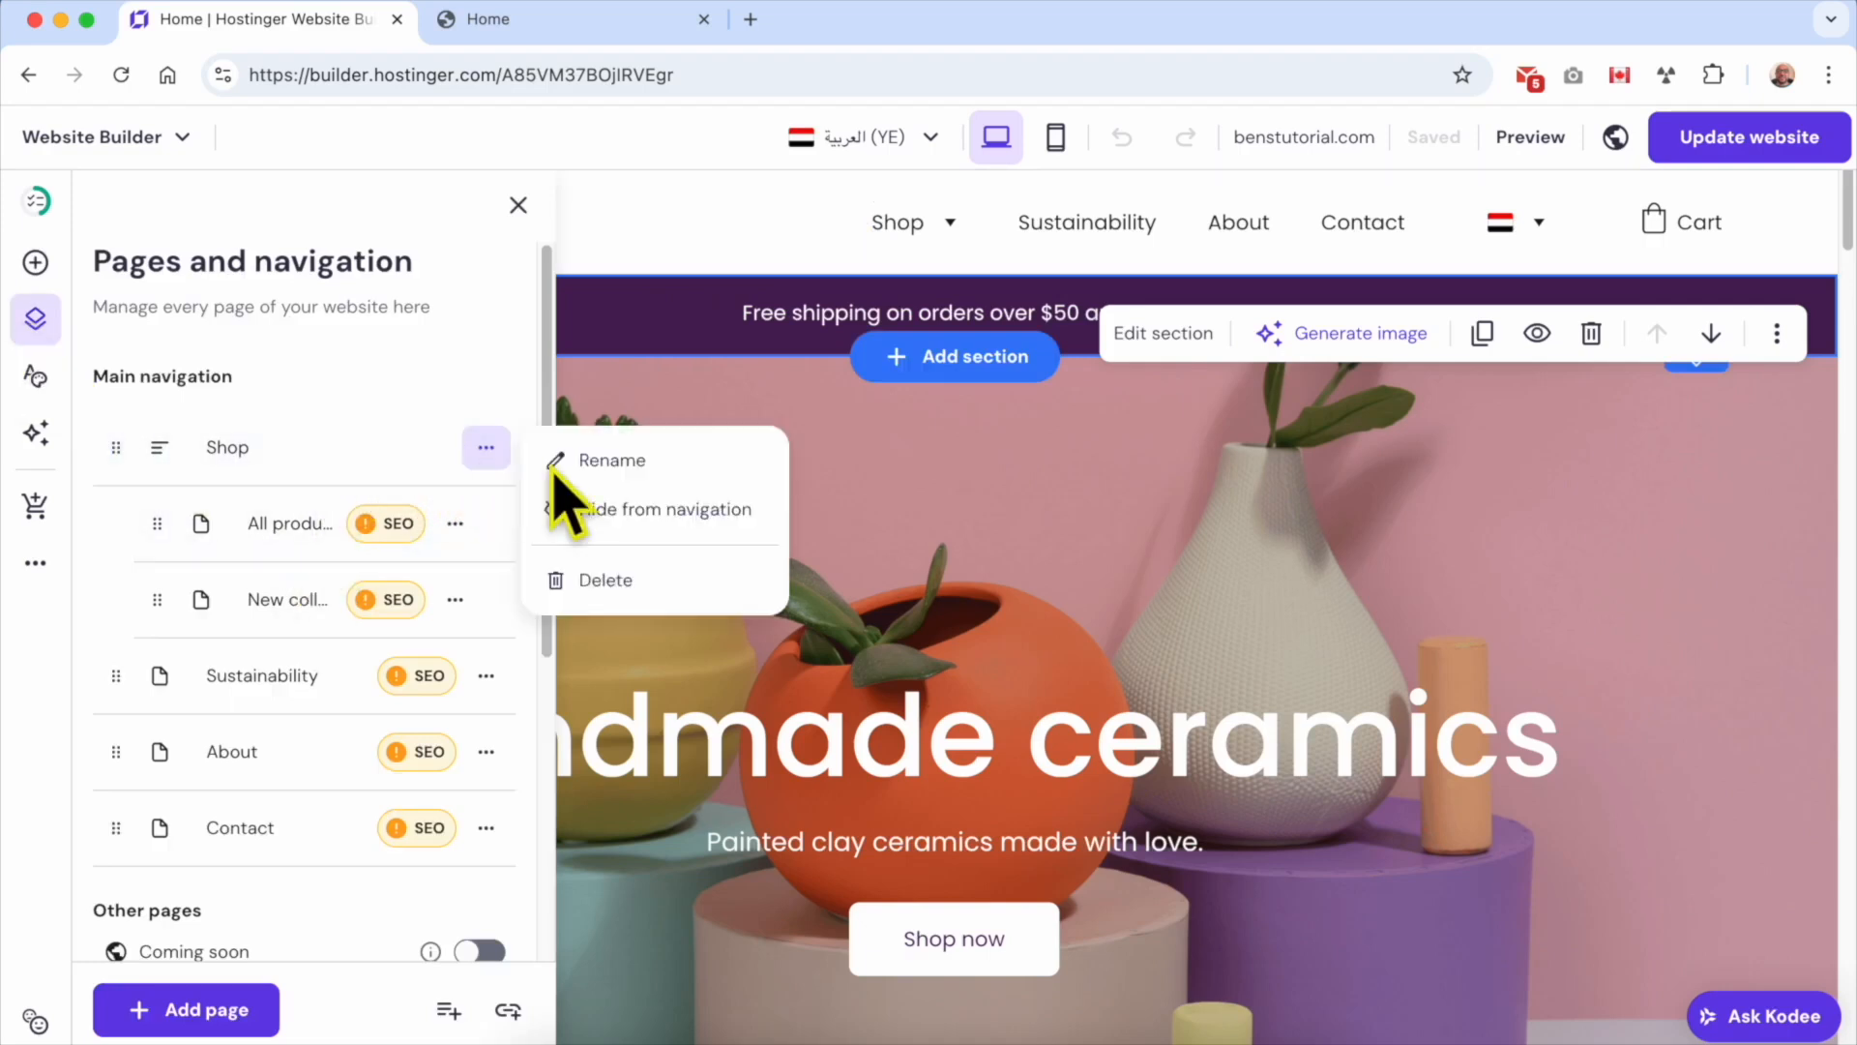
left_click(607, 463)
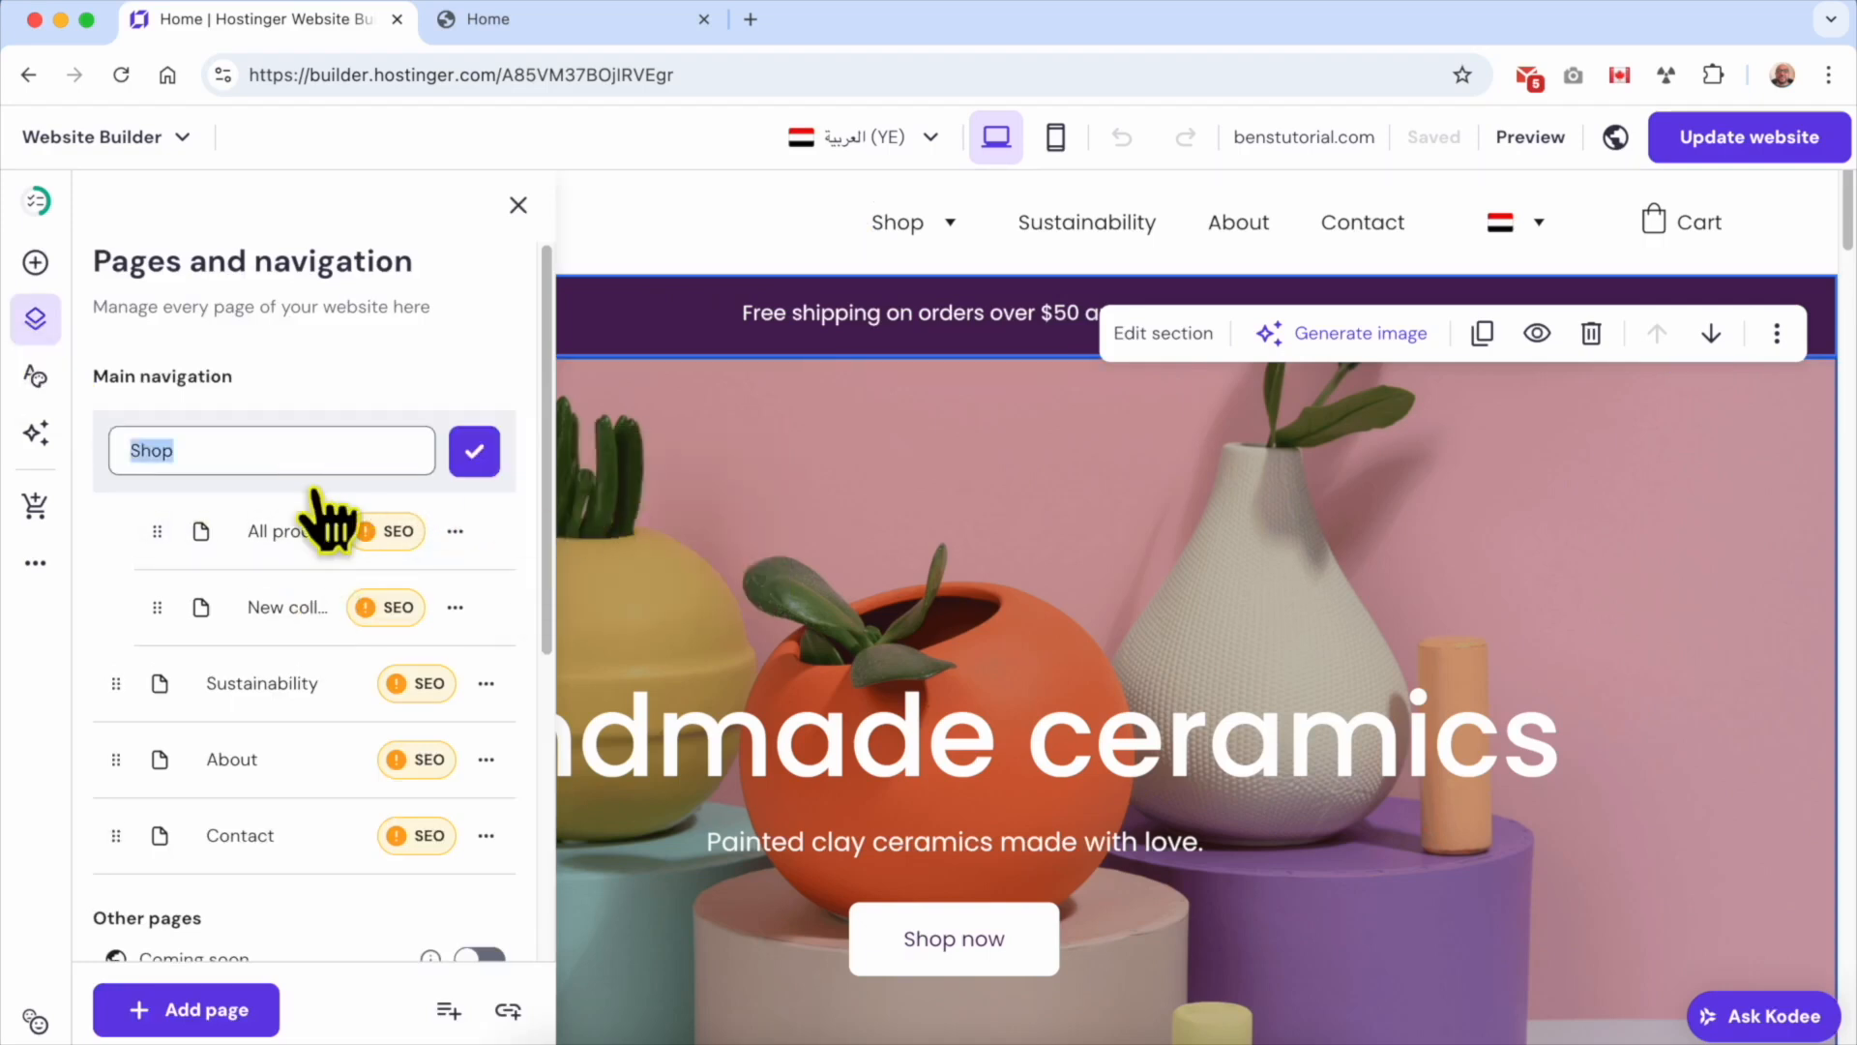
type("المتجر")
left_click(474, 452)
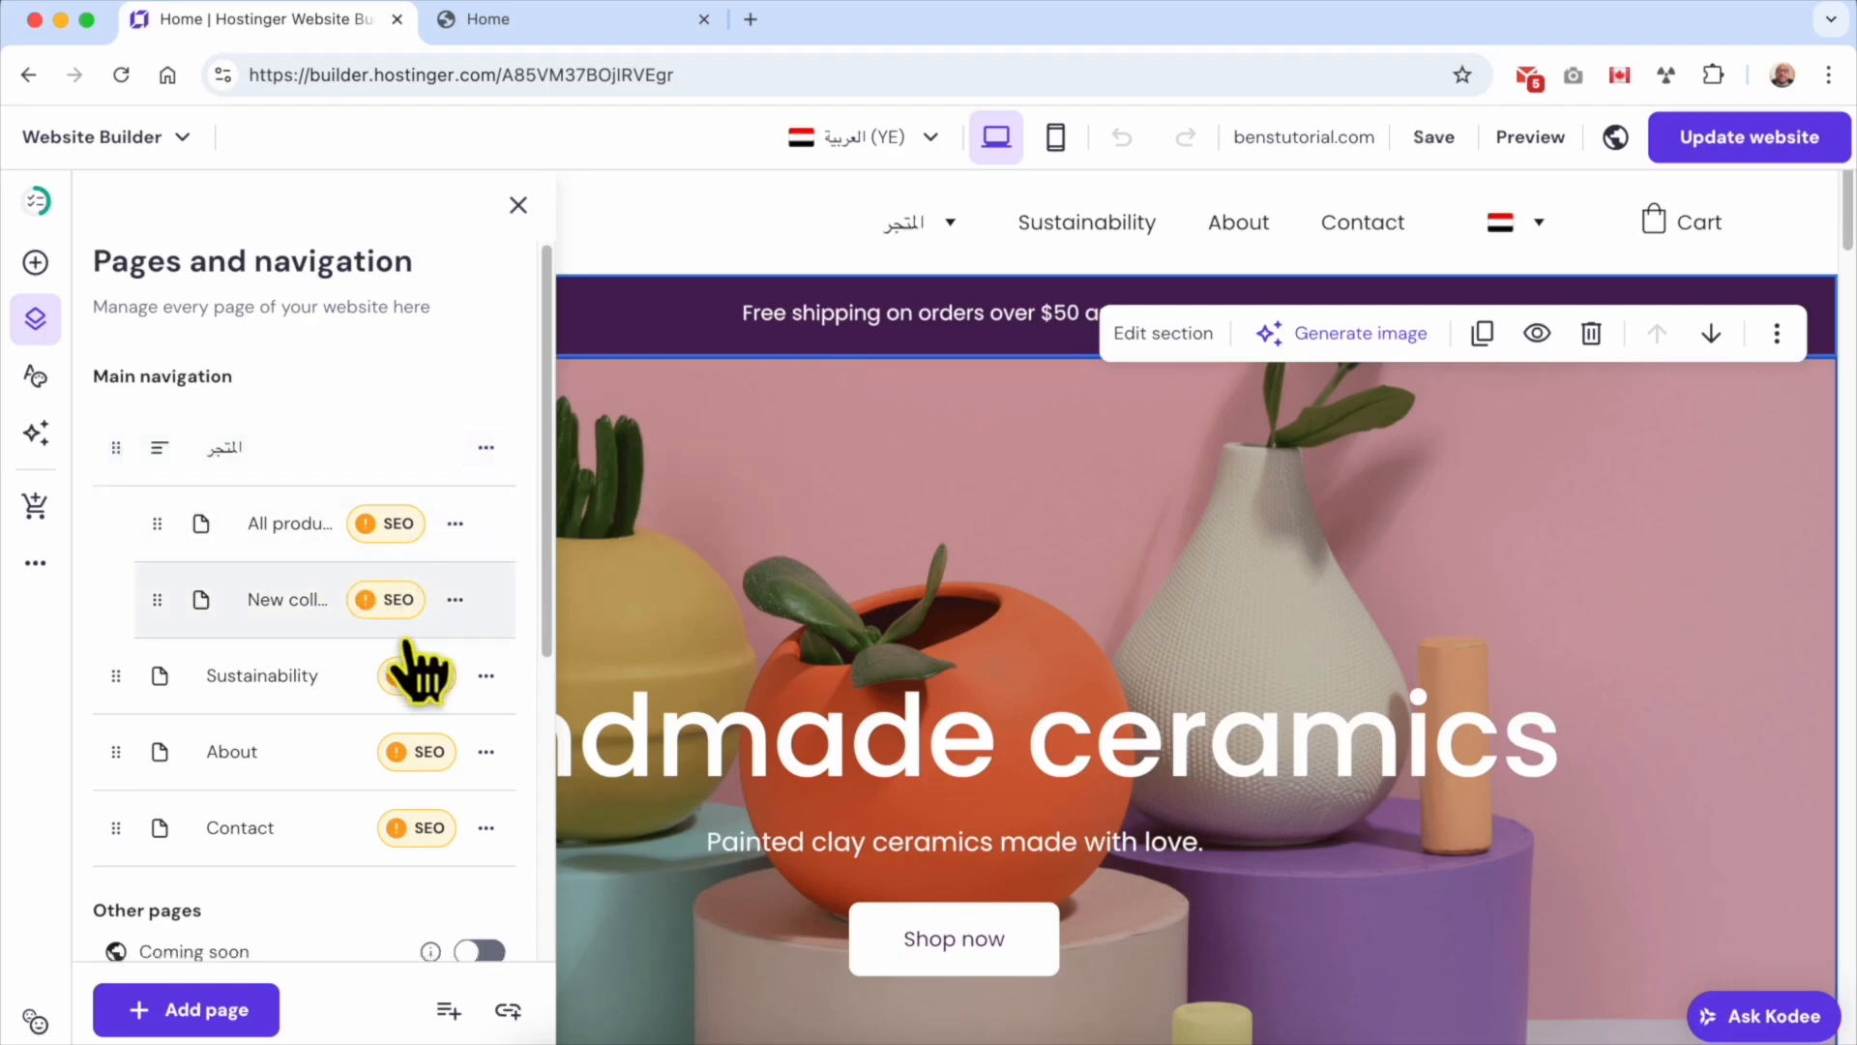
Step: Rename the Sustainability page in the Arabic navigation as إستمرارية and save its page settings
left_click(486, 675)
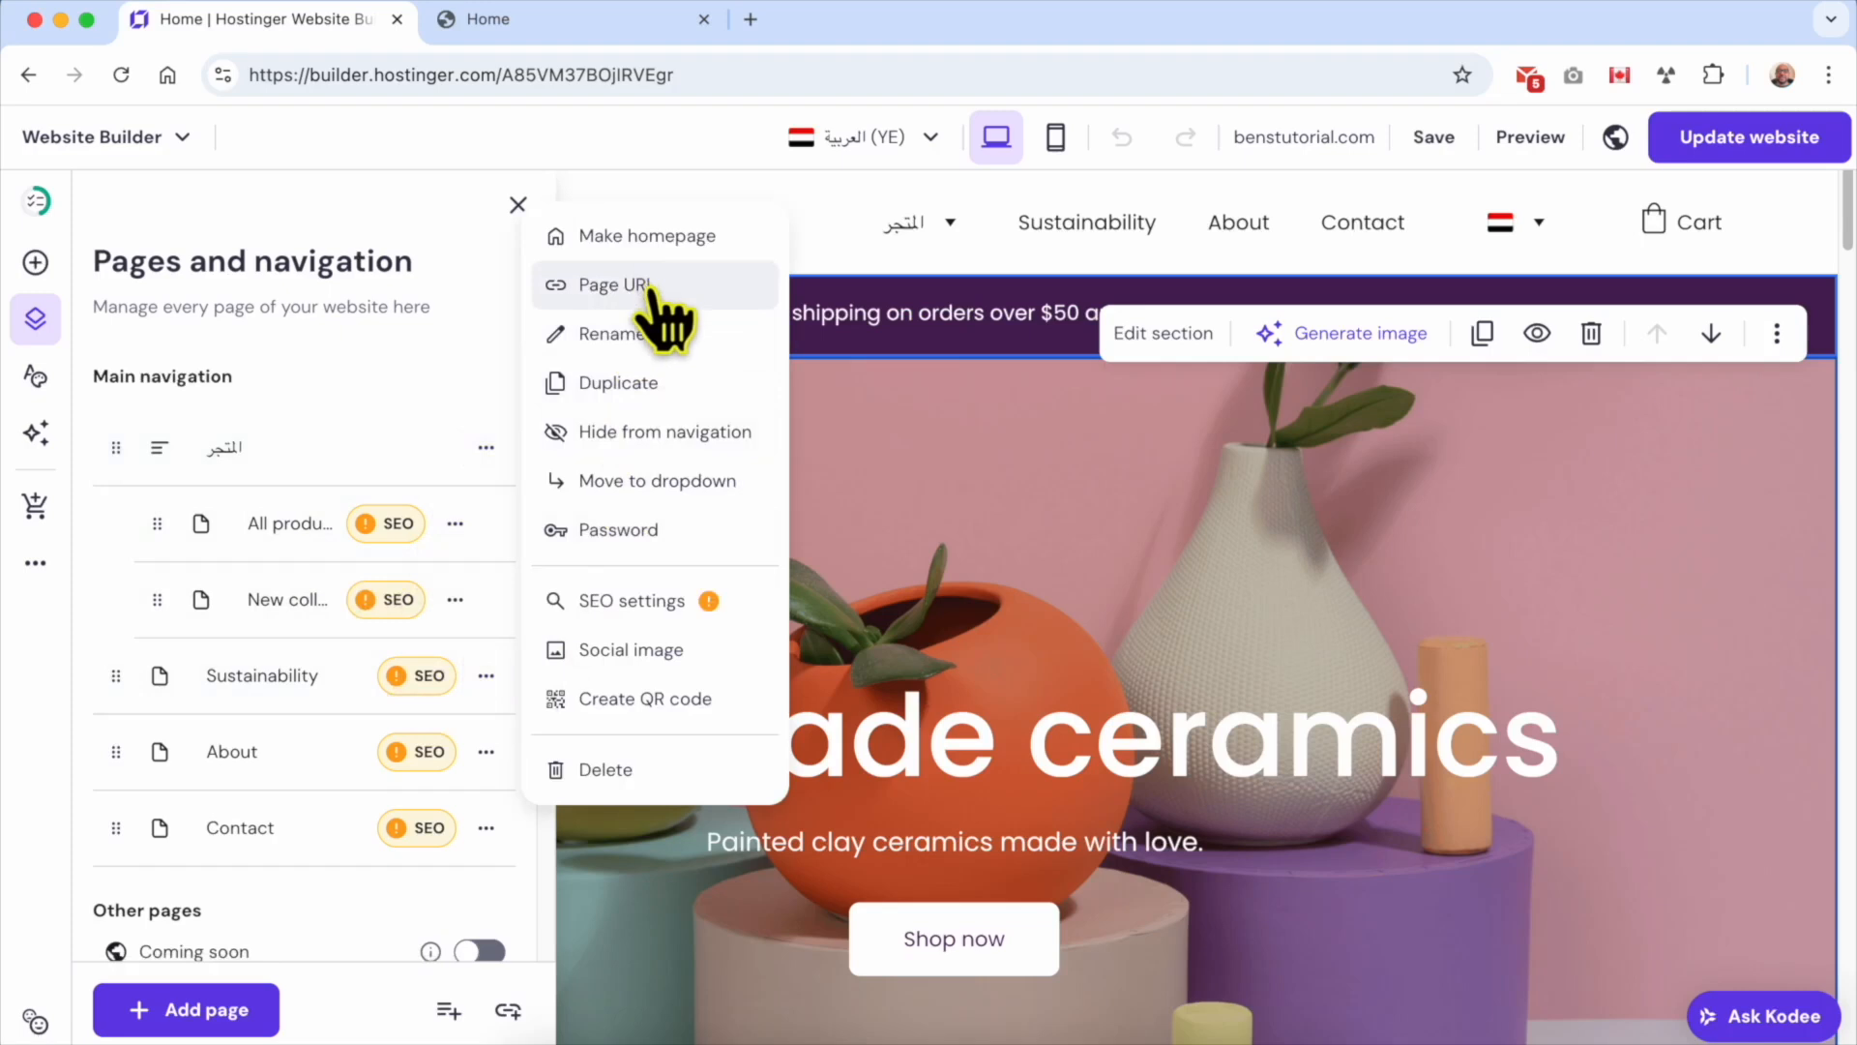
left_click(648, 335)
double_click(790, 479)
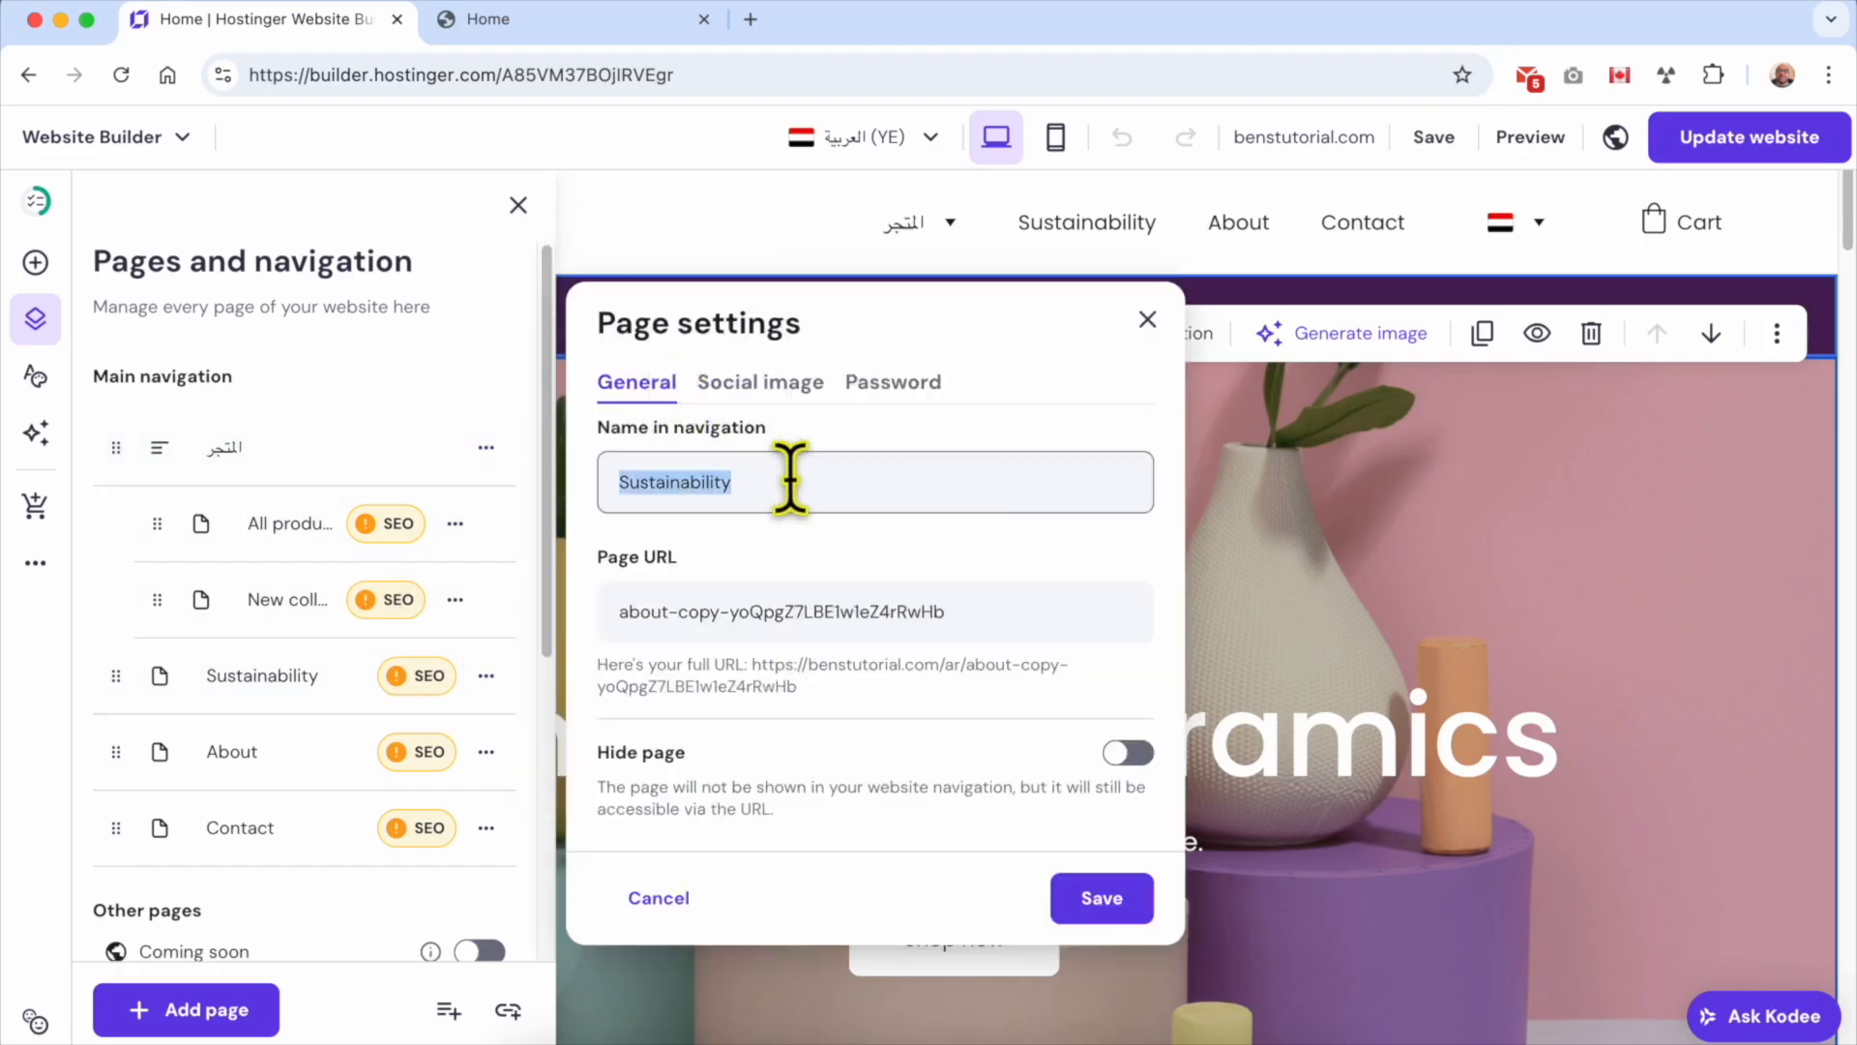
type("ا")
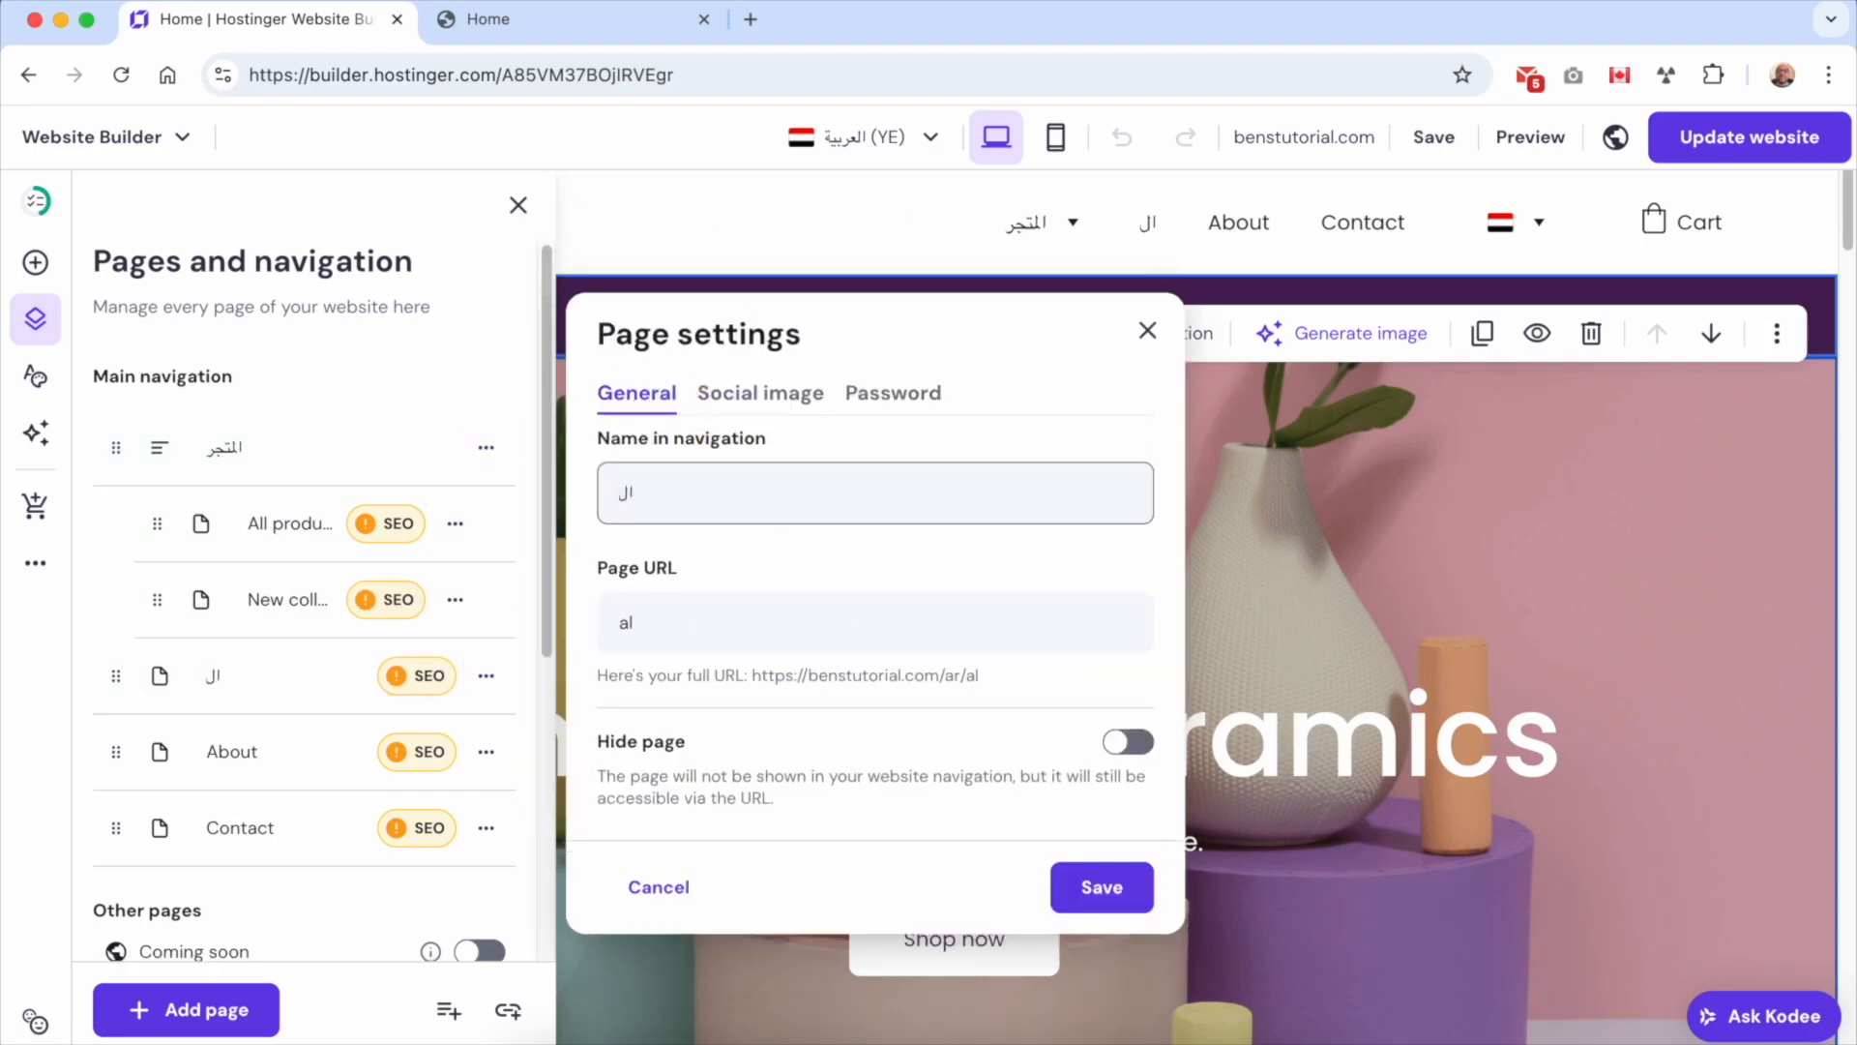
key("BackSpace")
type("إستمرارية")
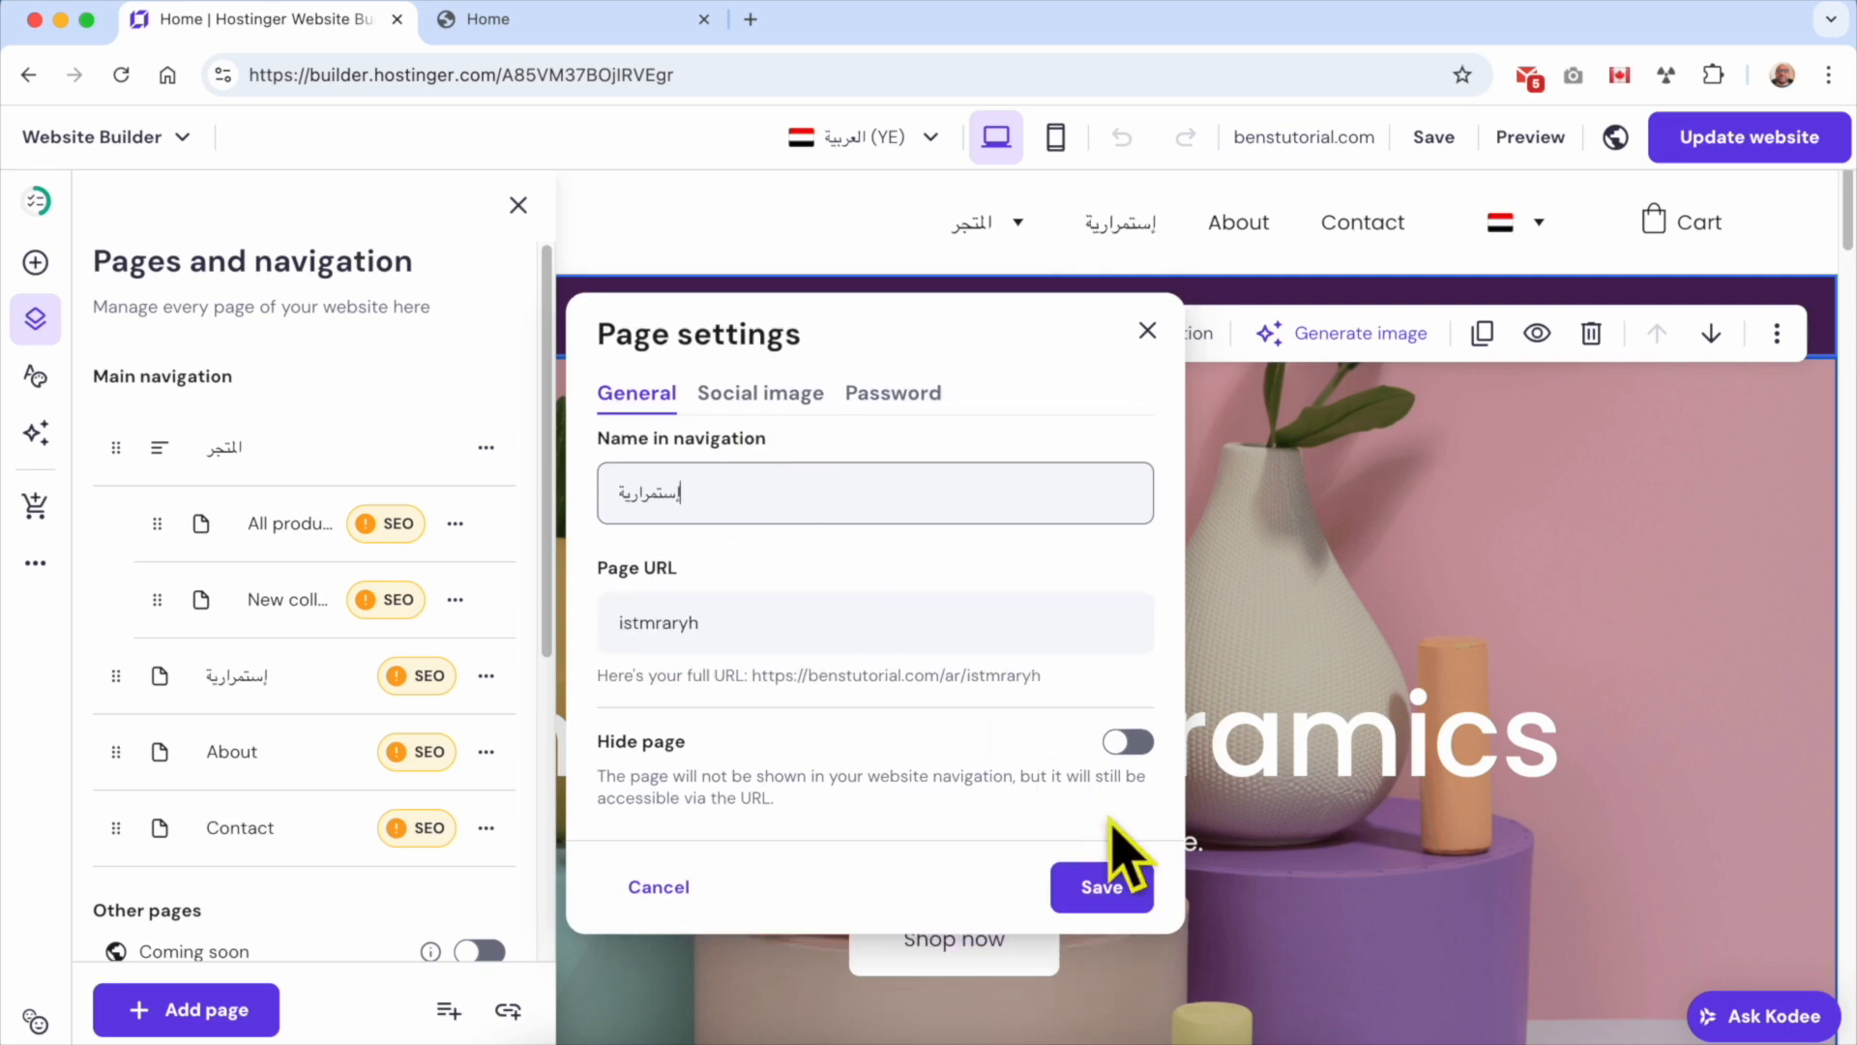
left_click(1103, 885)
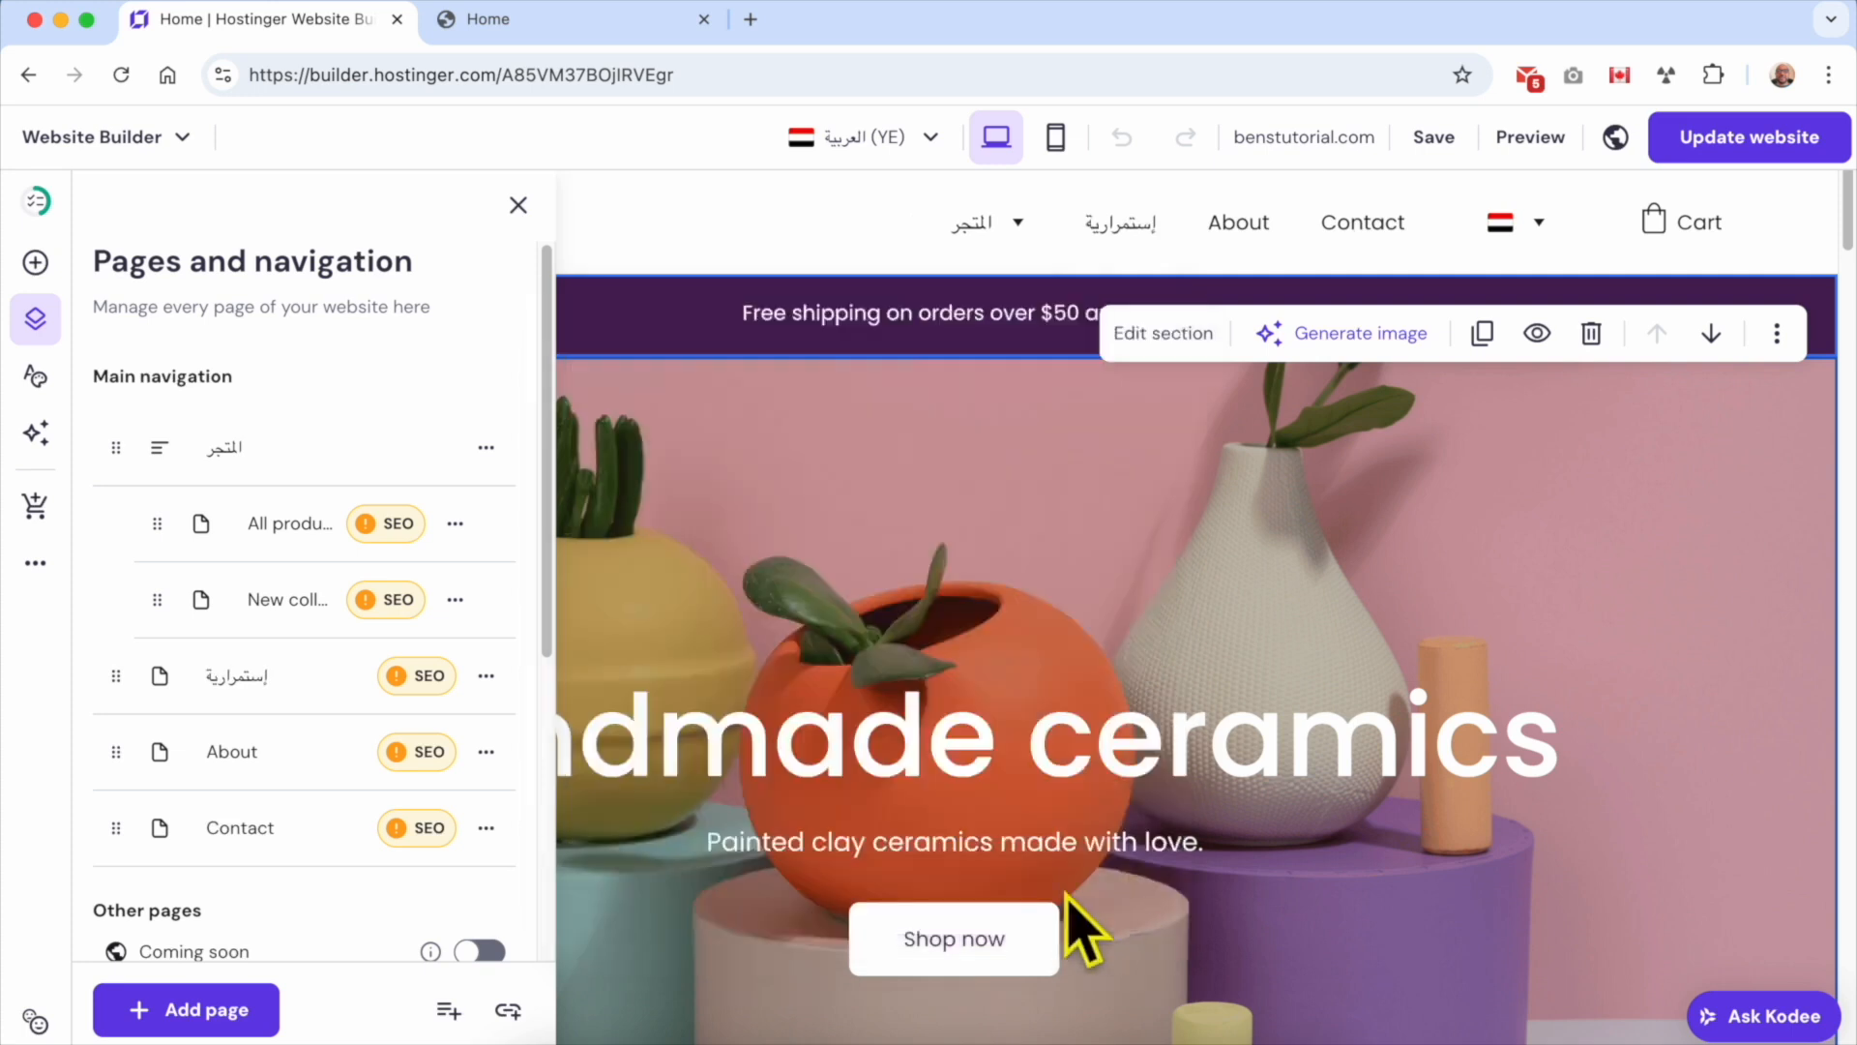
Step: Replace the "Handmade ceramics" heading on the Arabic home page with صنع يدوي
left_click(955, 527)
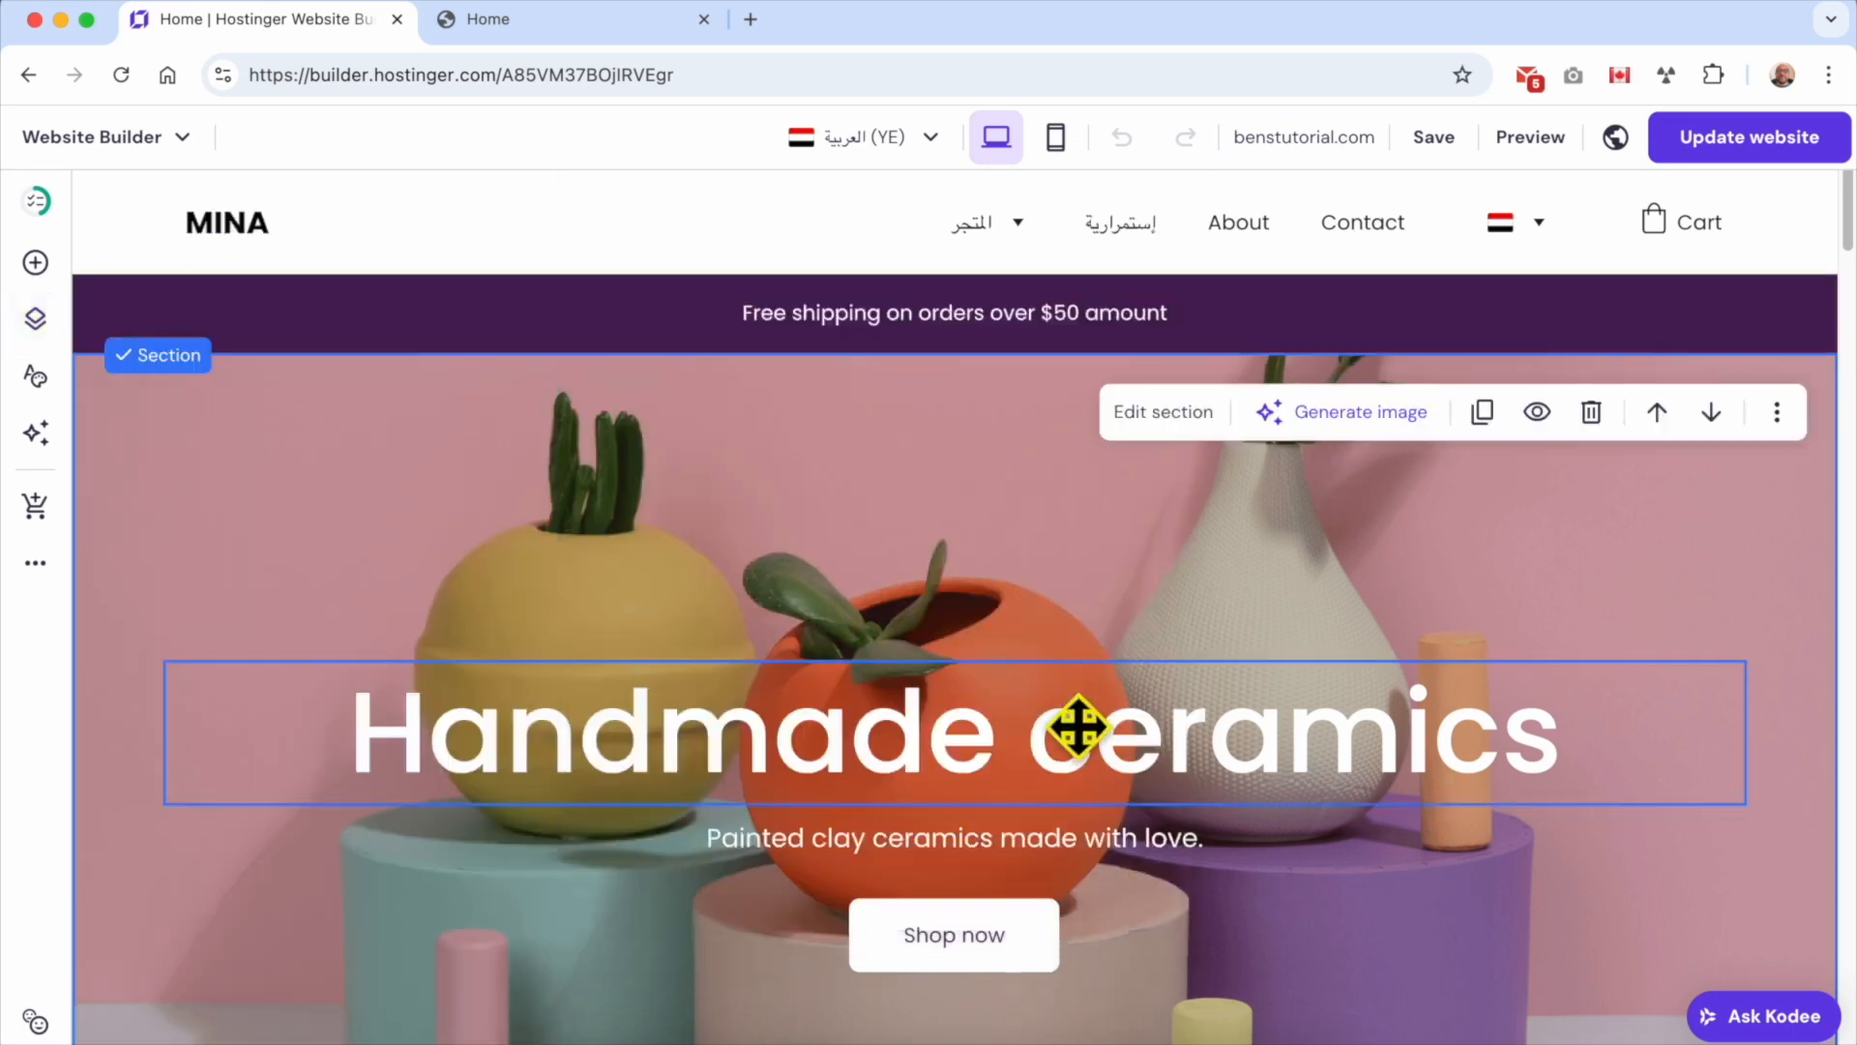
left_click(1137, 718)
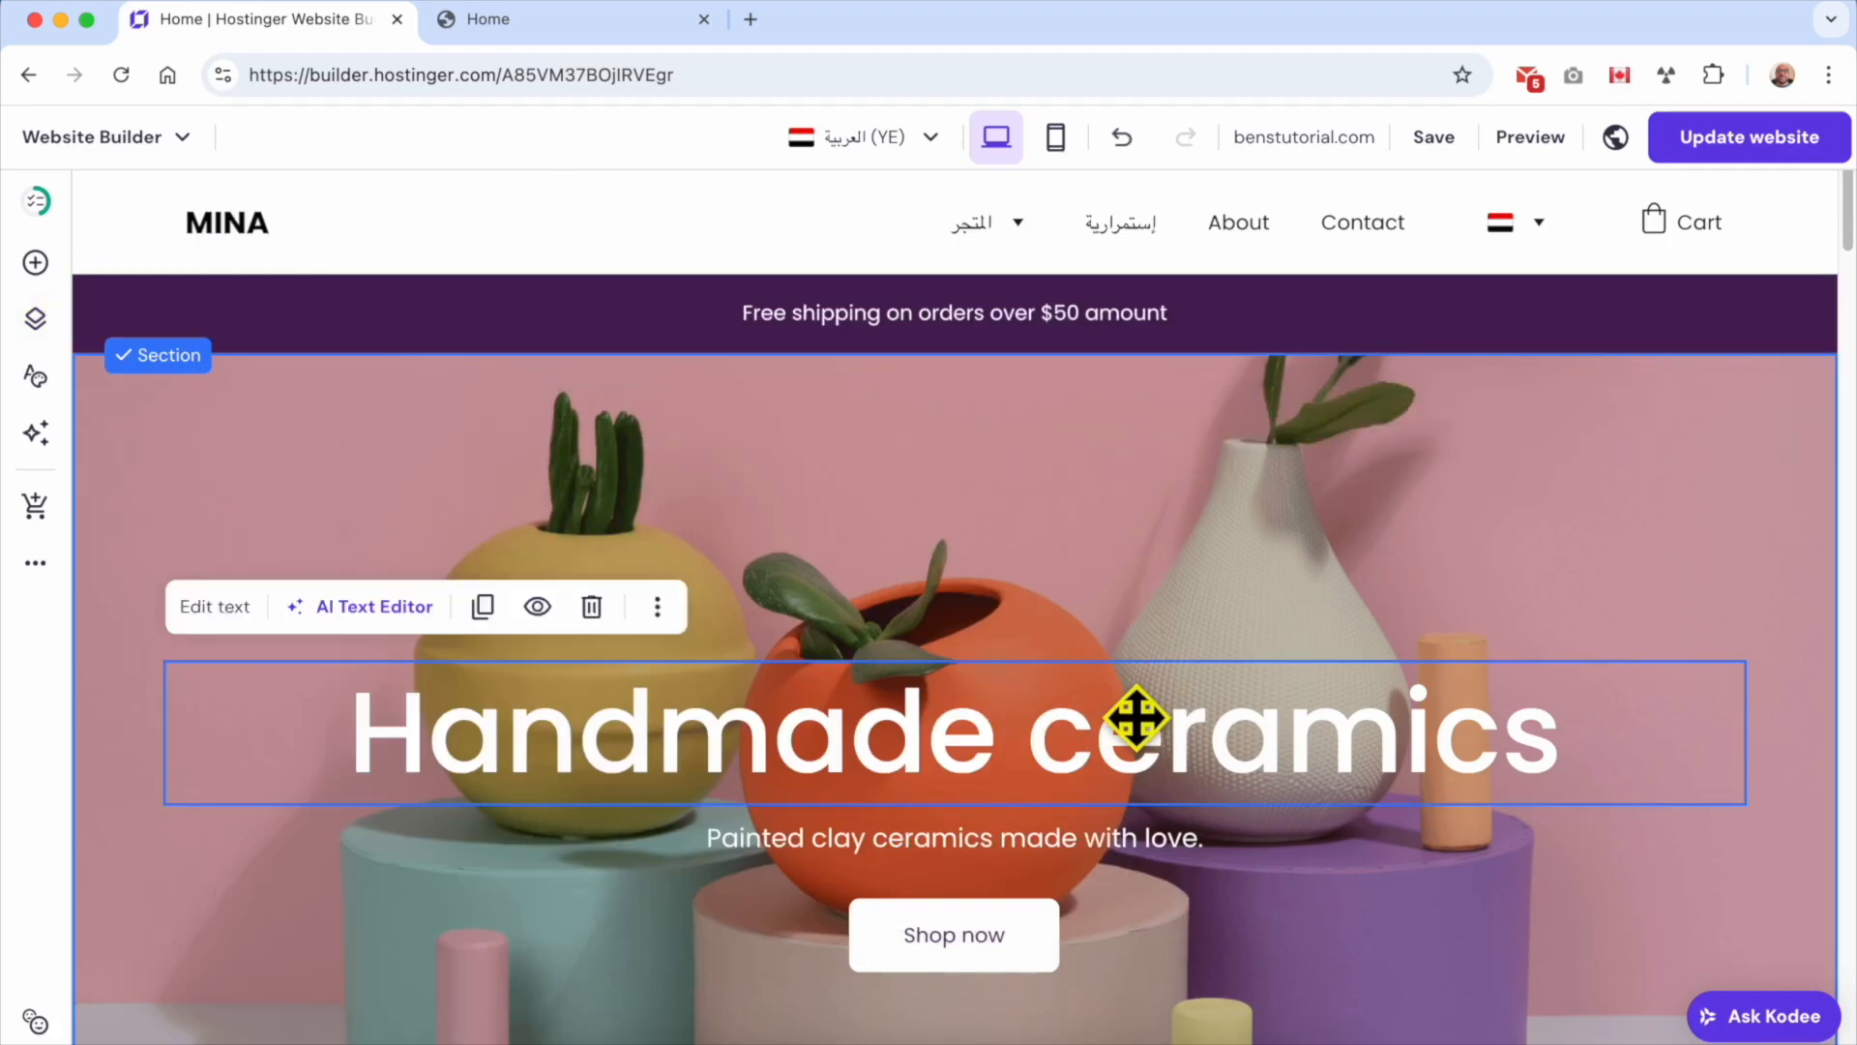
left_click(1138, 720)
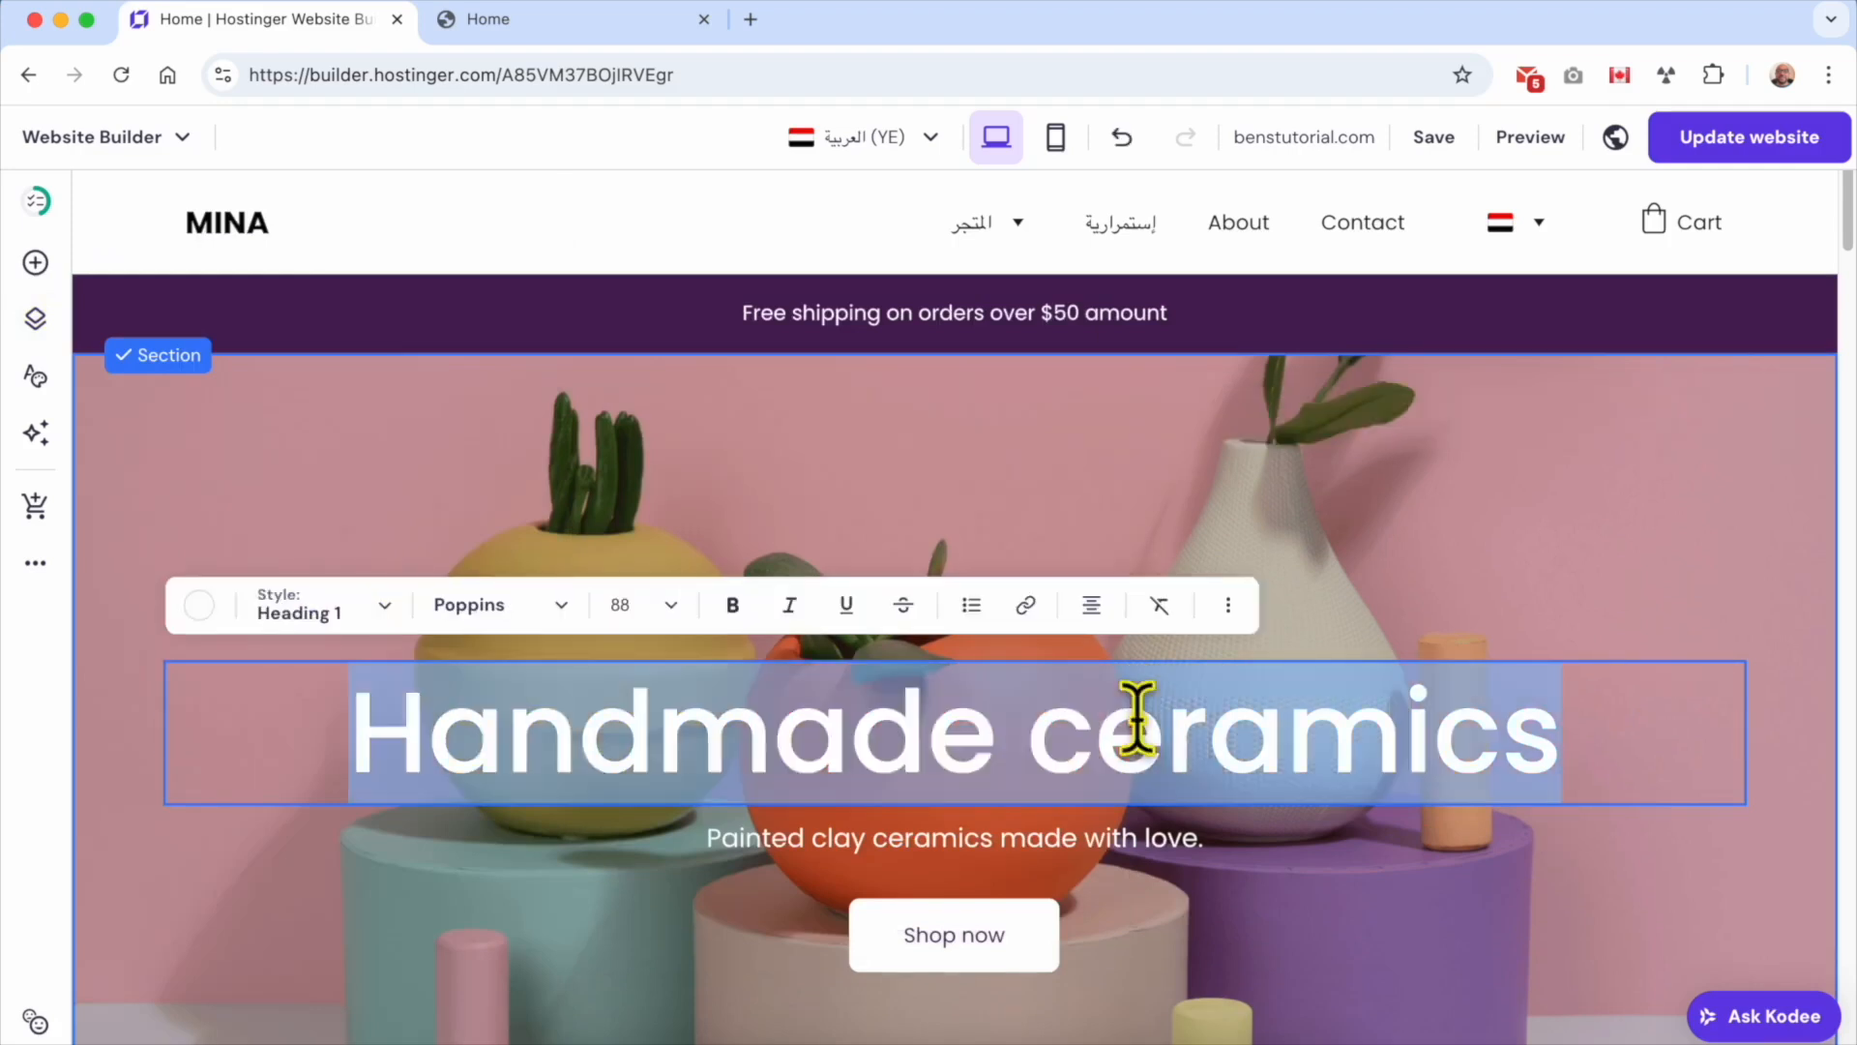
type("hg")
key("BackSpace")
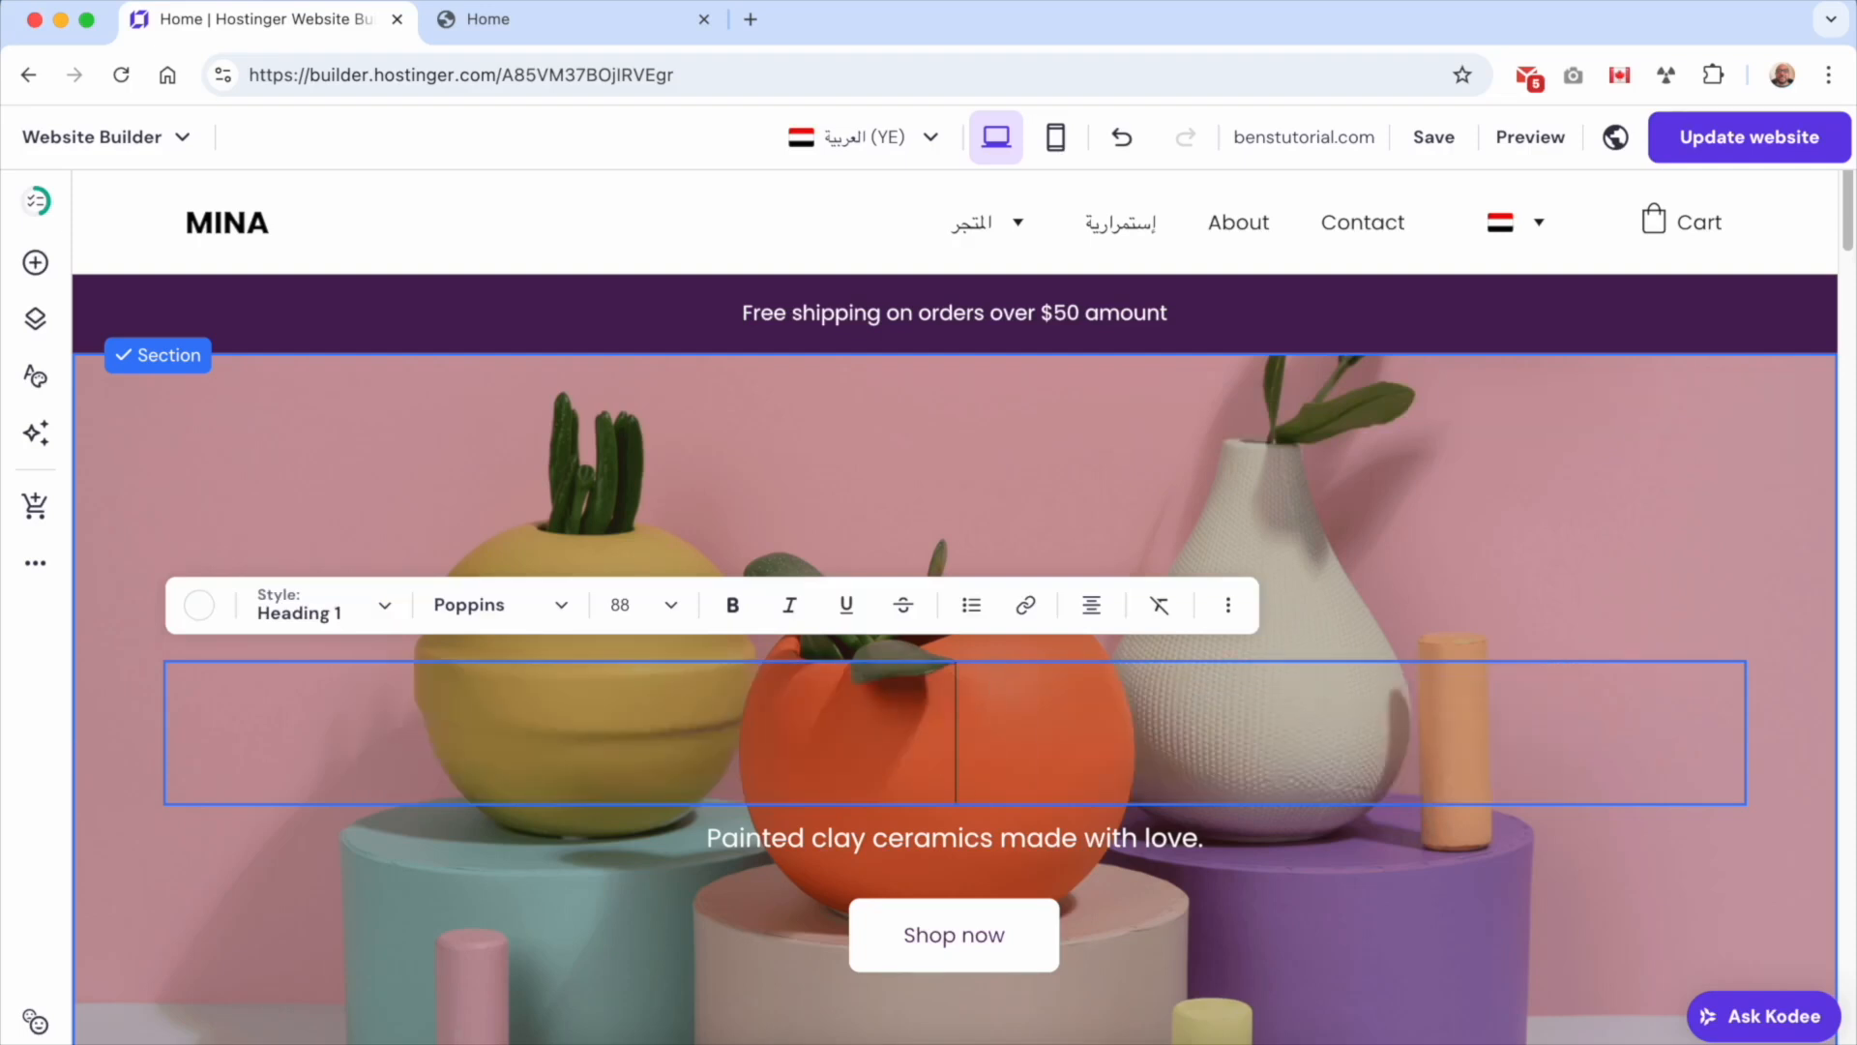
type("صن")
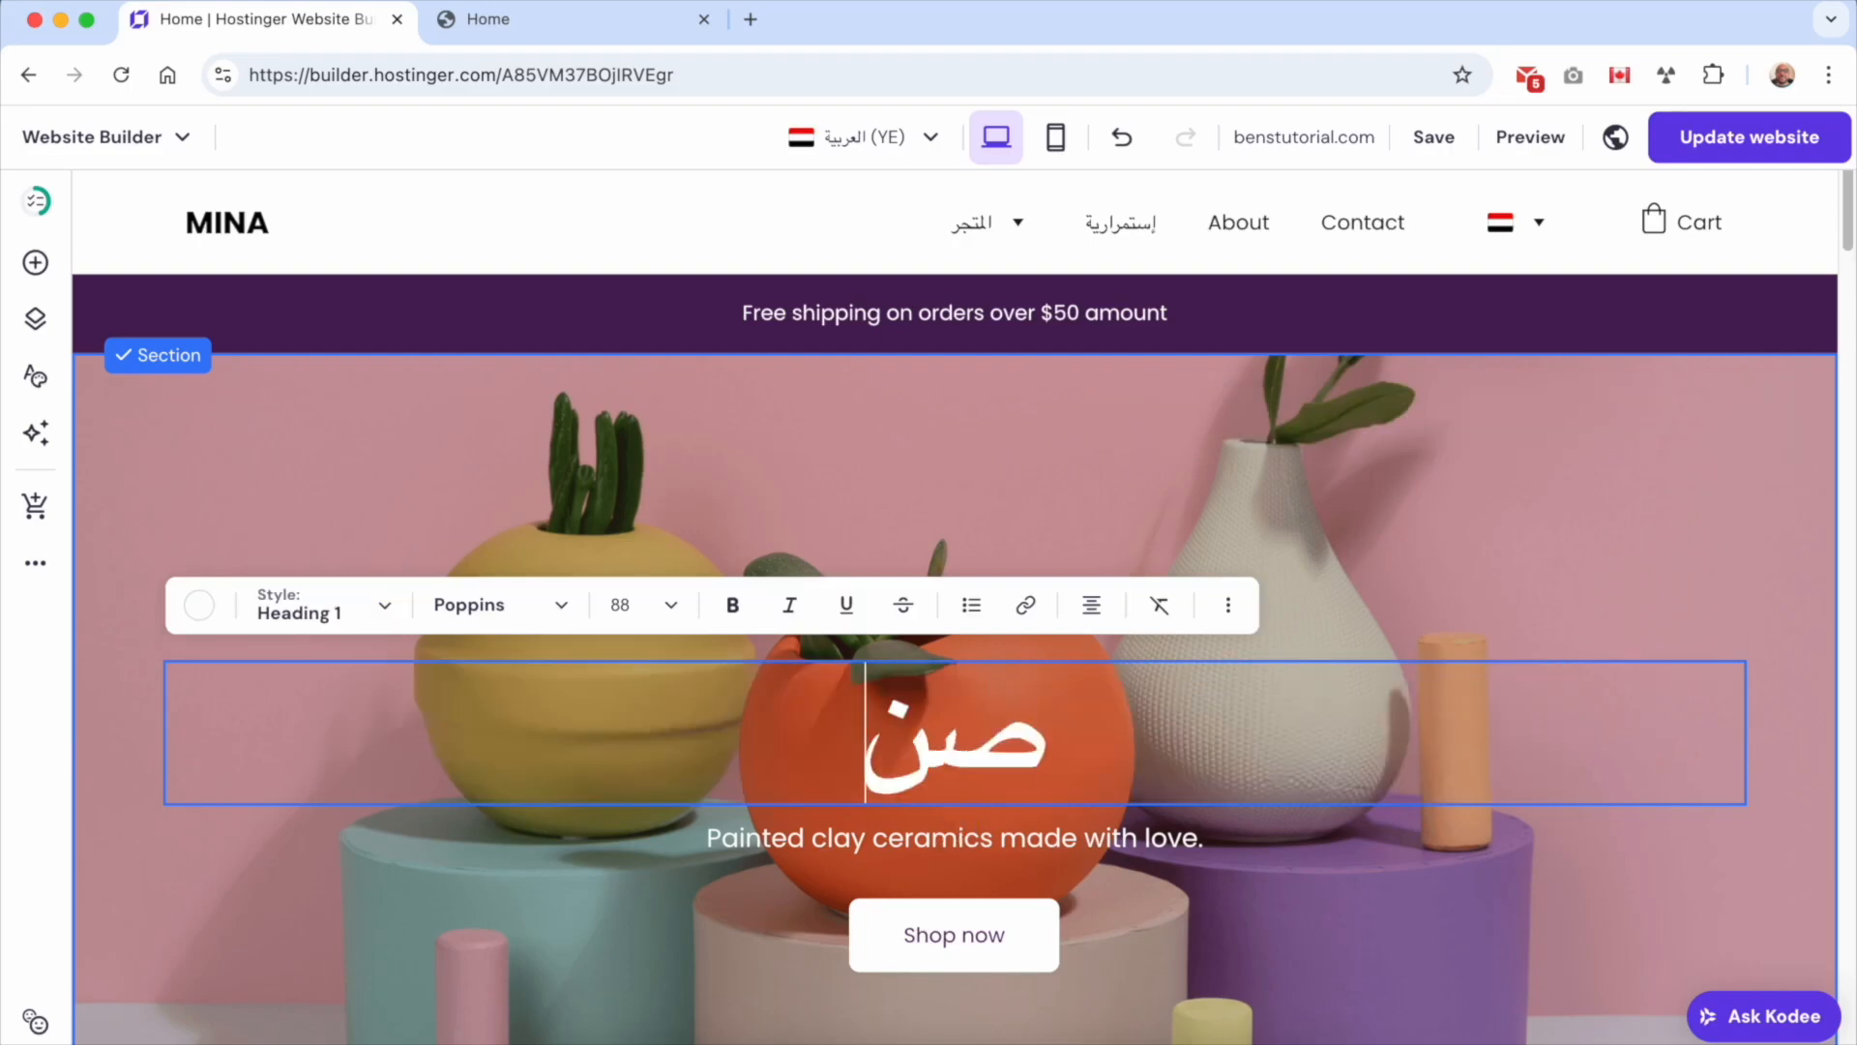
type("ع يدوي")
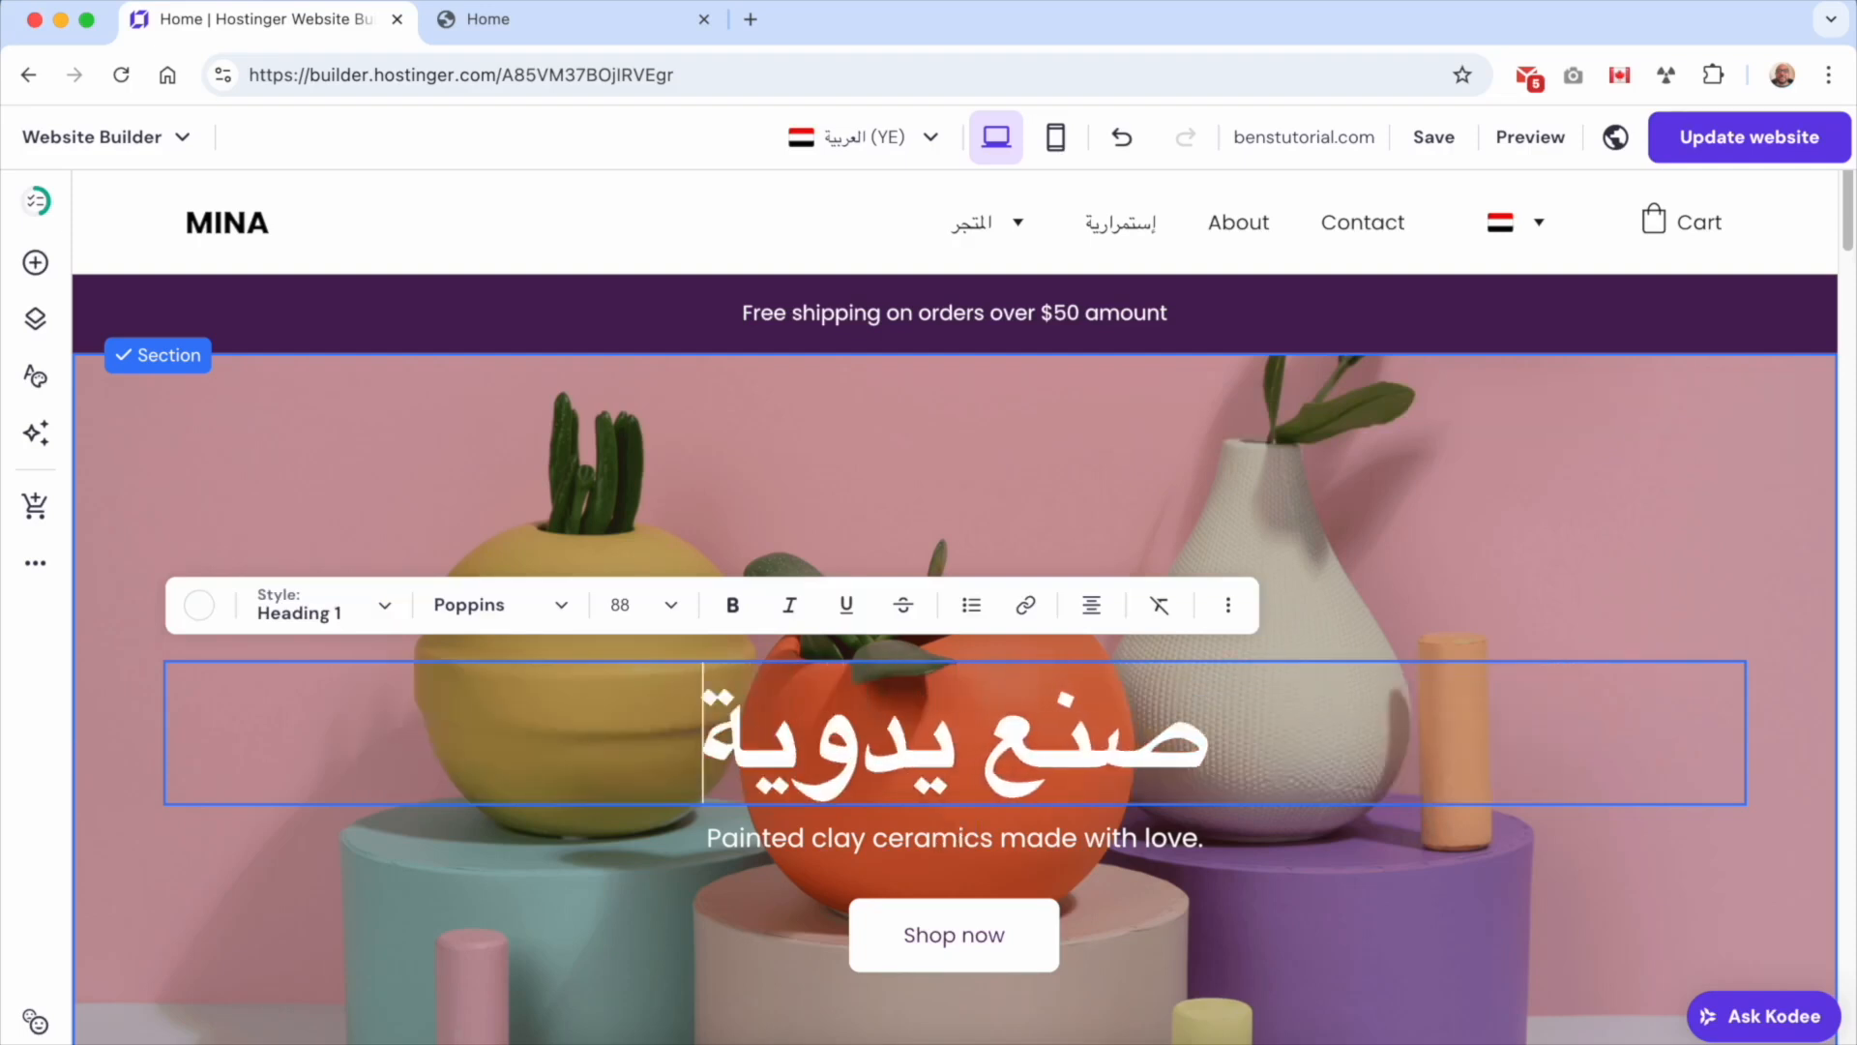
key("Escape")
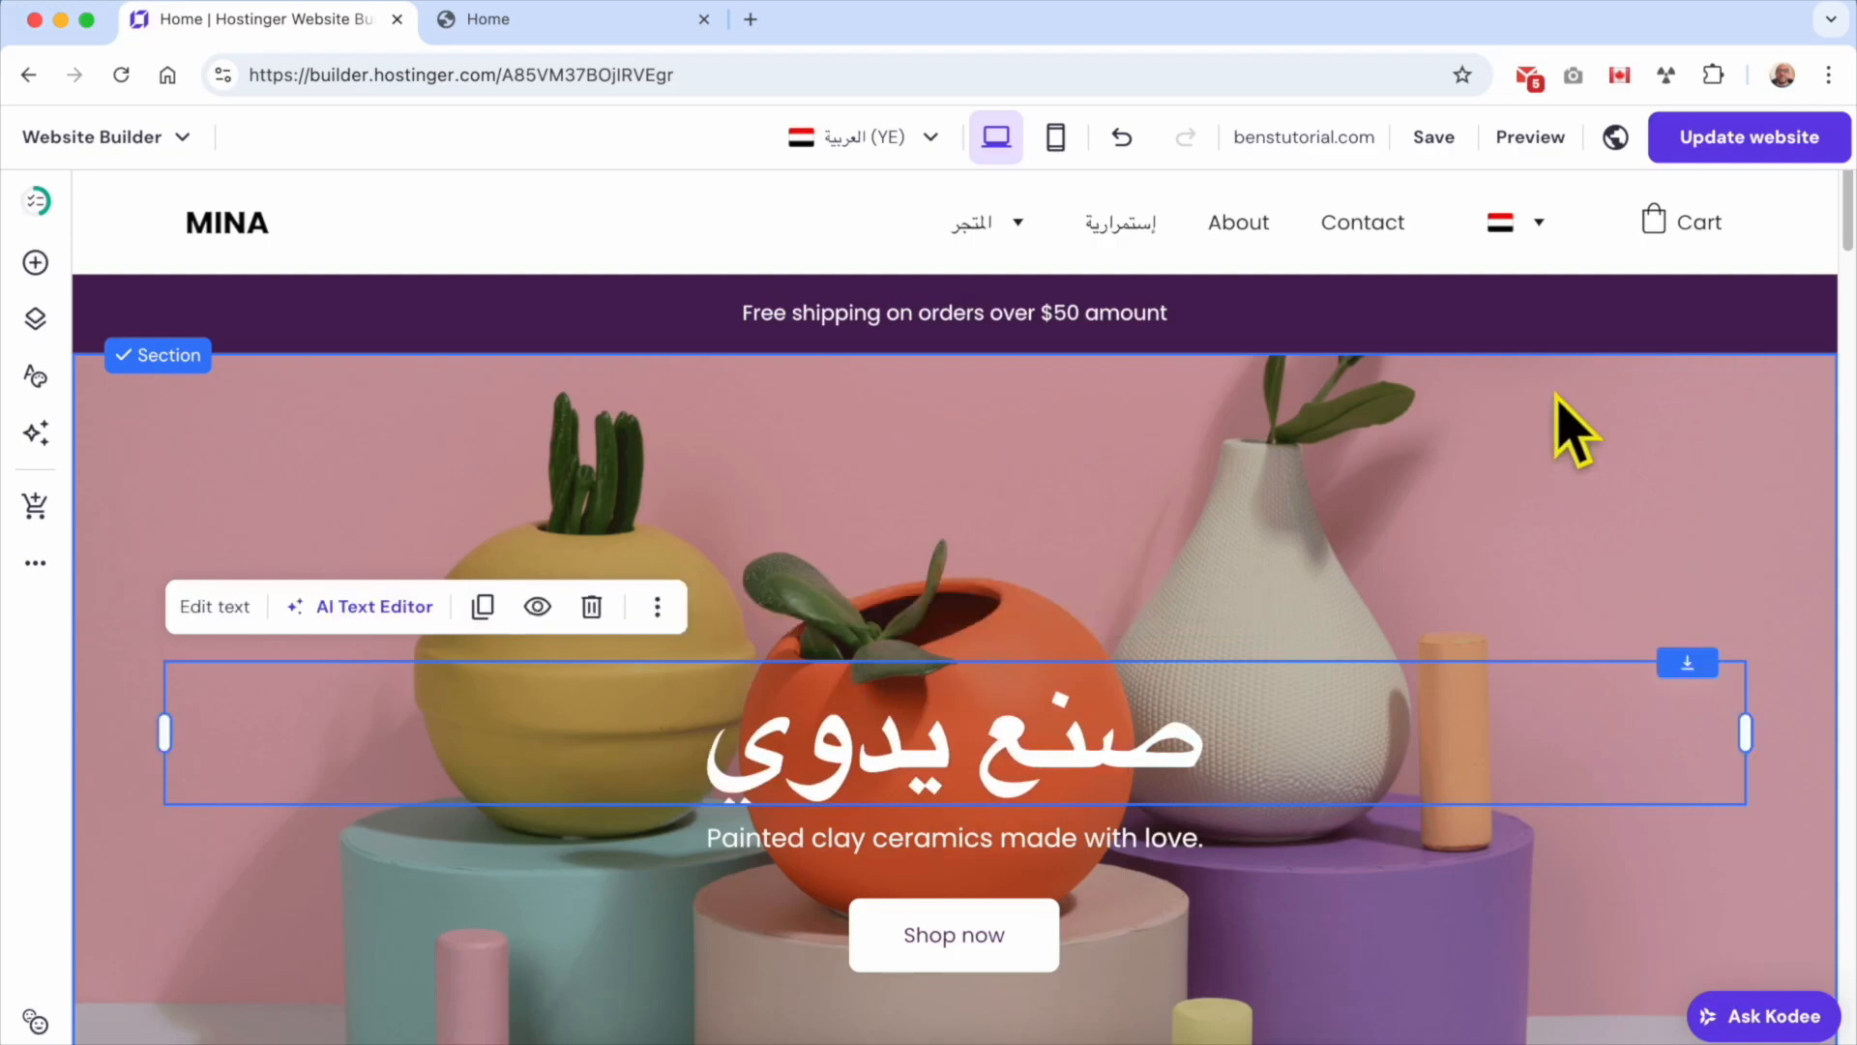
Step: Publish the website update and open the live site in its العربية (YE) version
left_click(1737, 132)
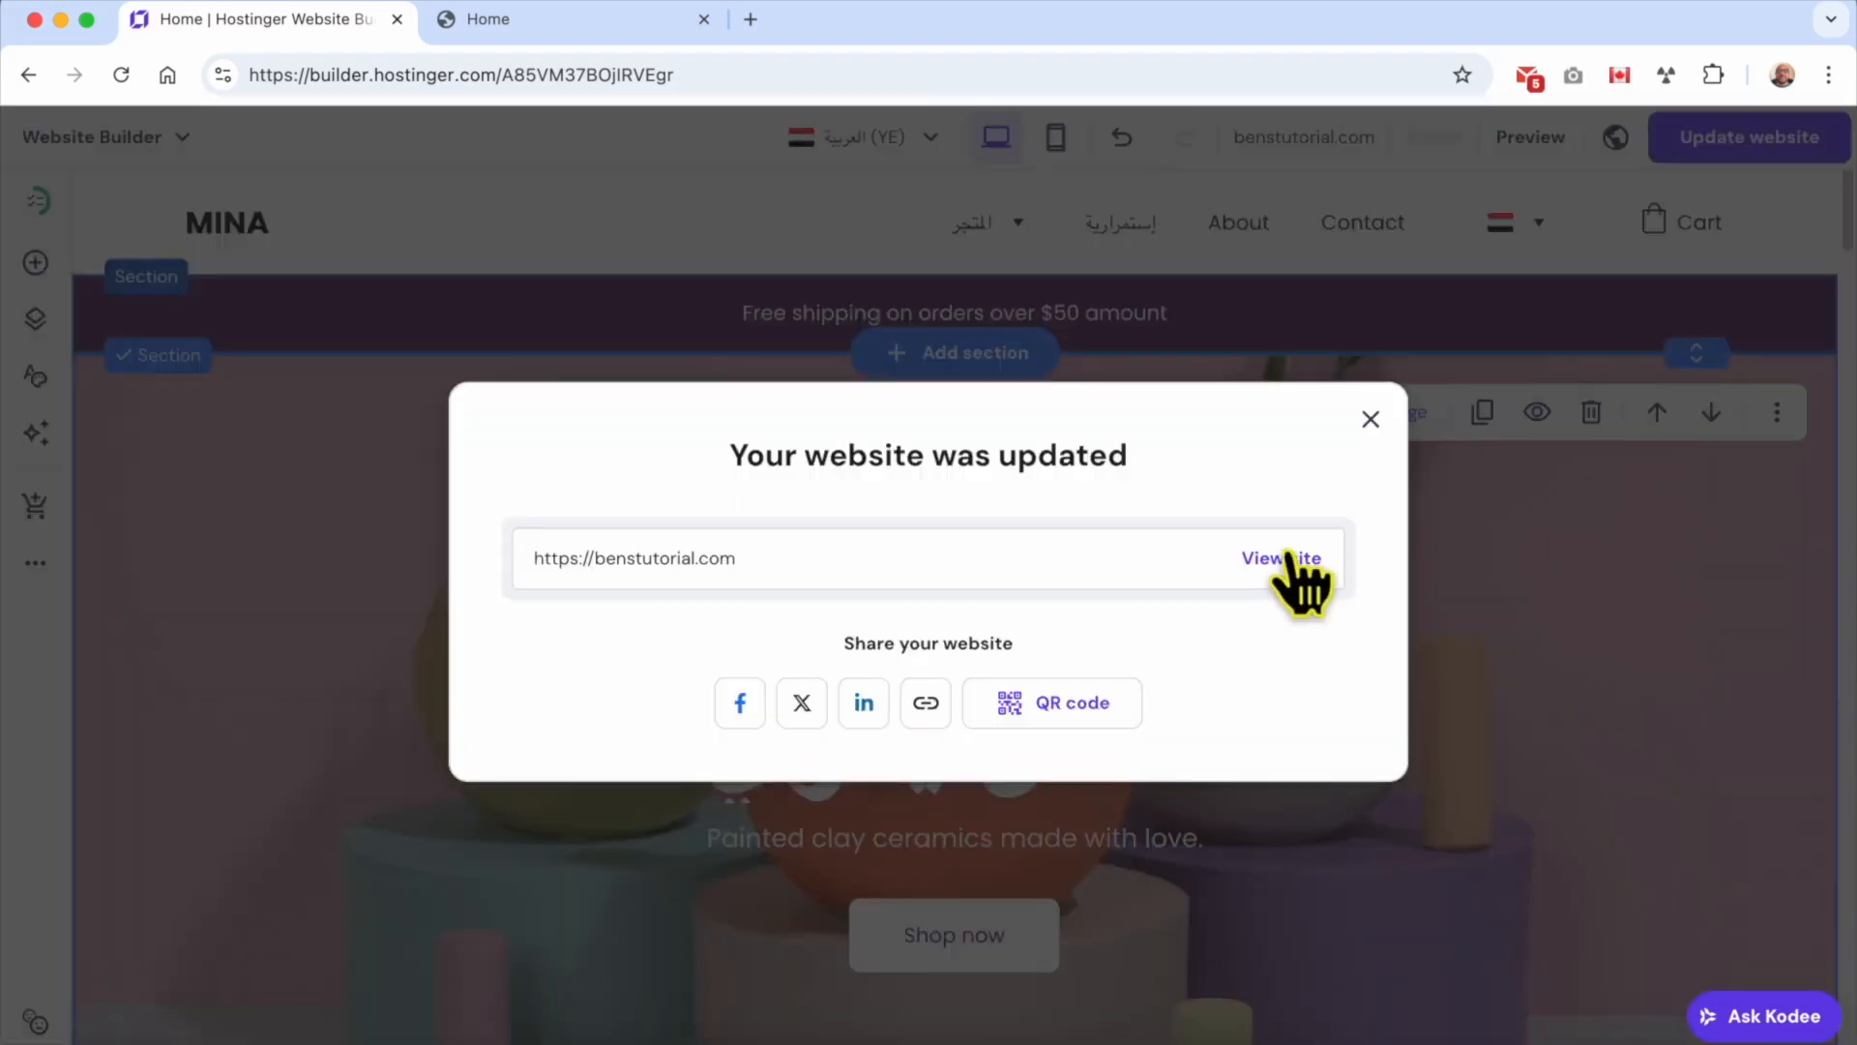
left_click(1287, 558)
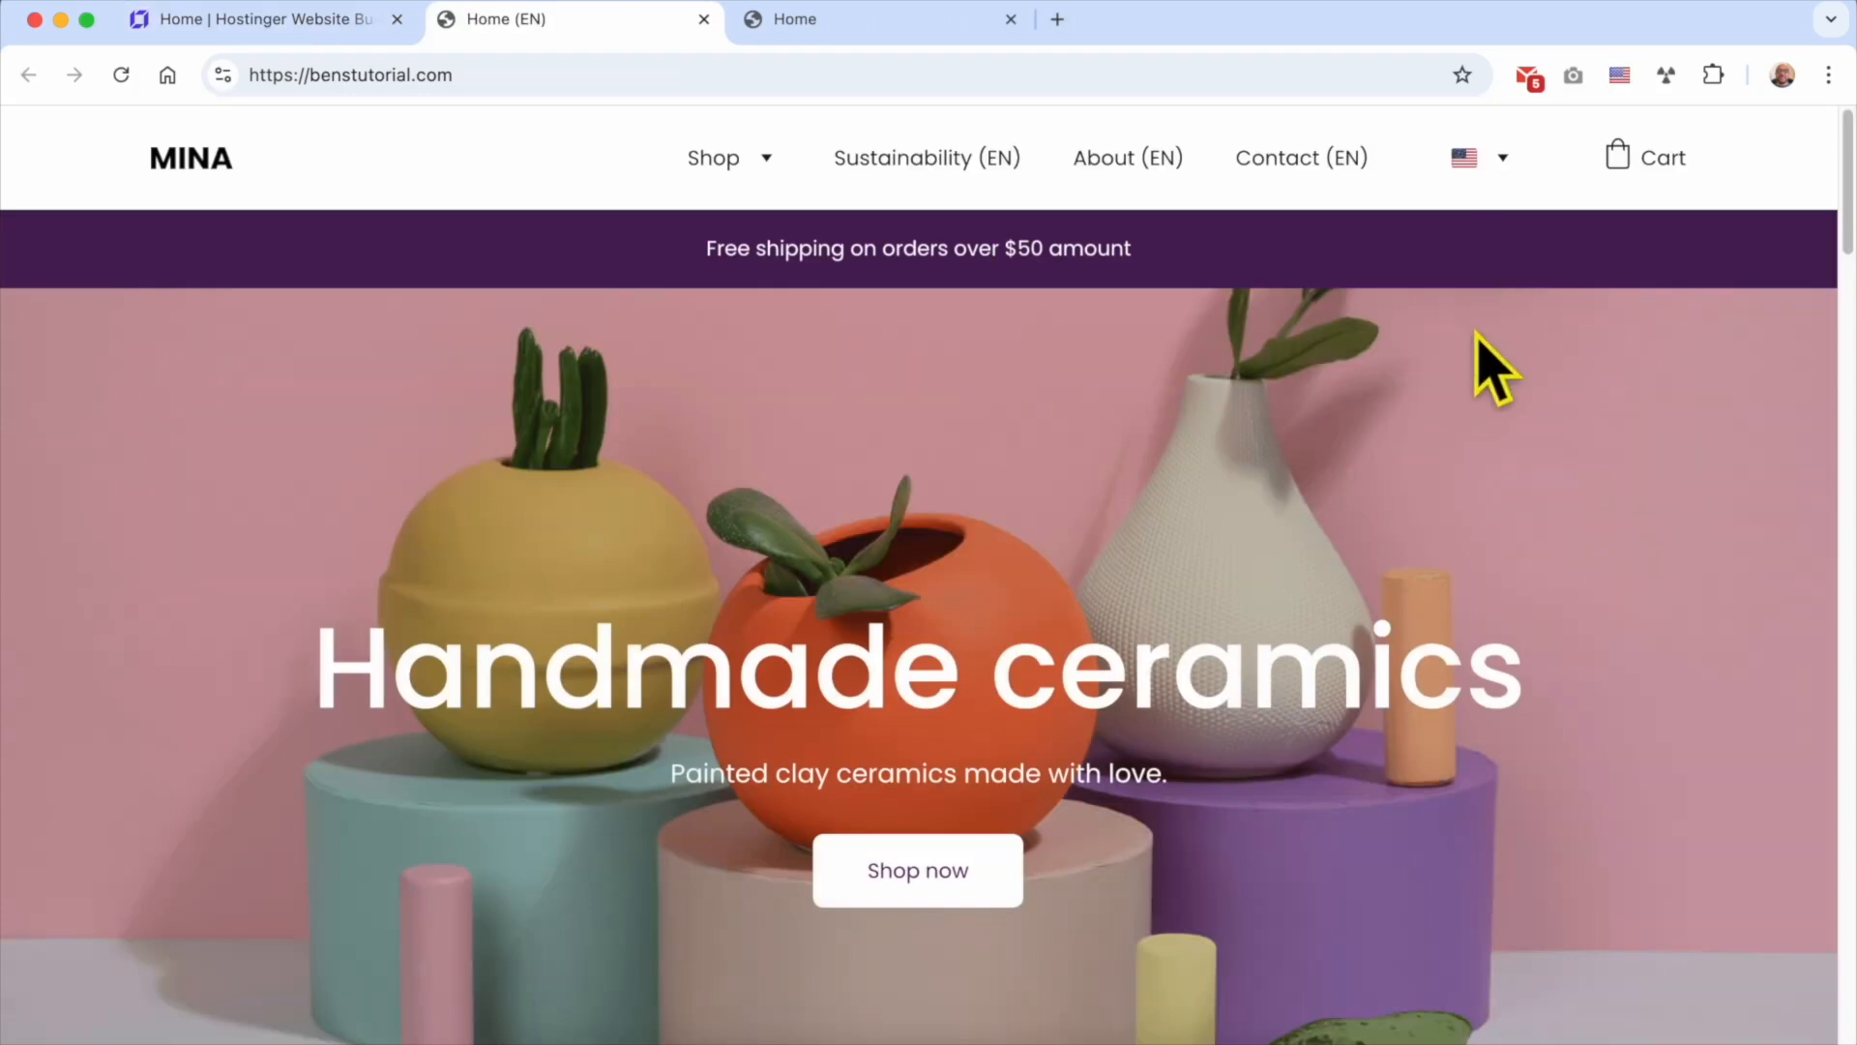
left_click(1502, 158)
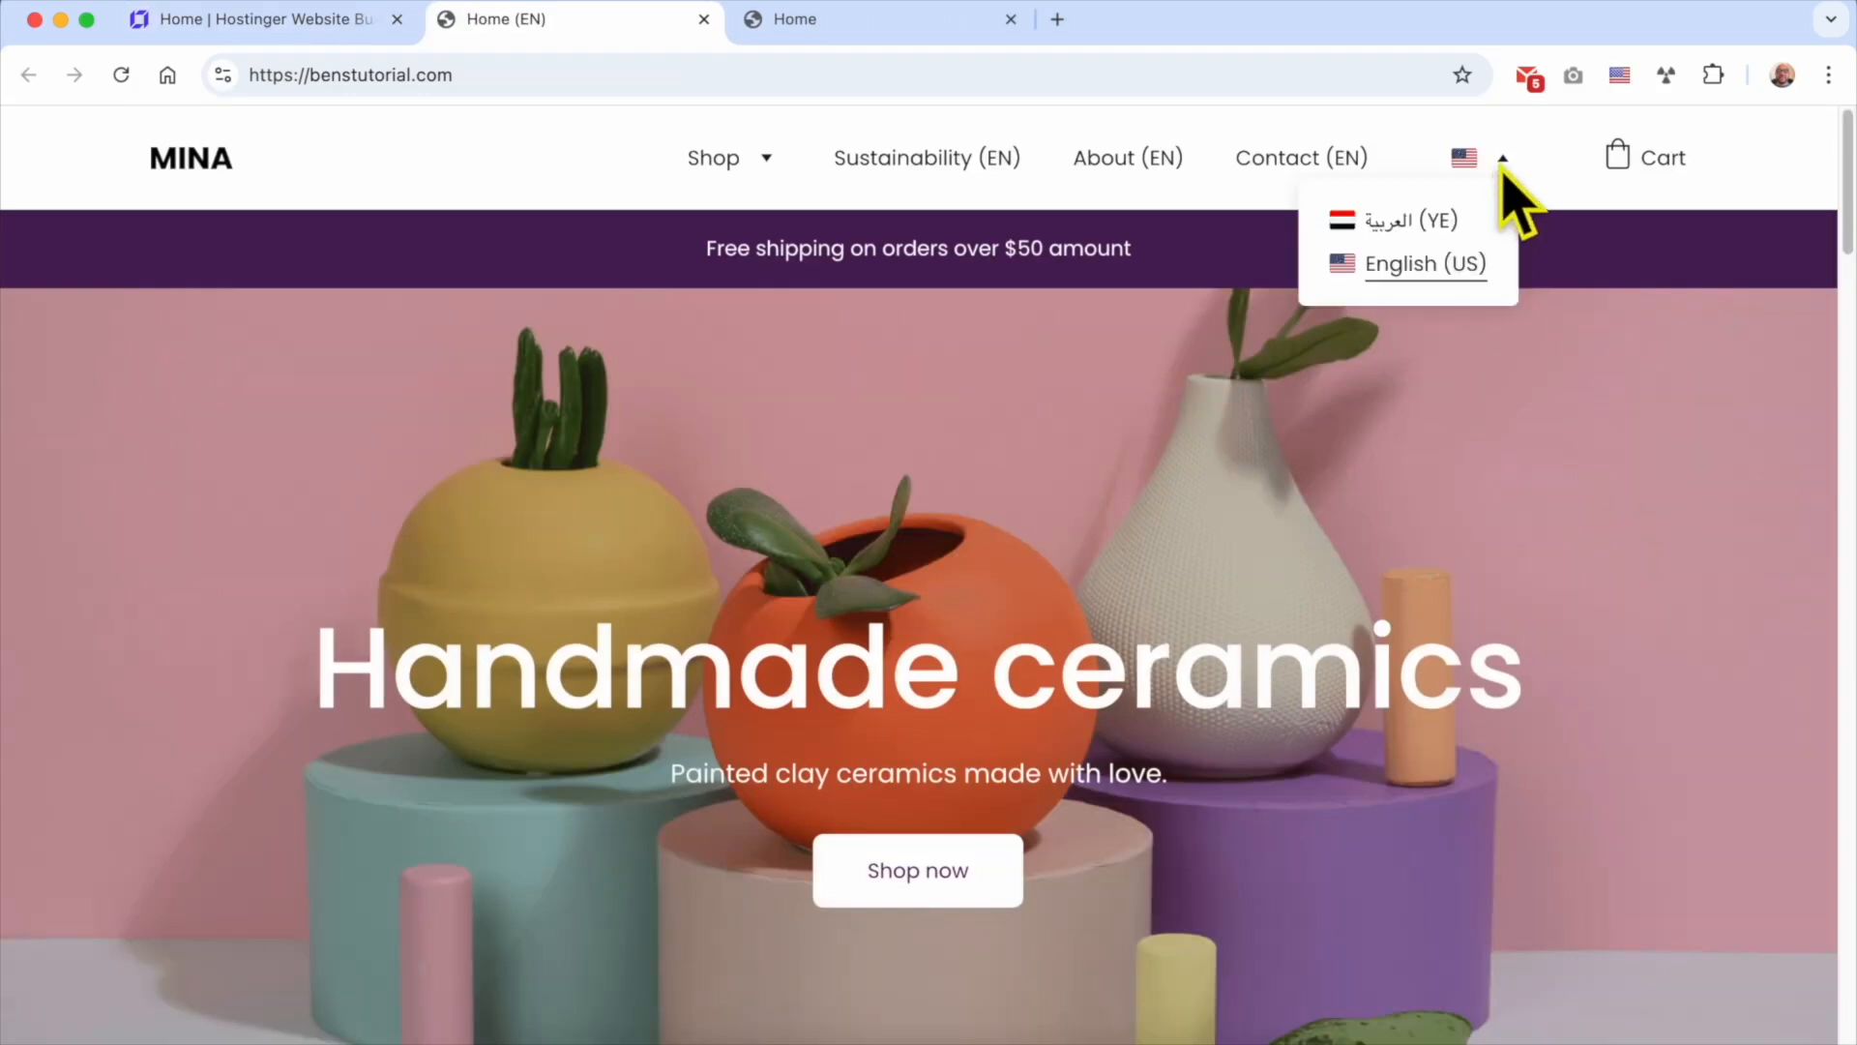
left_click(1405, 228)
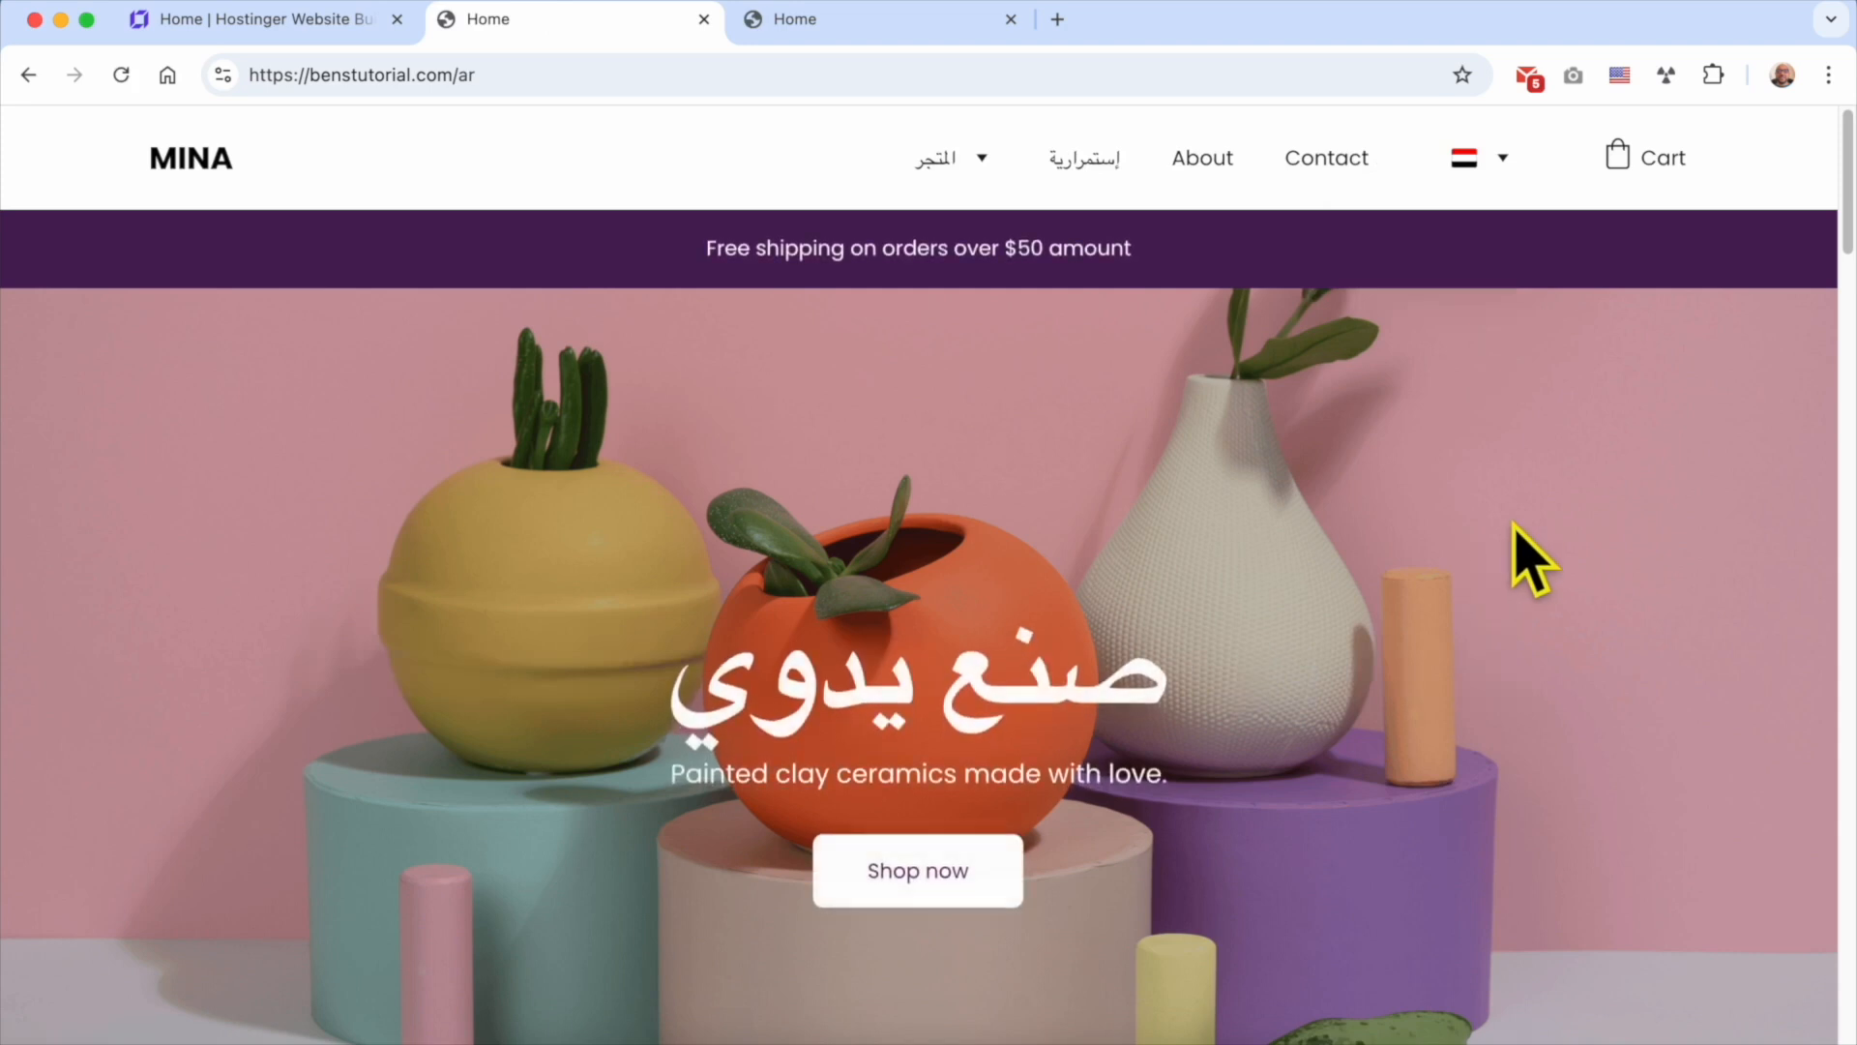
Step: Check the translated shop menu and main heading on the live Arabic home page
left_click(940, 176)
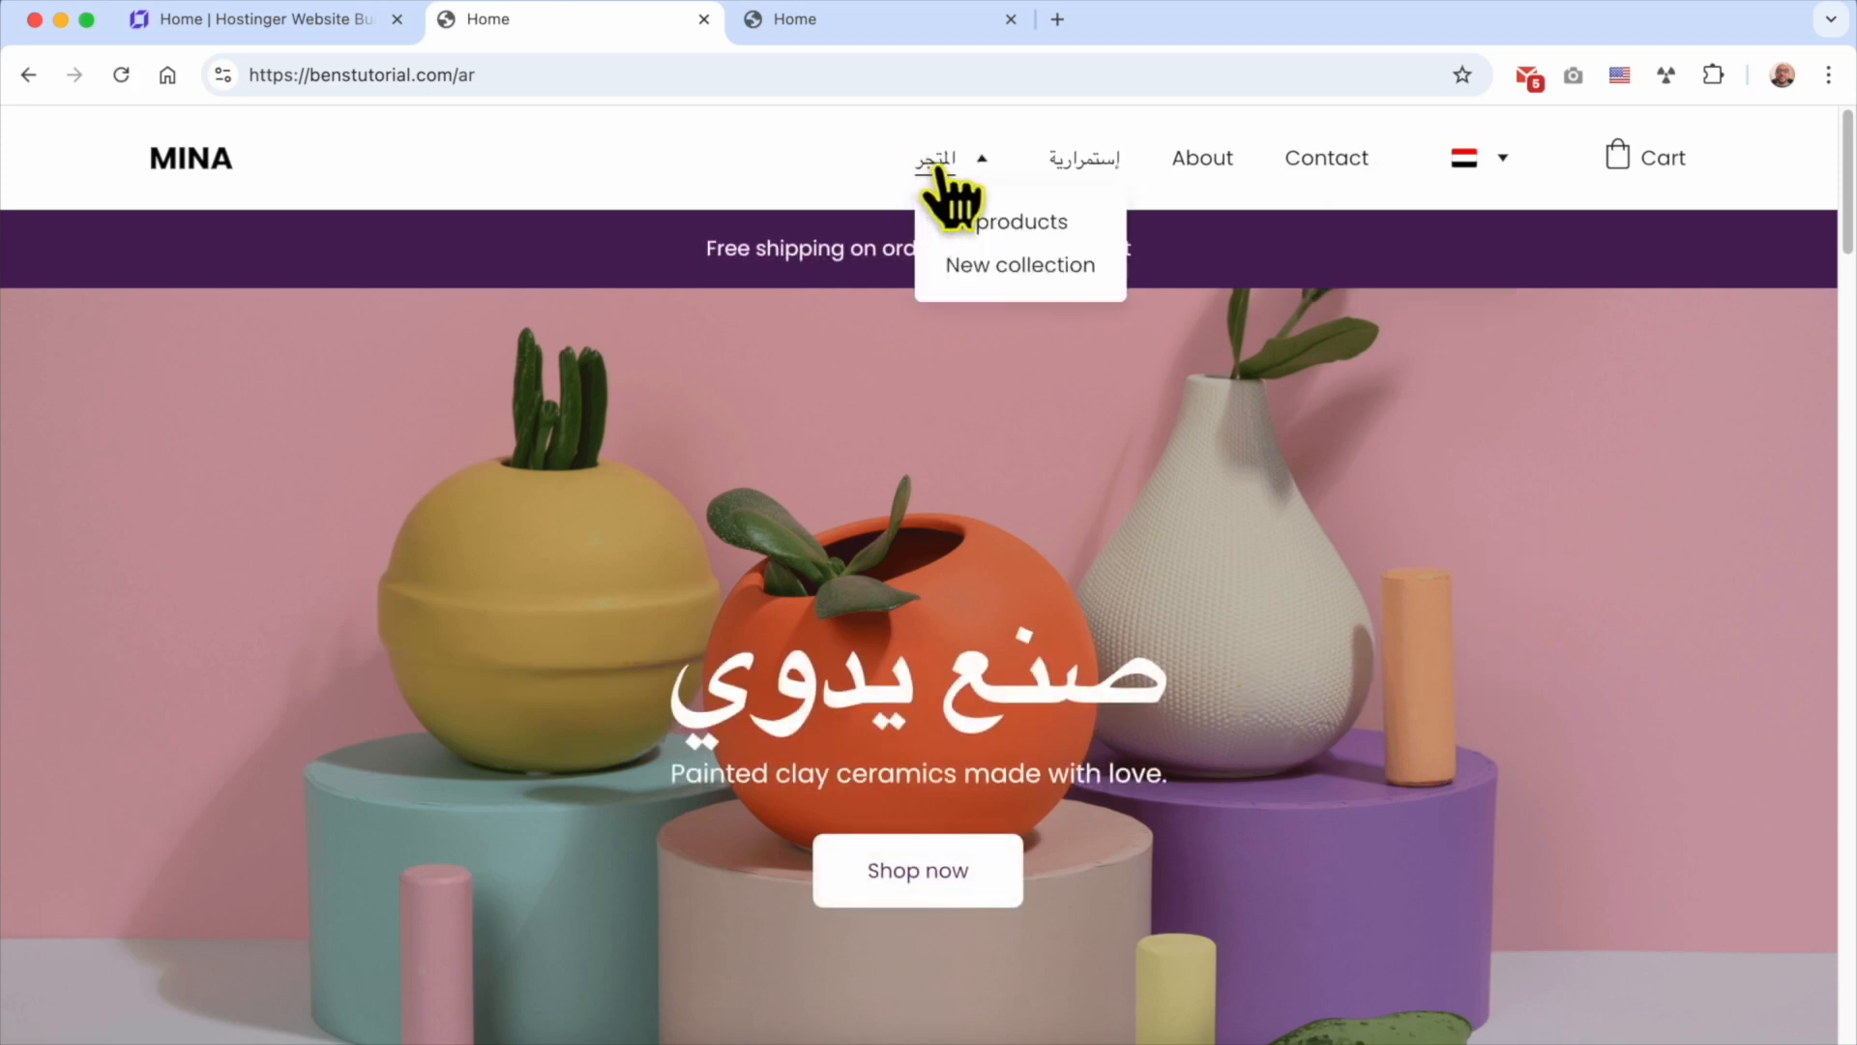
left_click_drag(1173, 675, 664, 723)
left_click(613, 779)
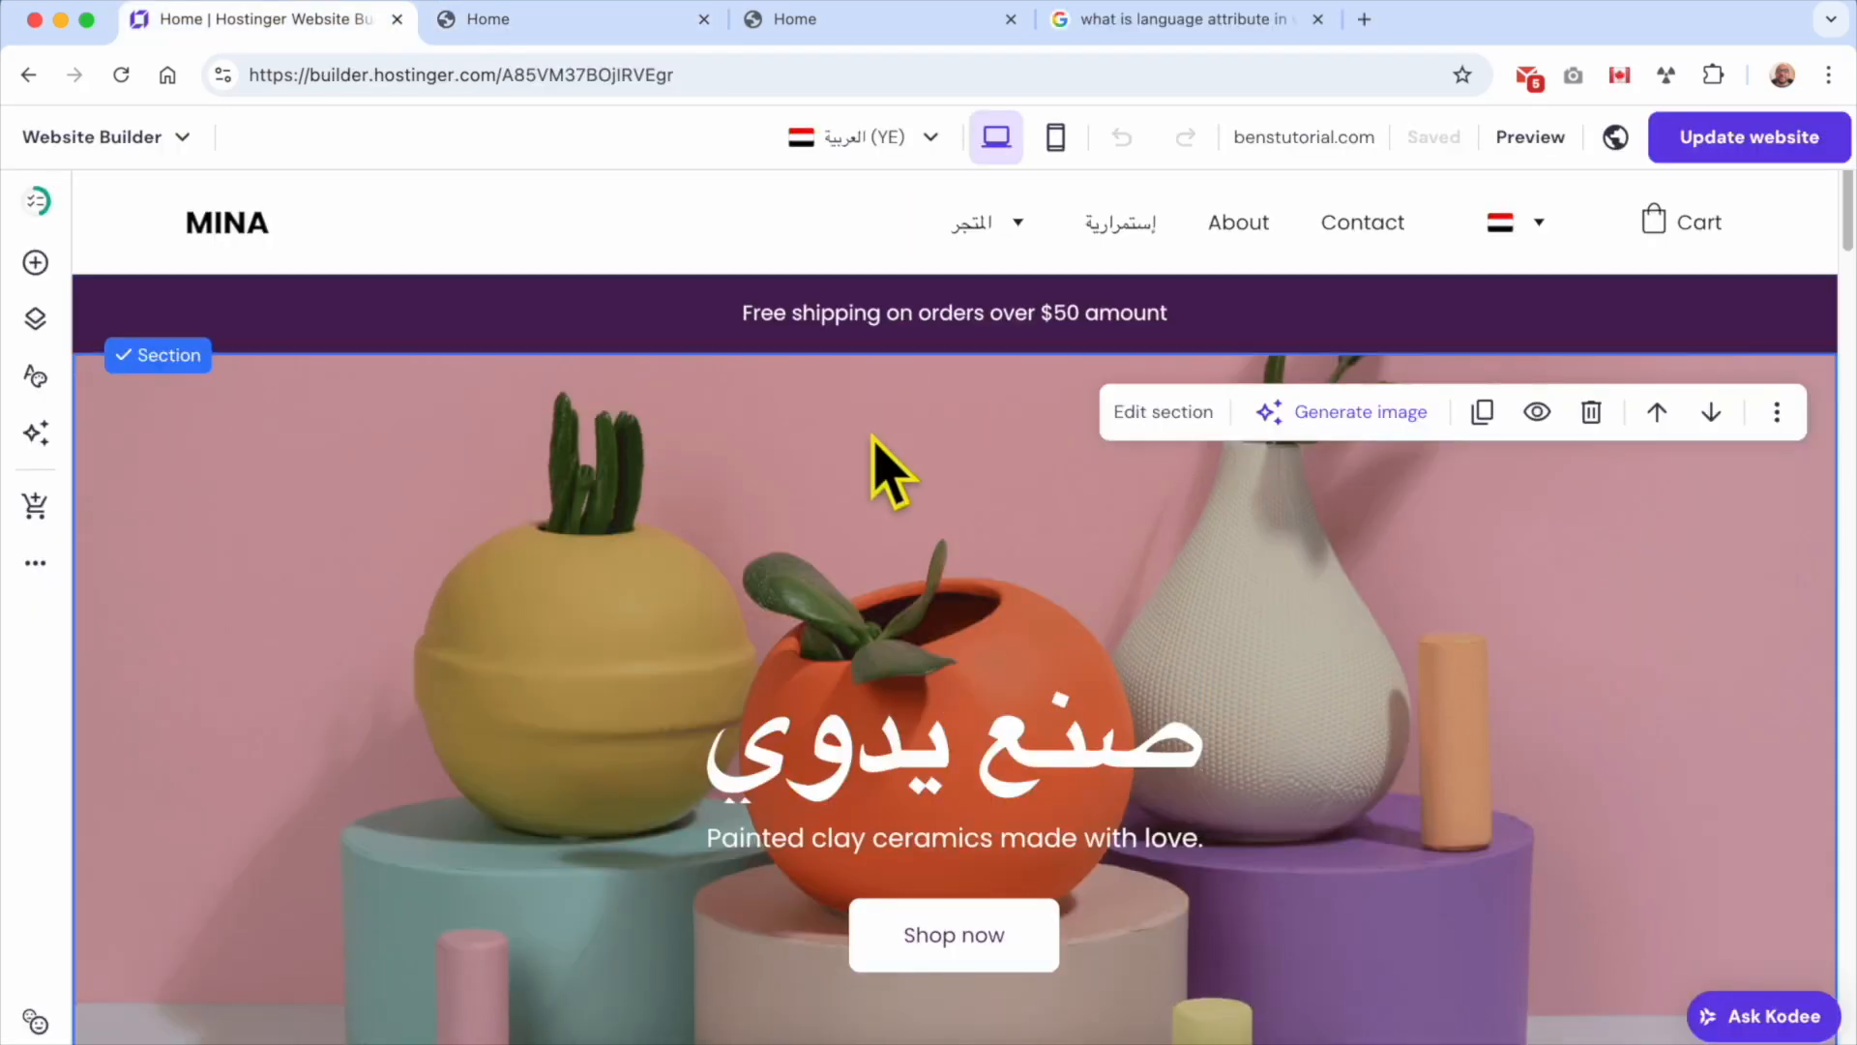
Step: Switch to the Google results for "what is language attribute in website" and read the AI Overview's explanation of the lang attribute
left_click(1141, 34)
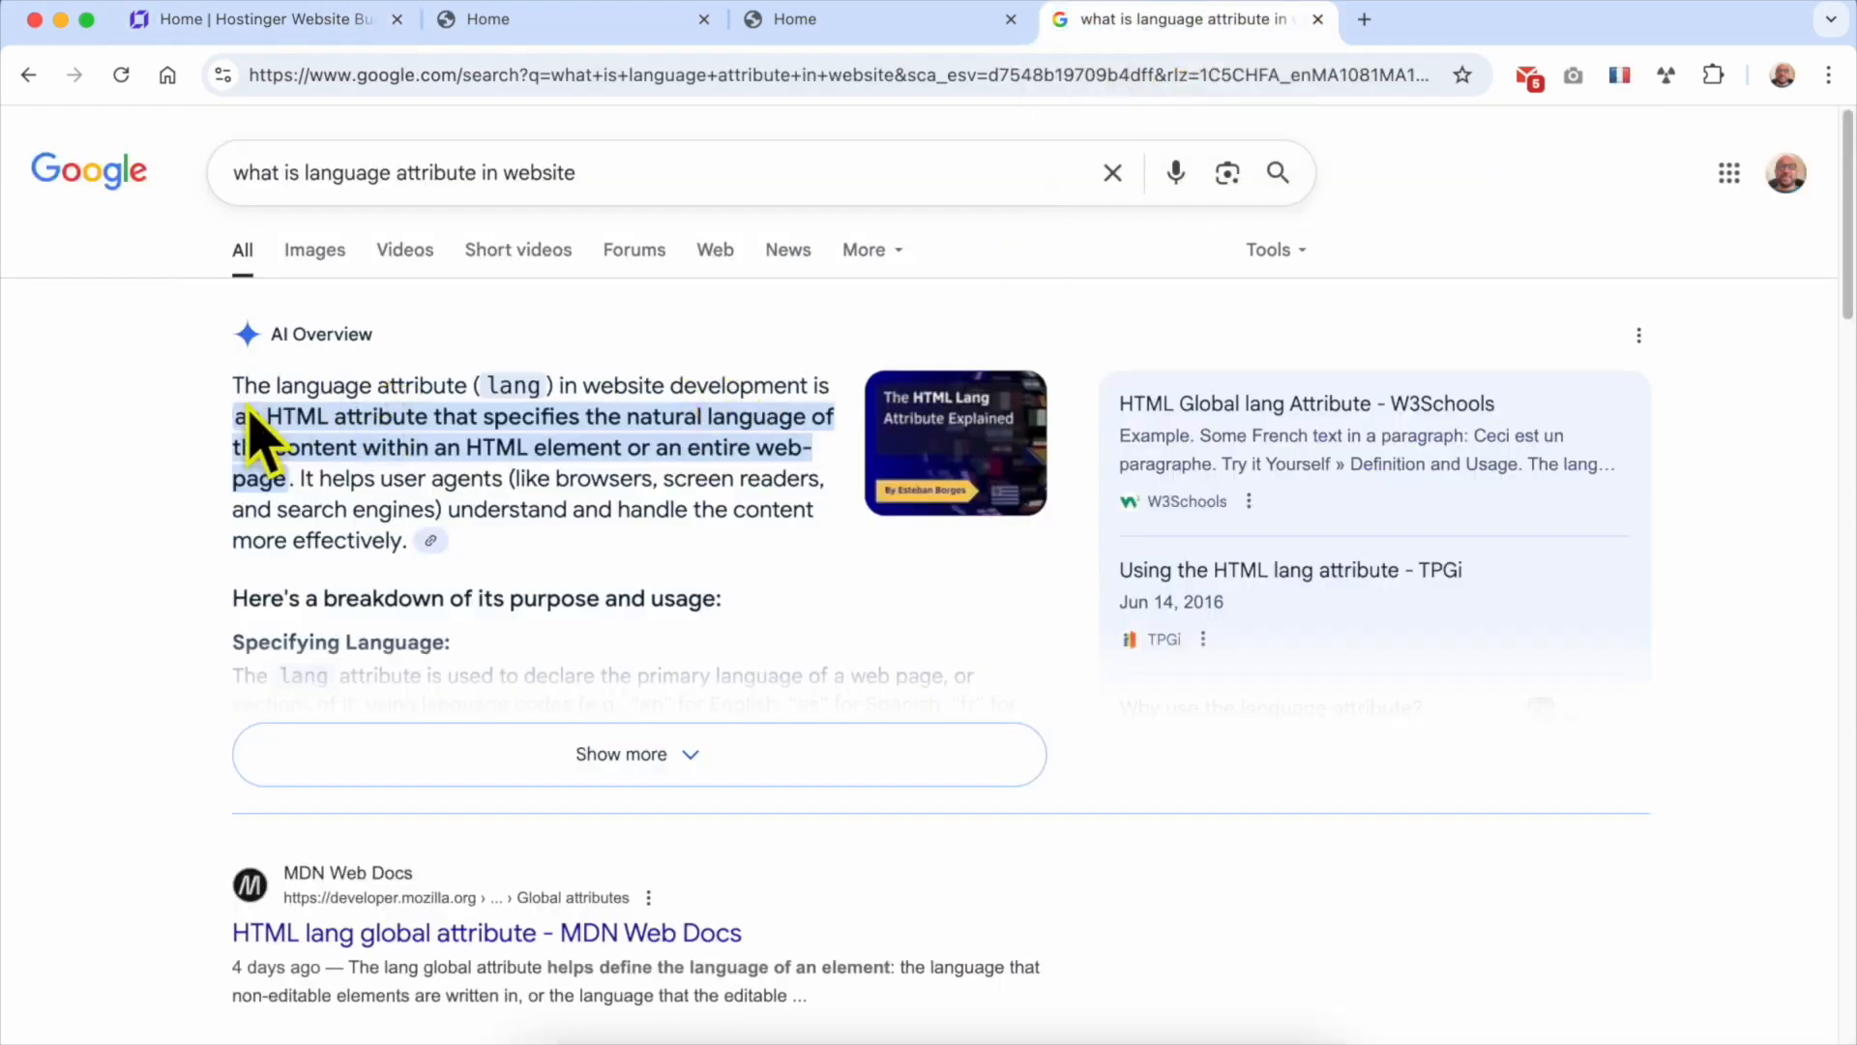
left_click_drag(665, 167, 137, 163)
left_click(85, 407)
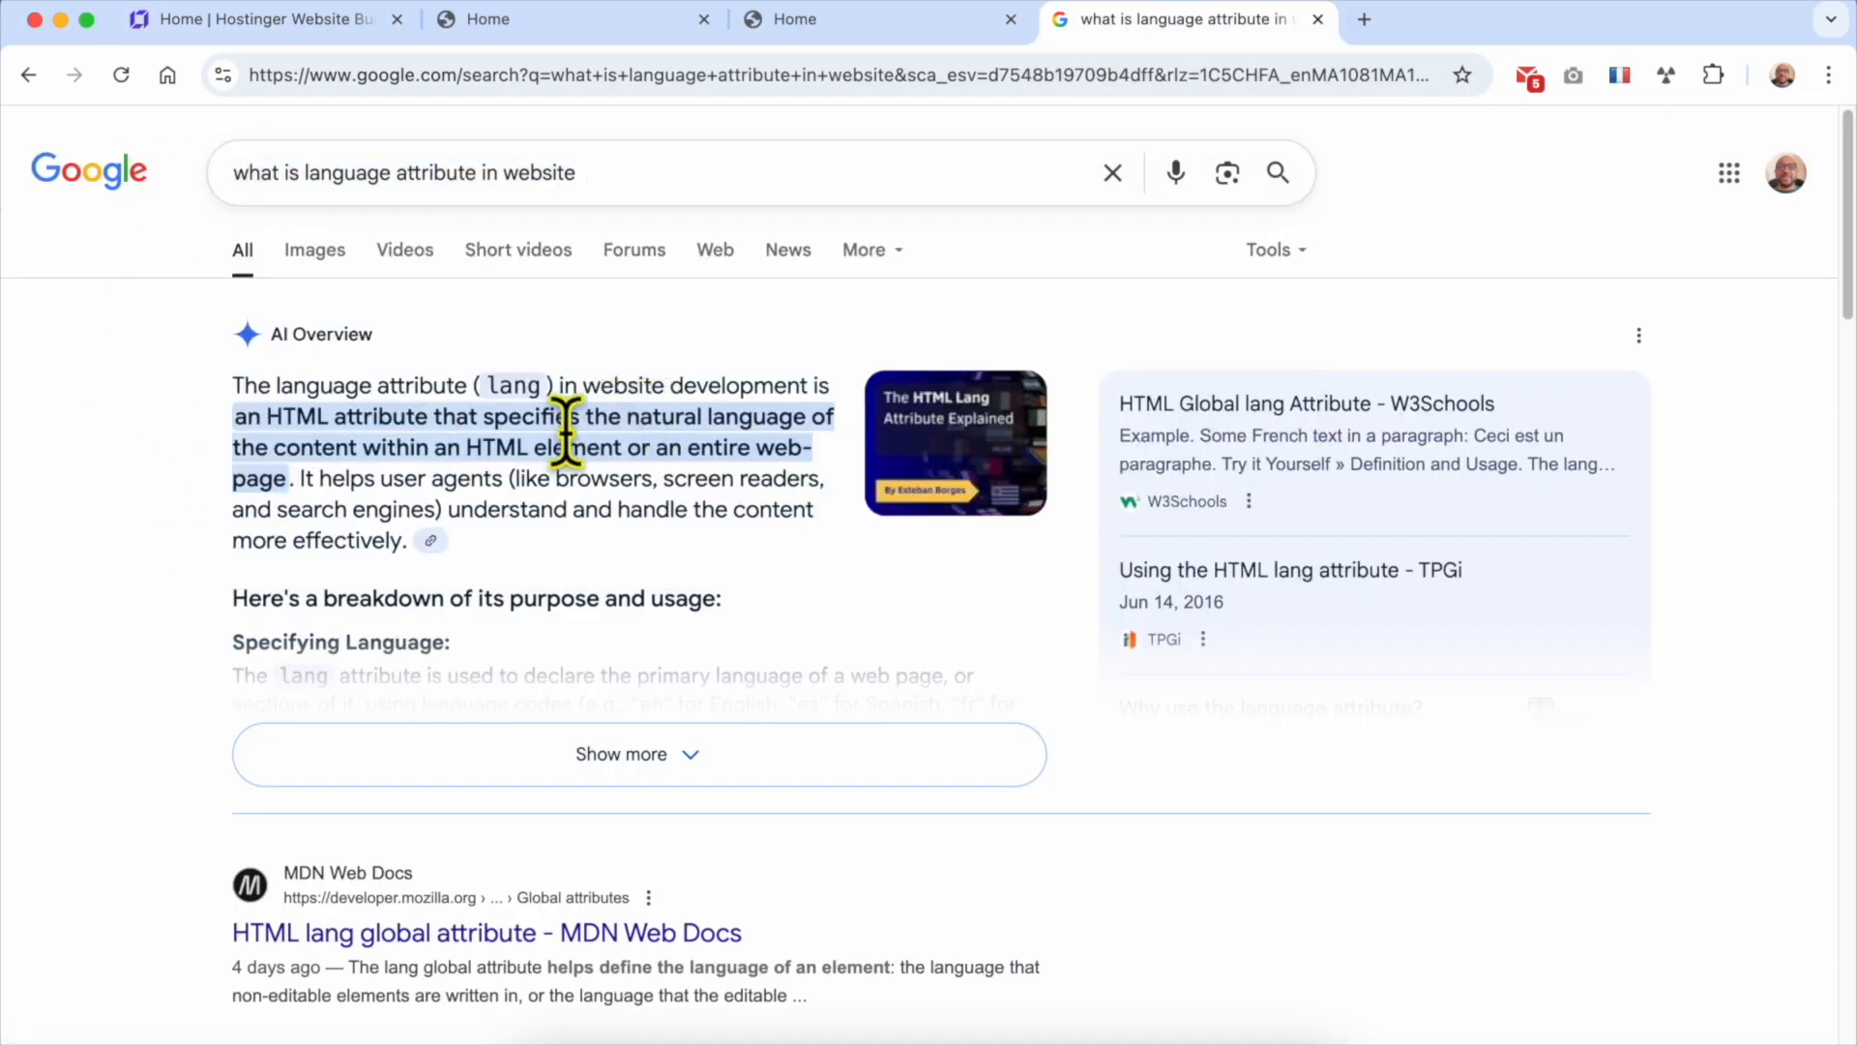
left_click_drag(229, 386, 578, 440)
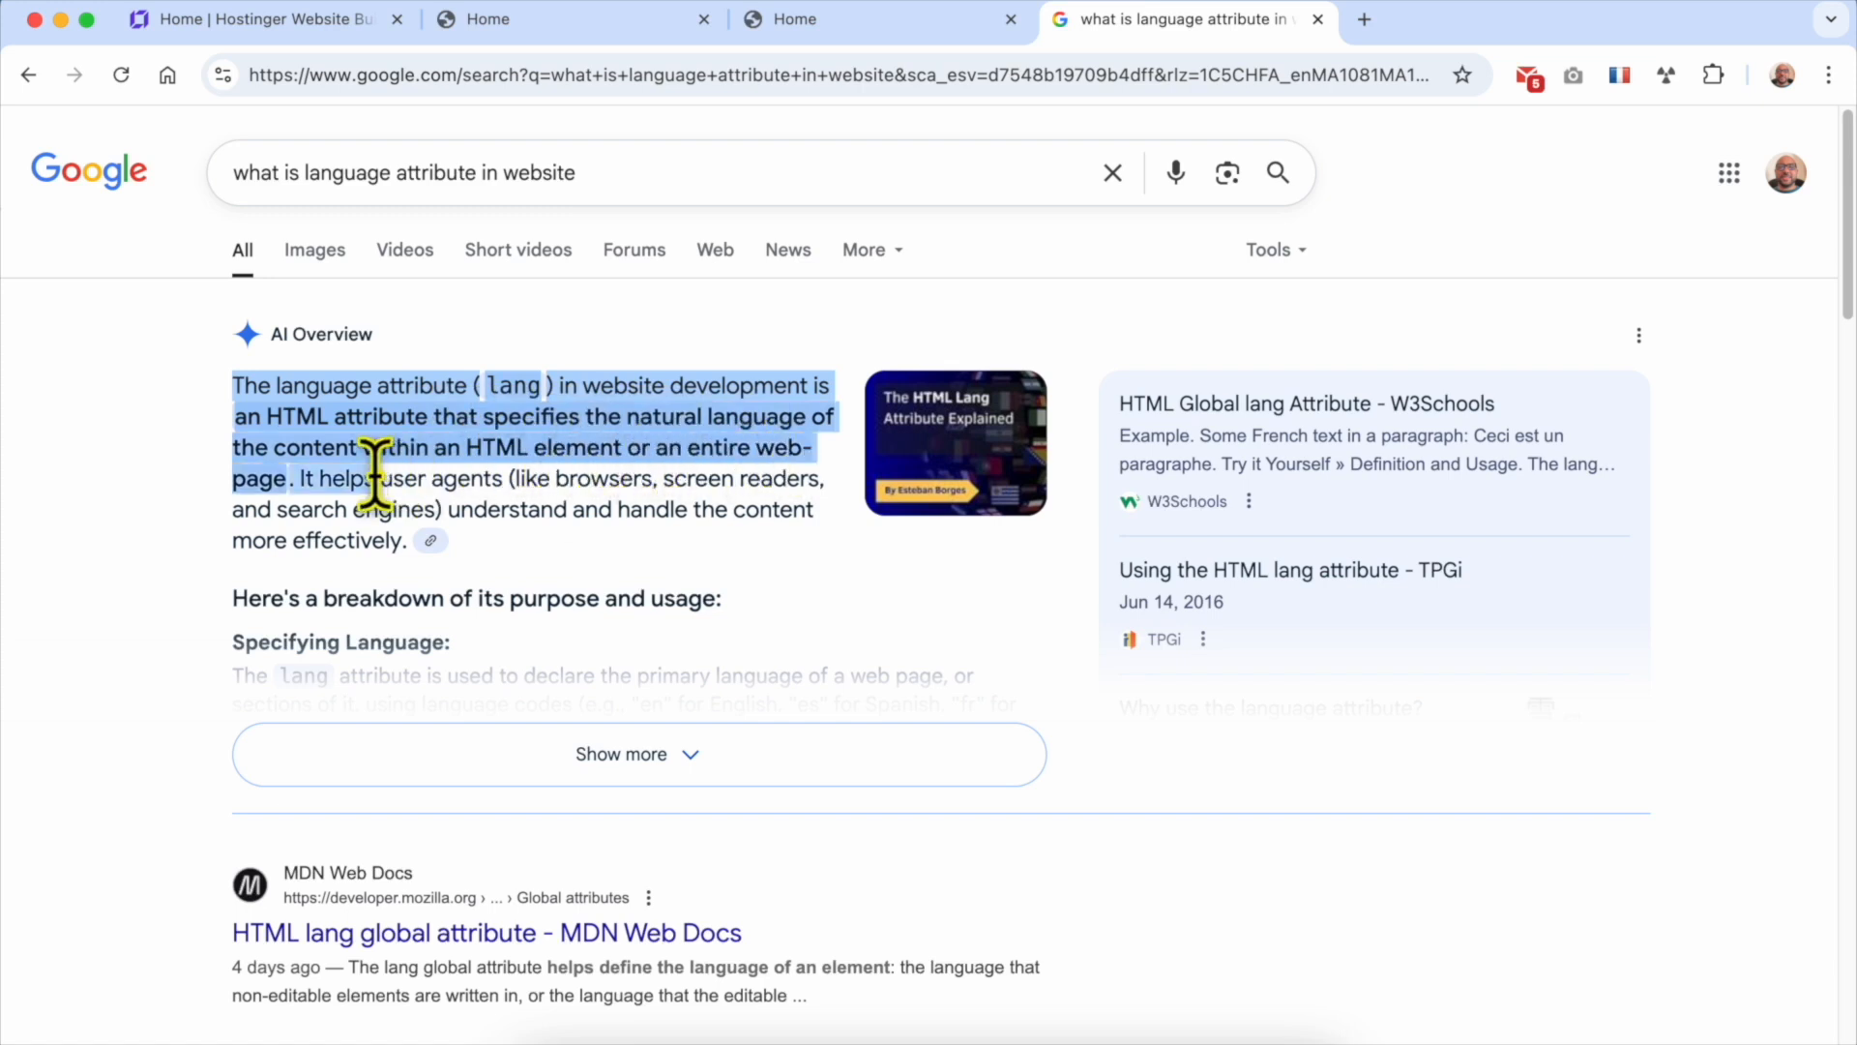
left_click_drag(235, 416, 526, 580)
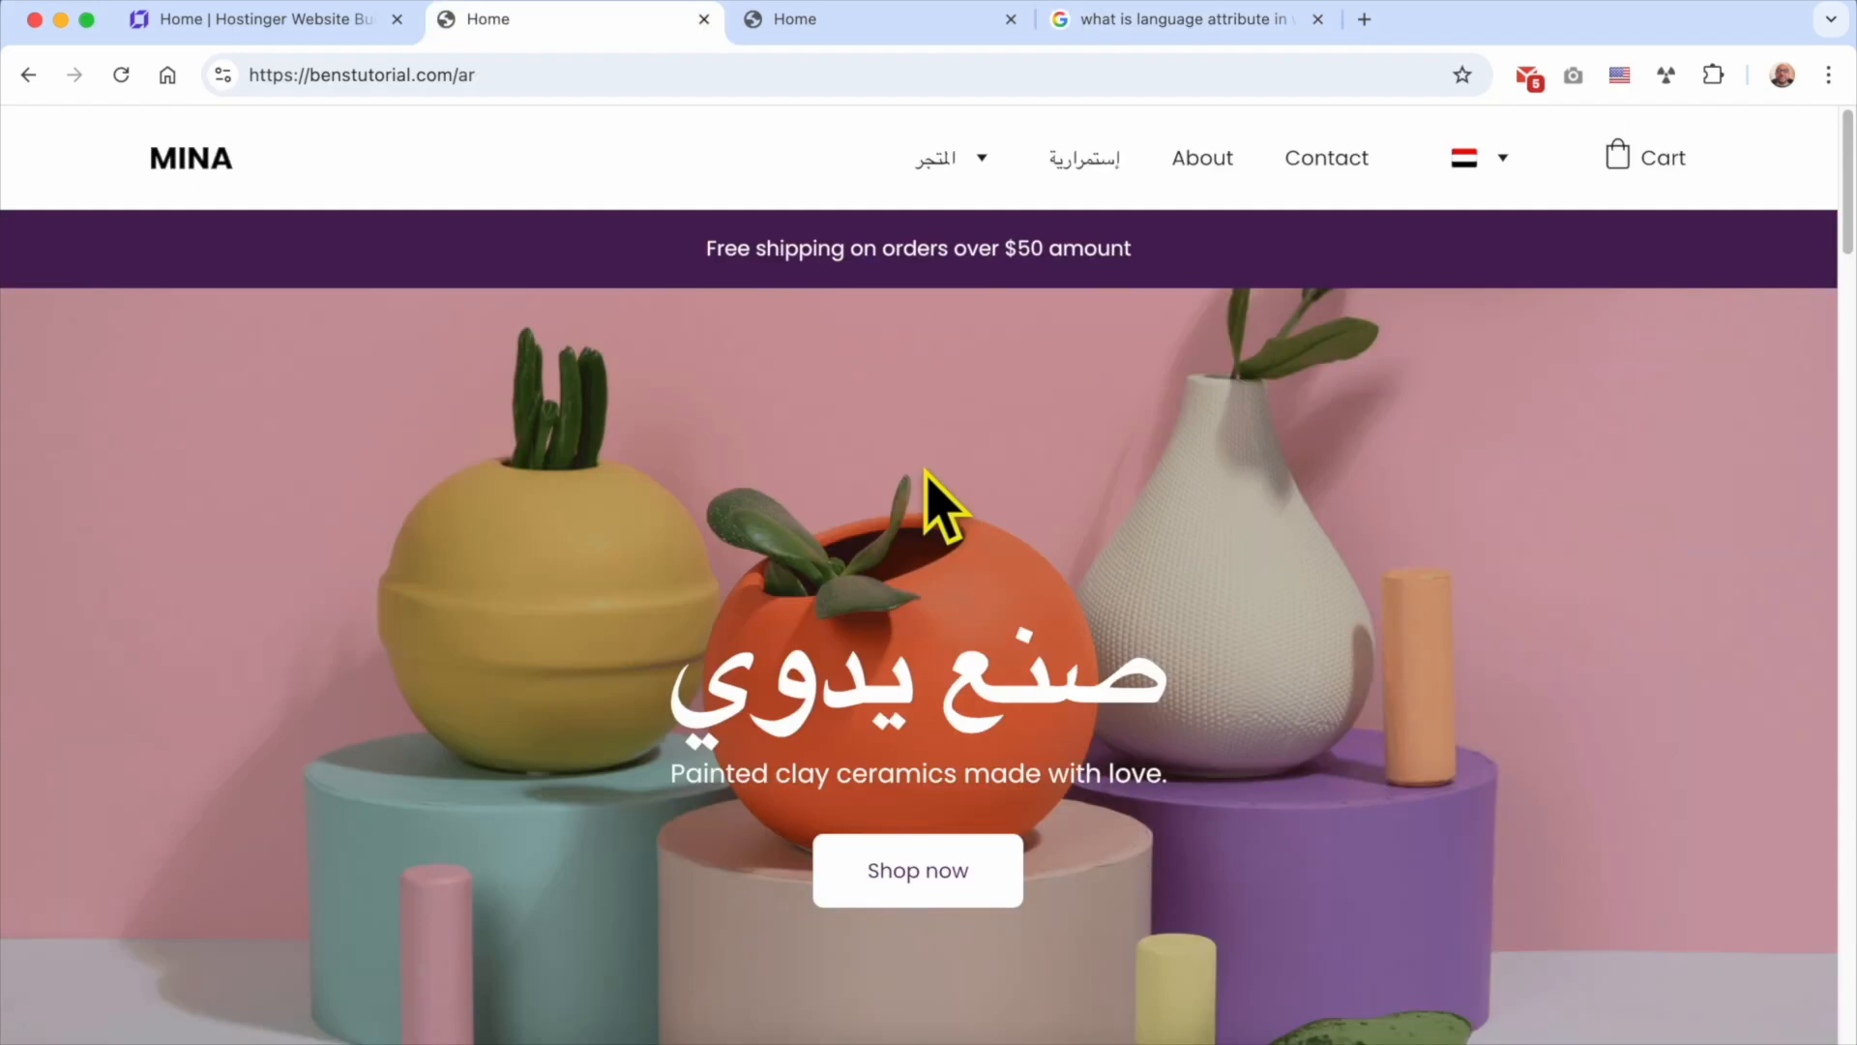
Step: Return to the Website Builder and examine which languages its language switcher offers for editing
left_click(335, 37)
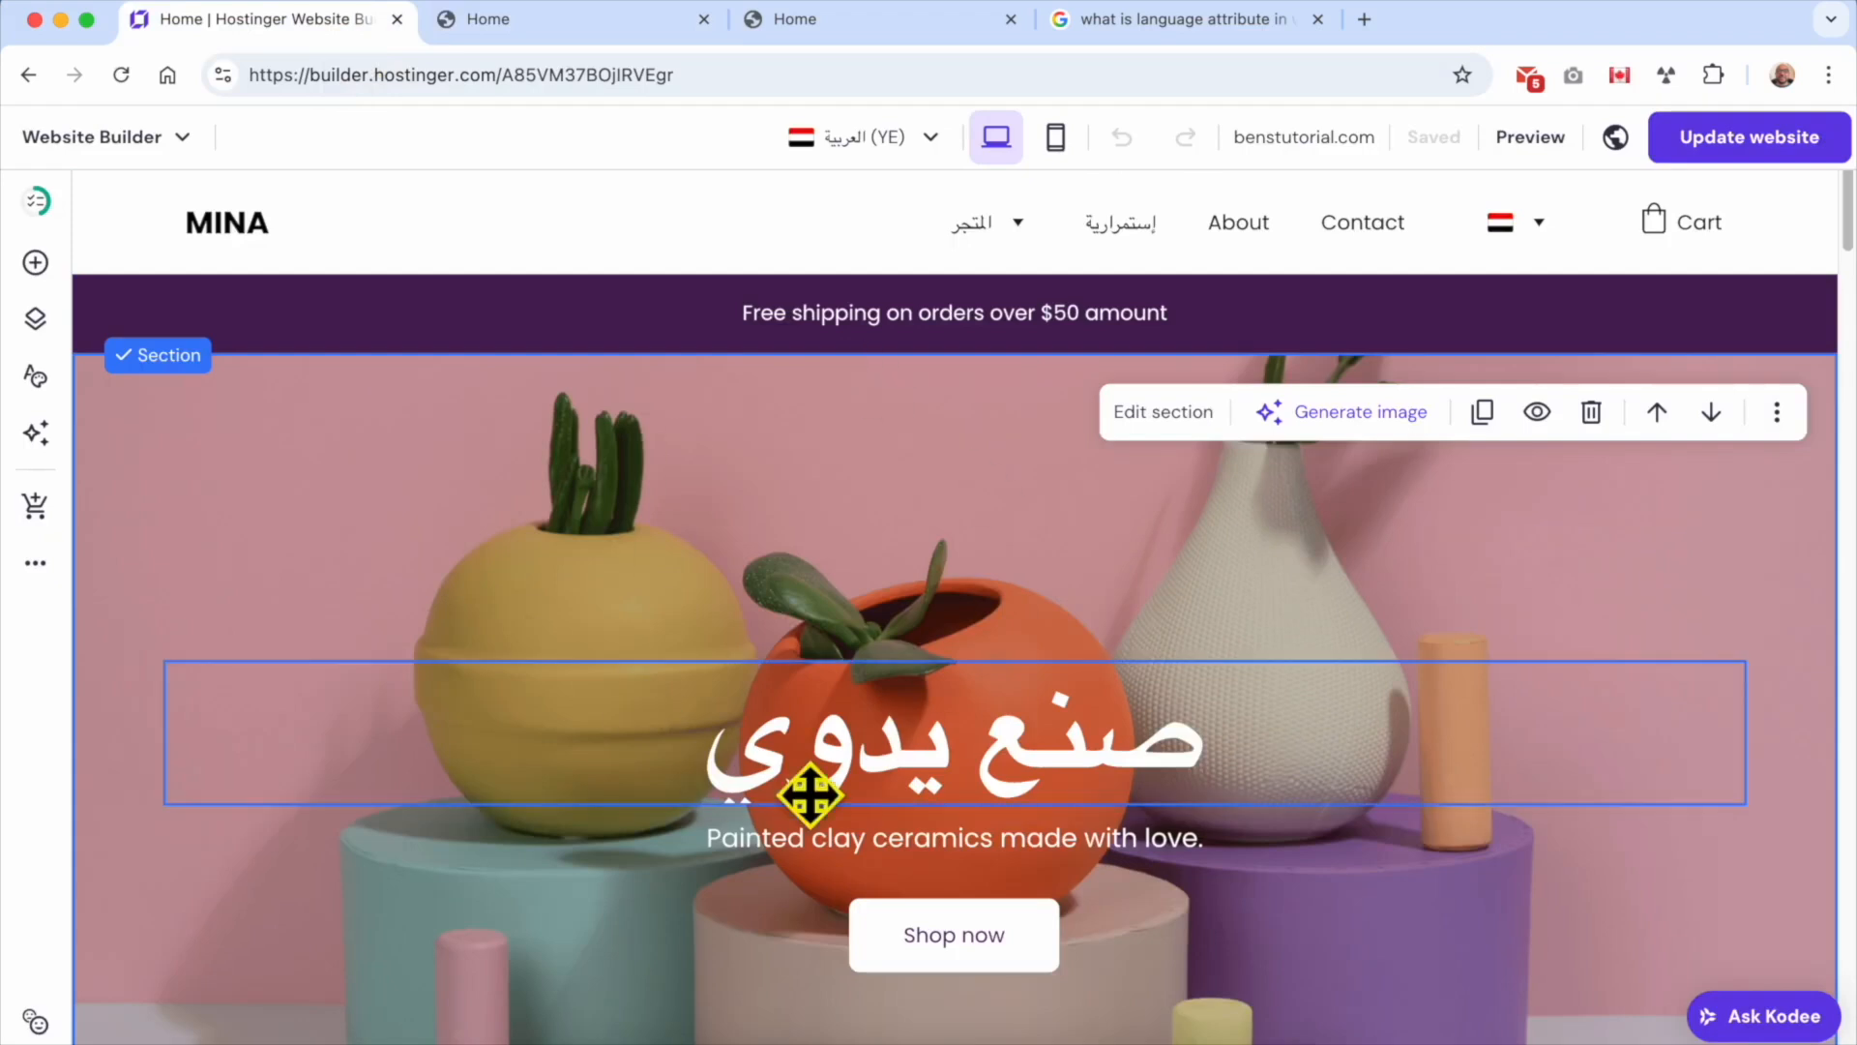
left_click(887, 137)
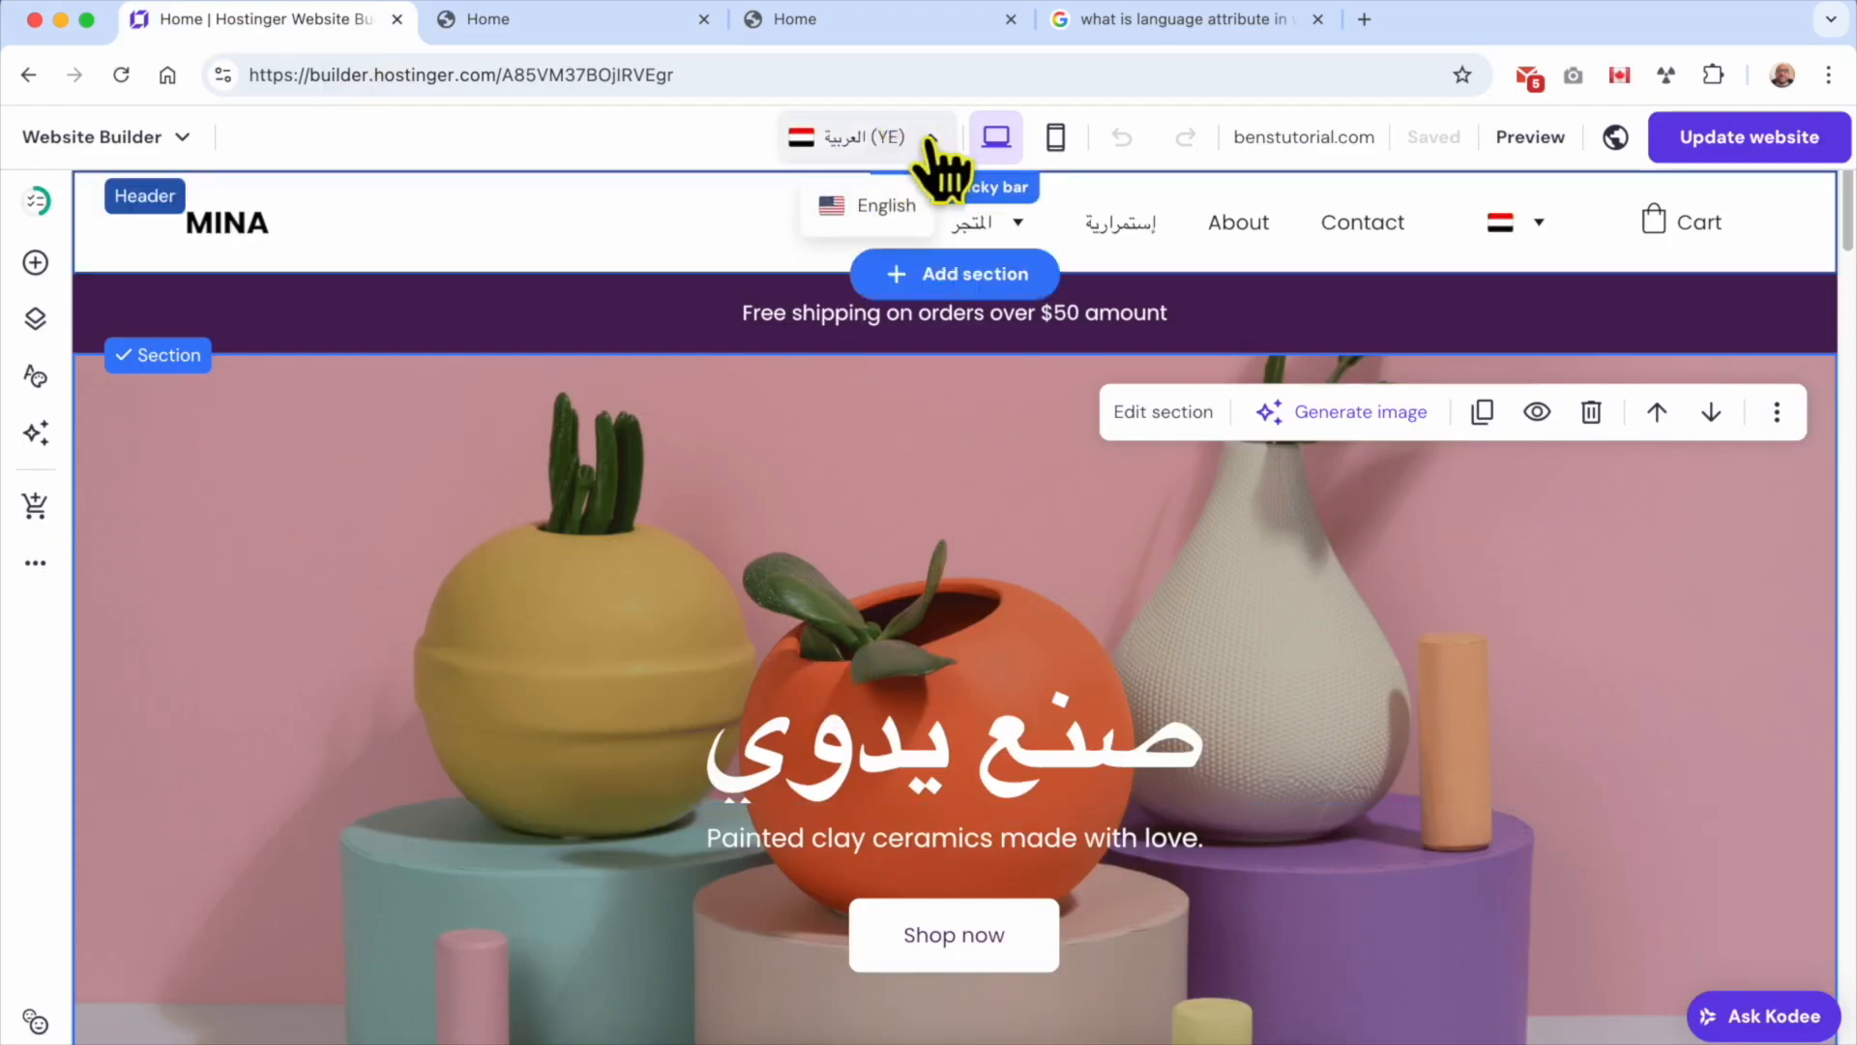
left_click(899, 136)
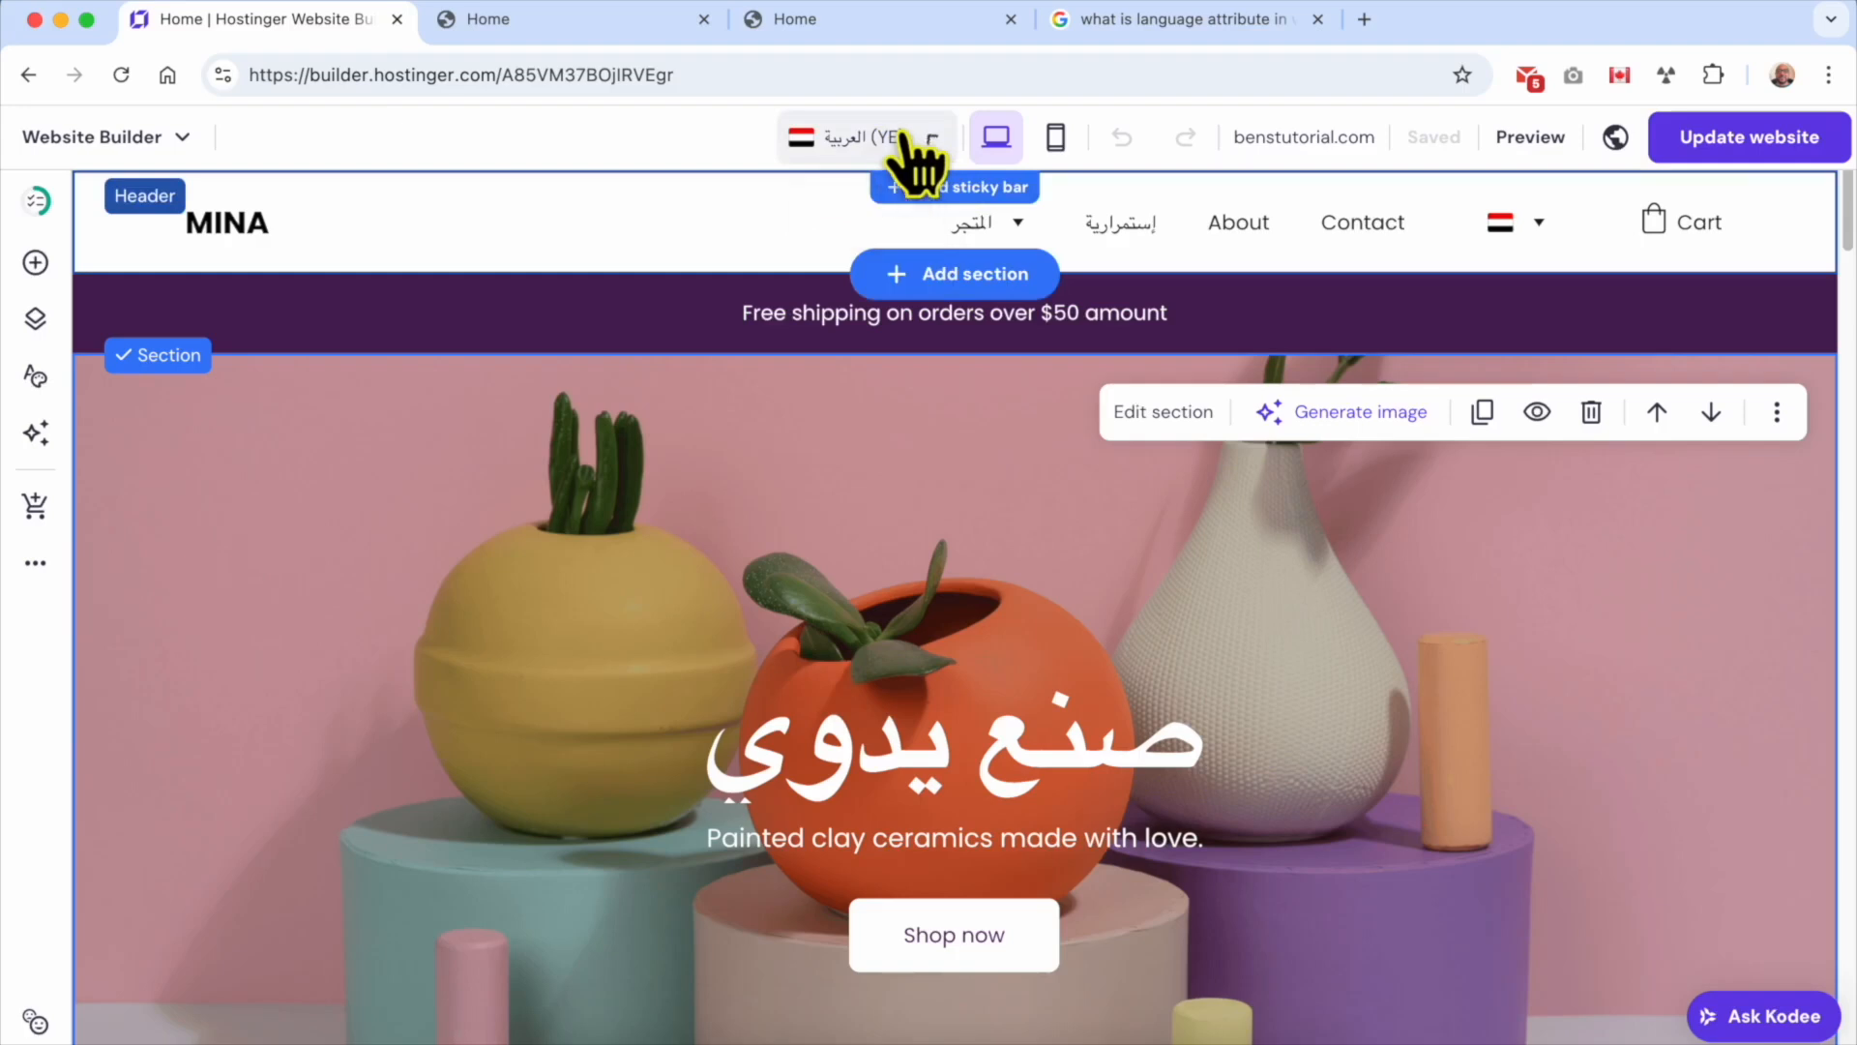
left_click(899, 135)
left_click(900, 135)
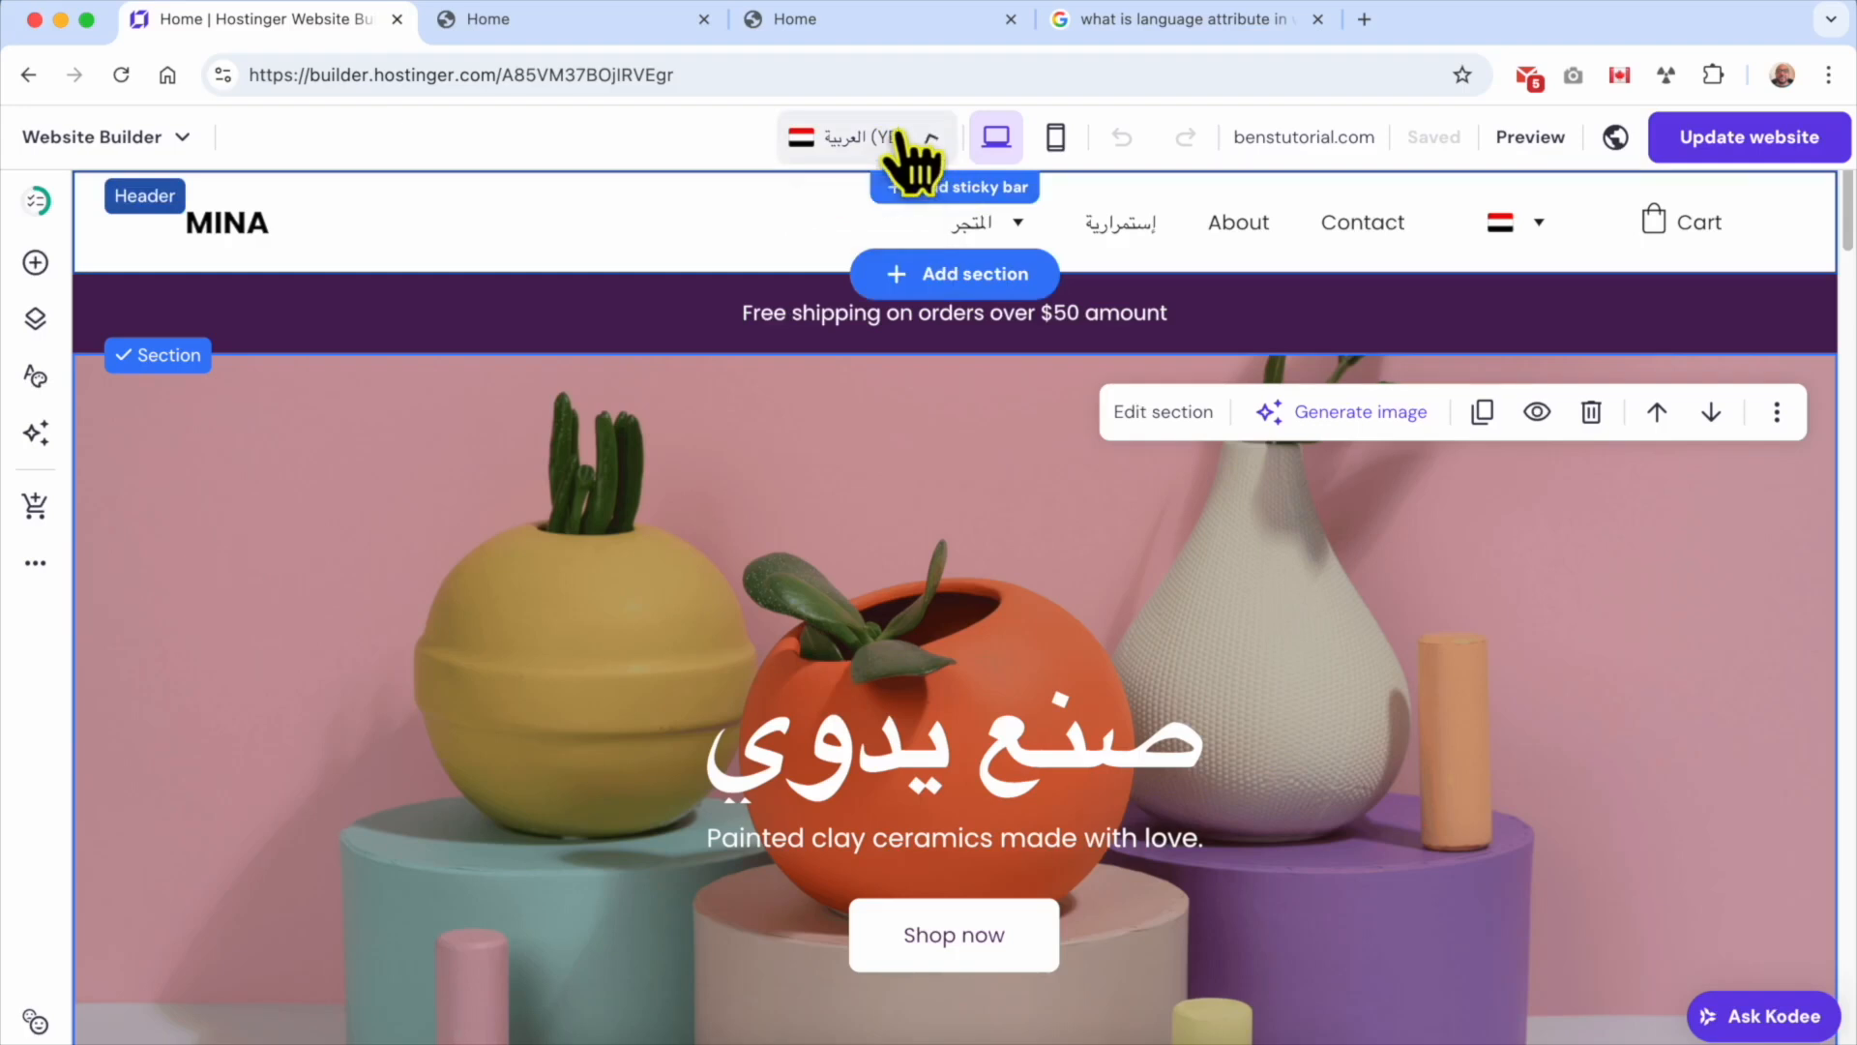
Step: In the SEO settings' website overview, set the website language of the العربية (YE) version to Arabic and save it
left_click(35, 565)
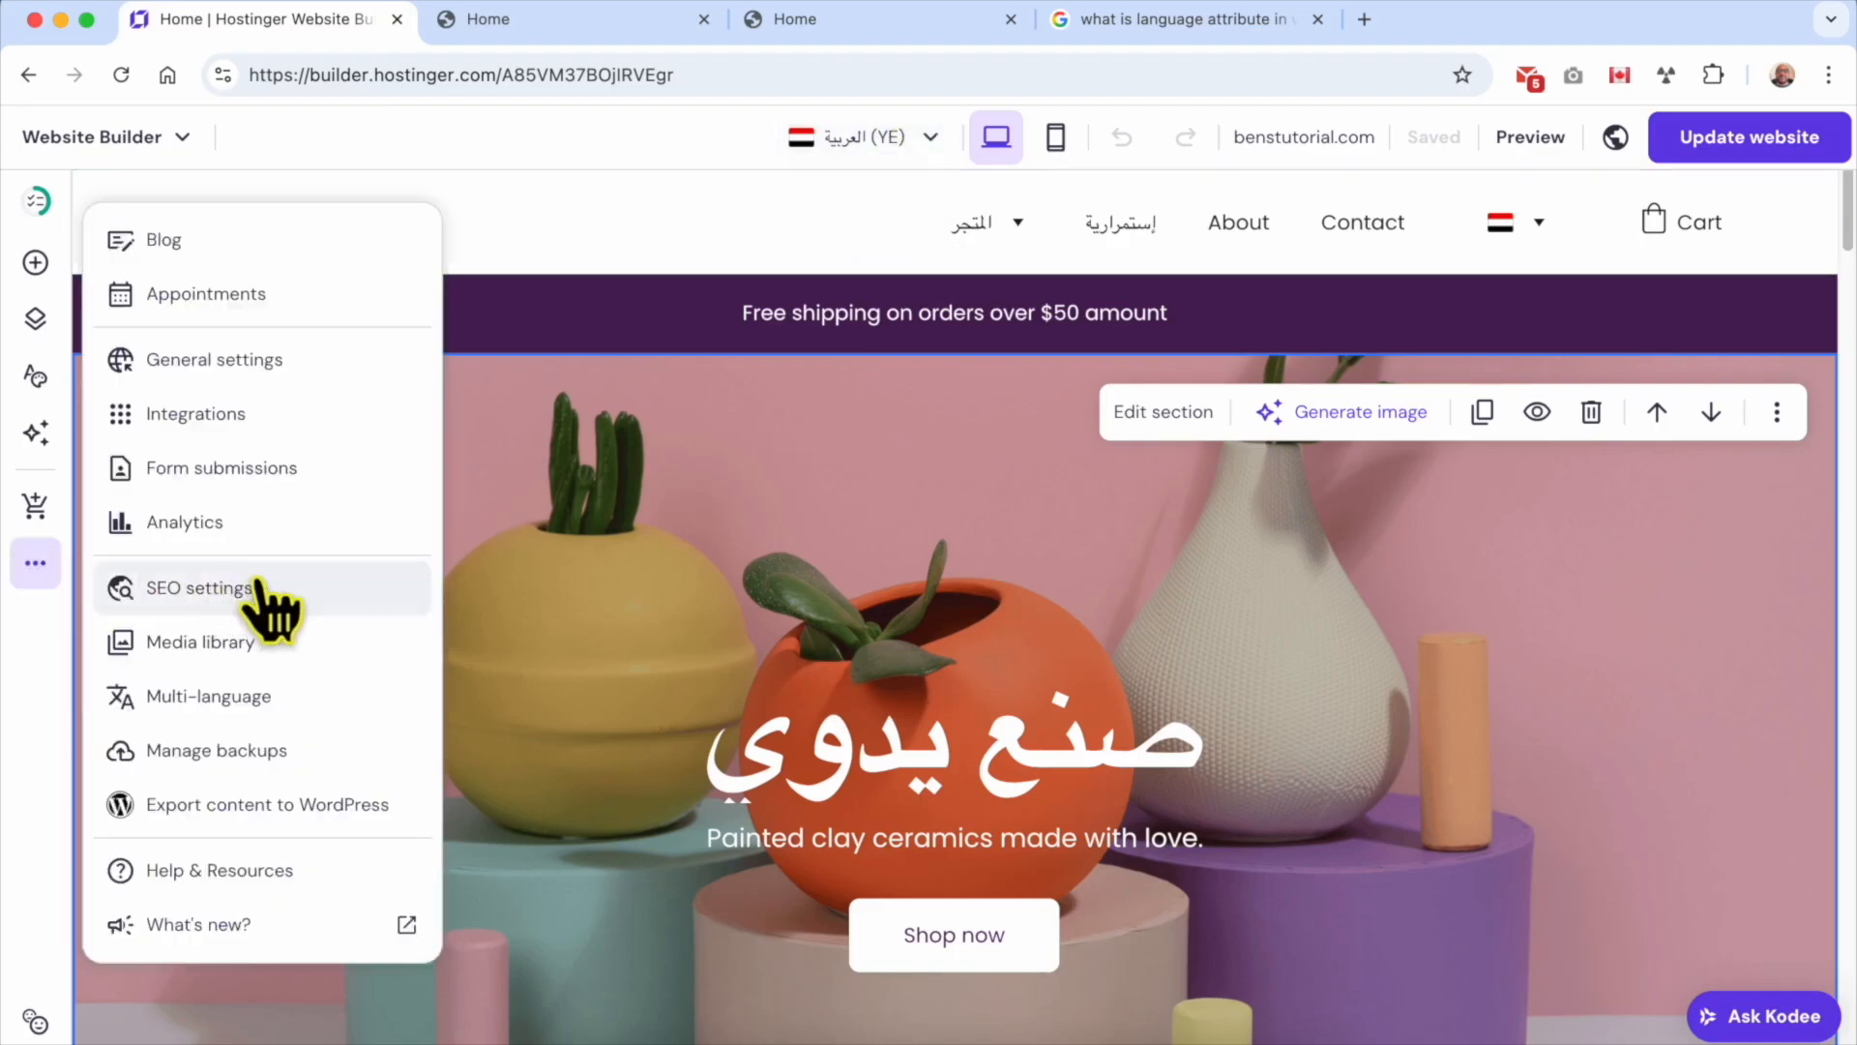
left_click(324, 592)
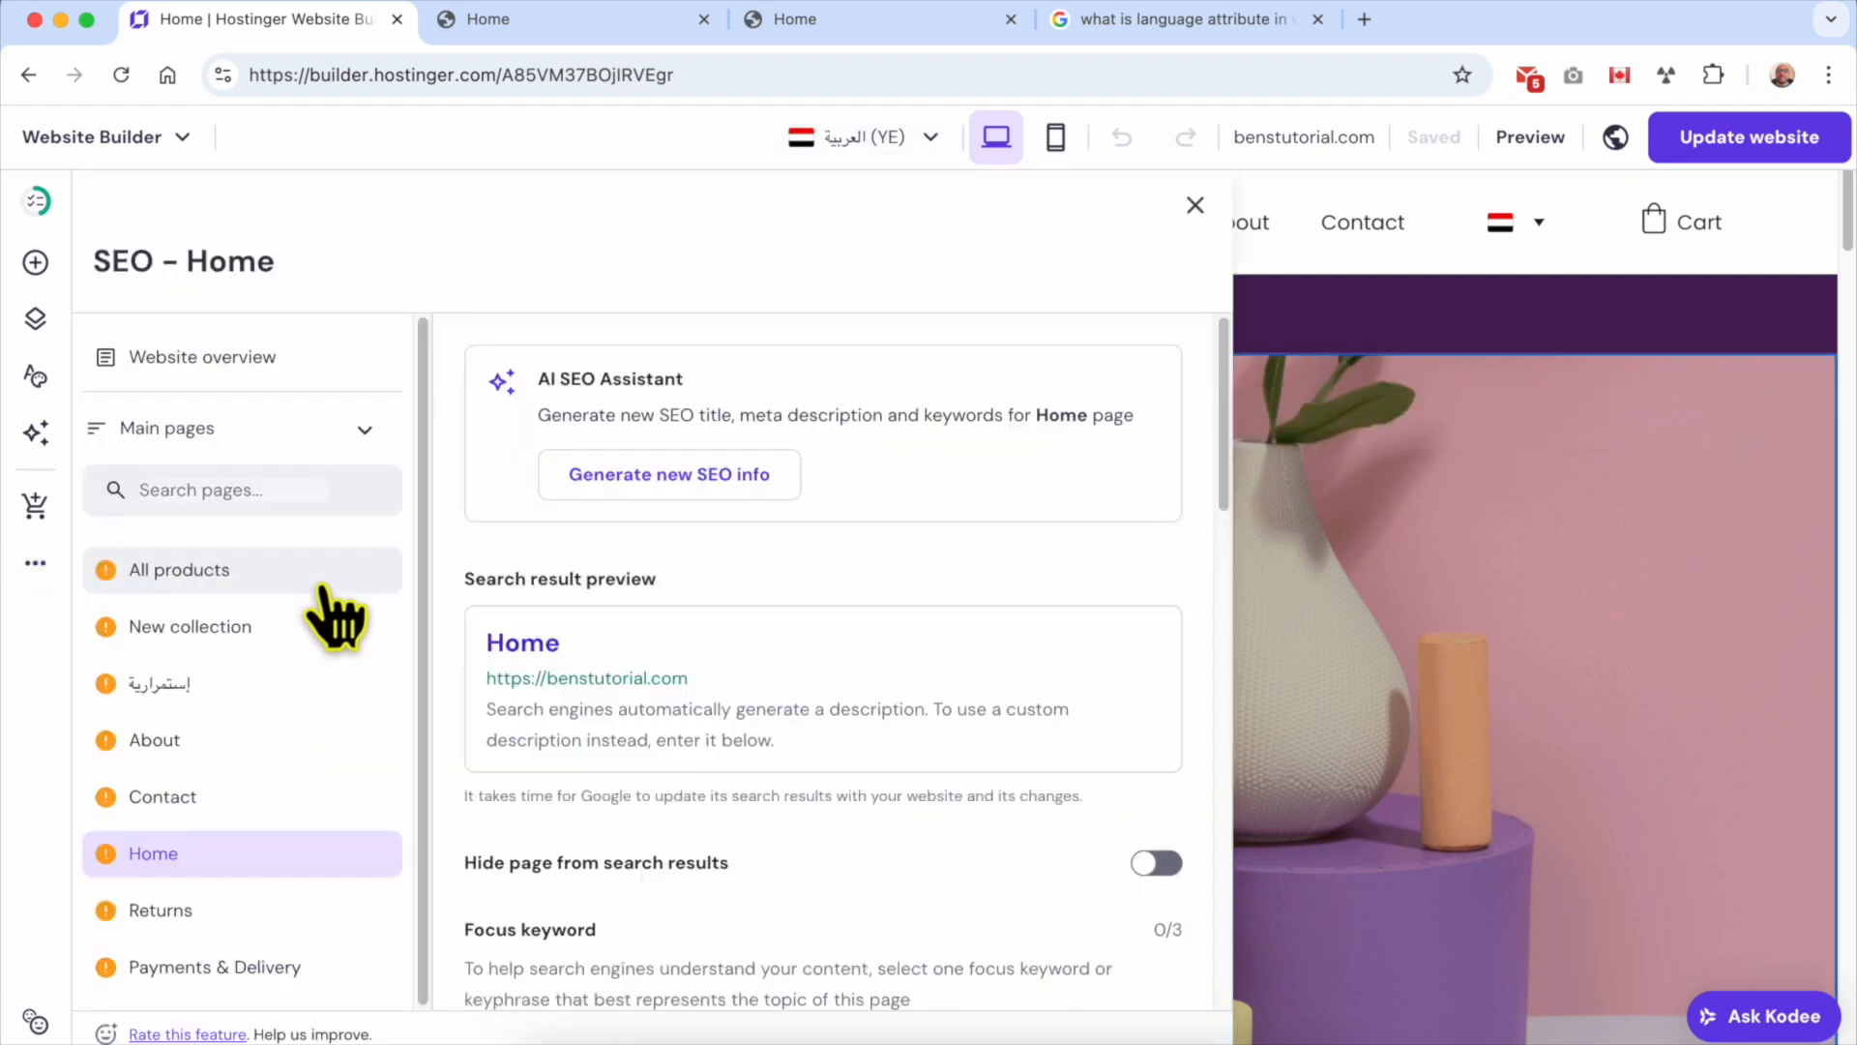
left_click(316, 360)
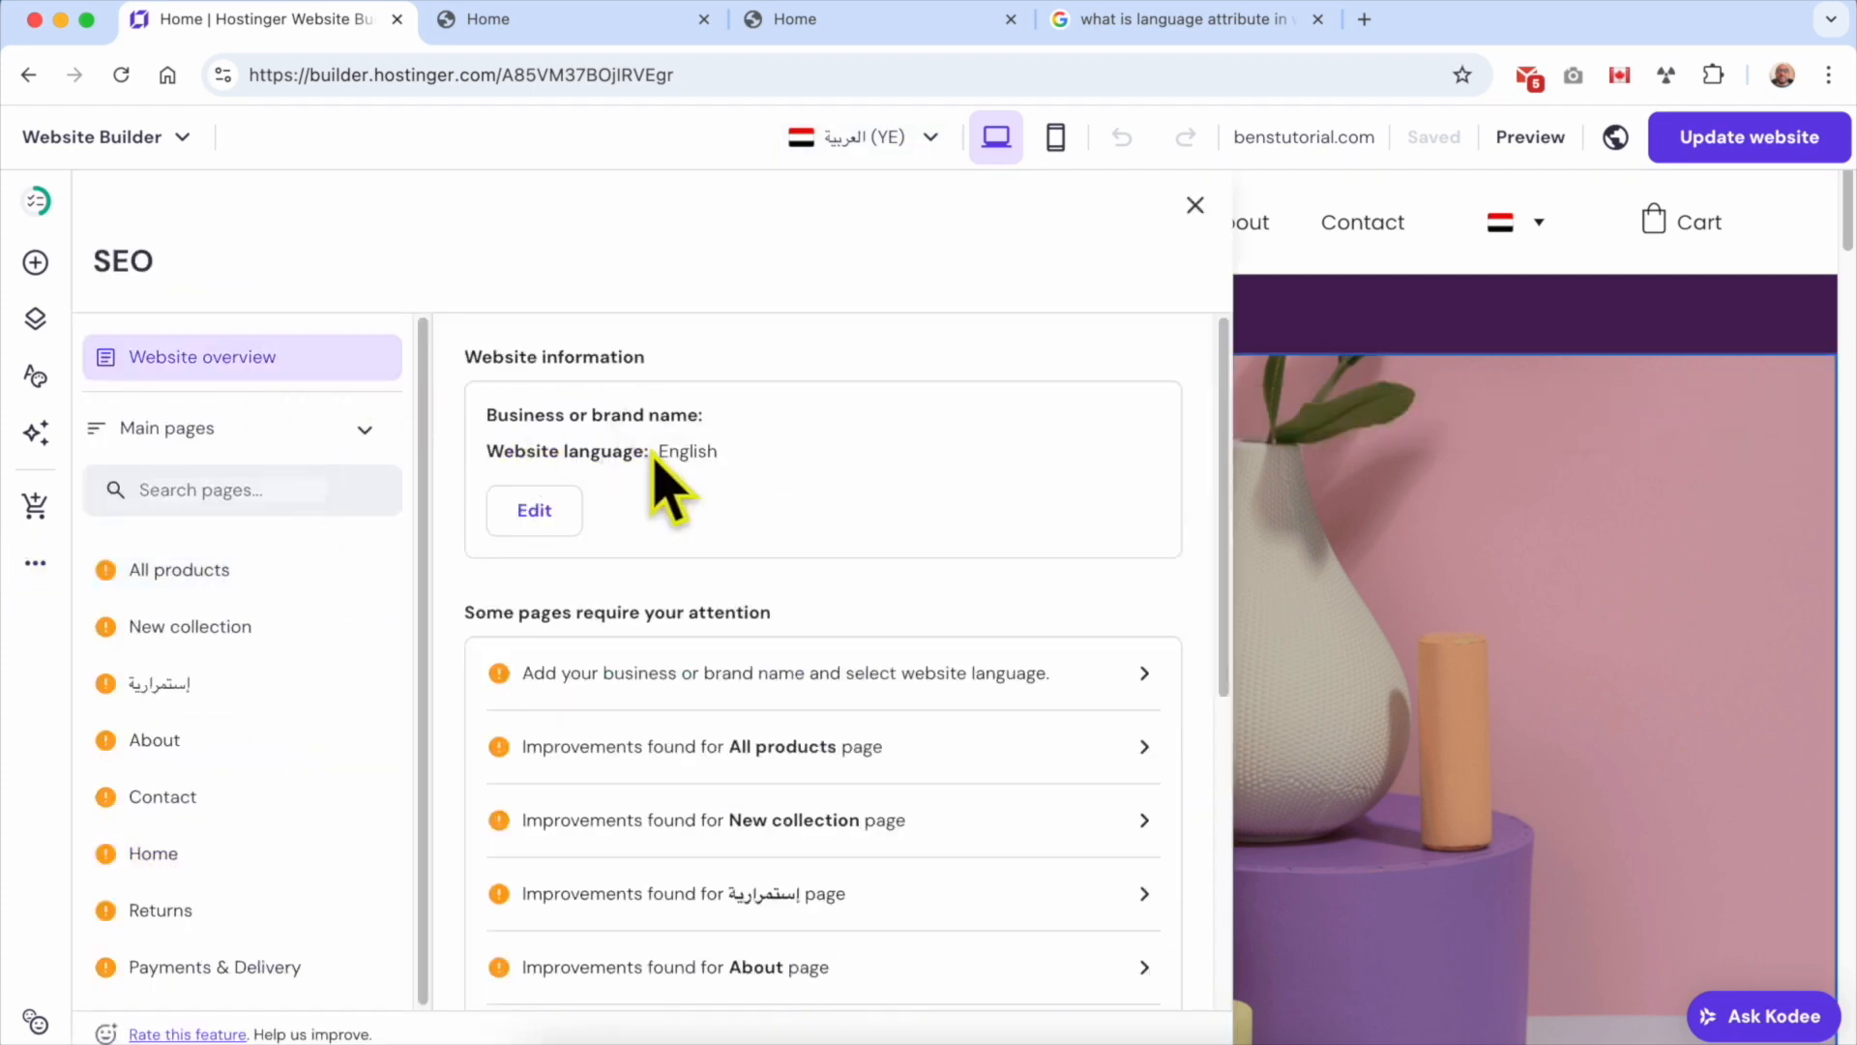
left_click(544, 517)
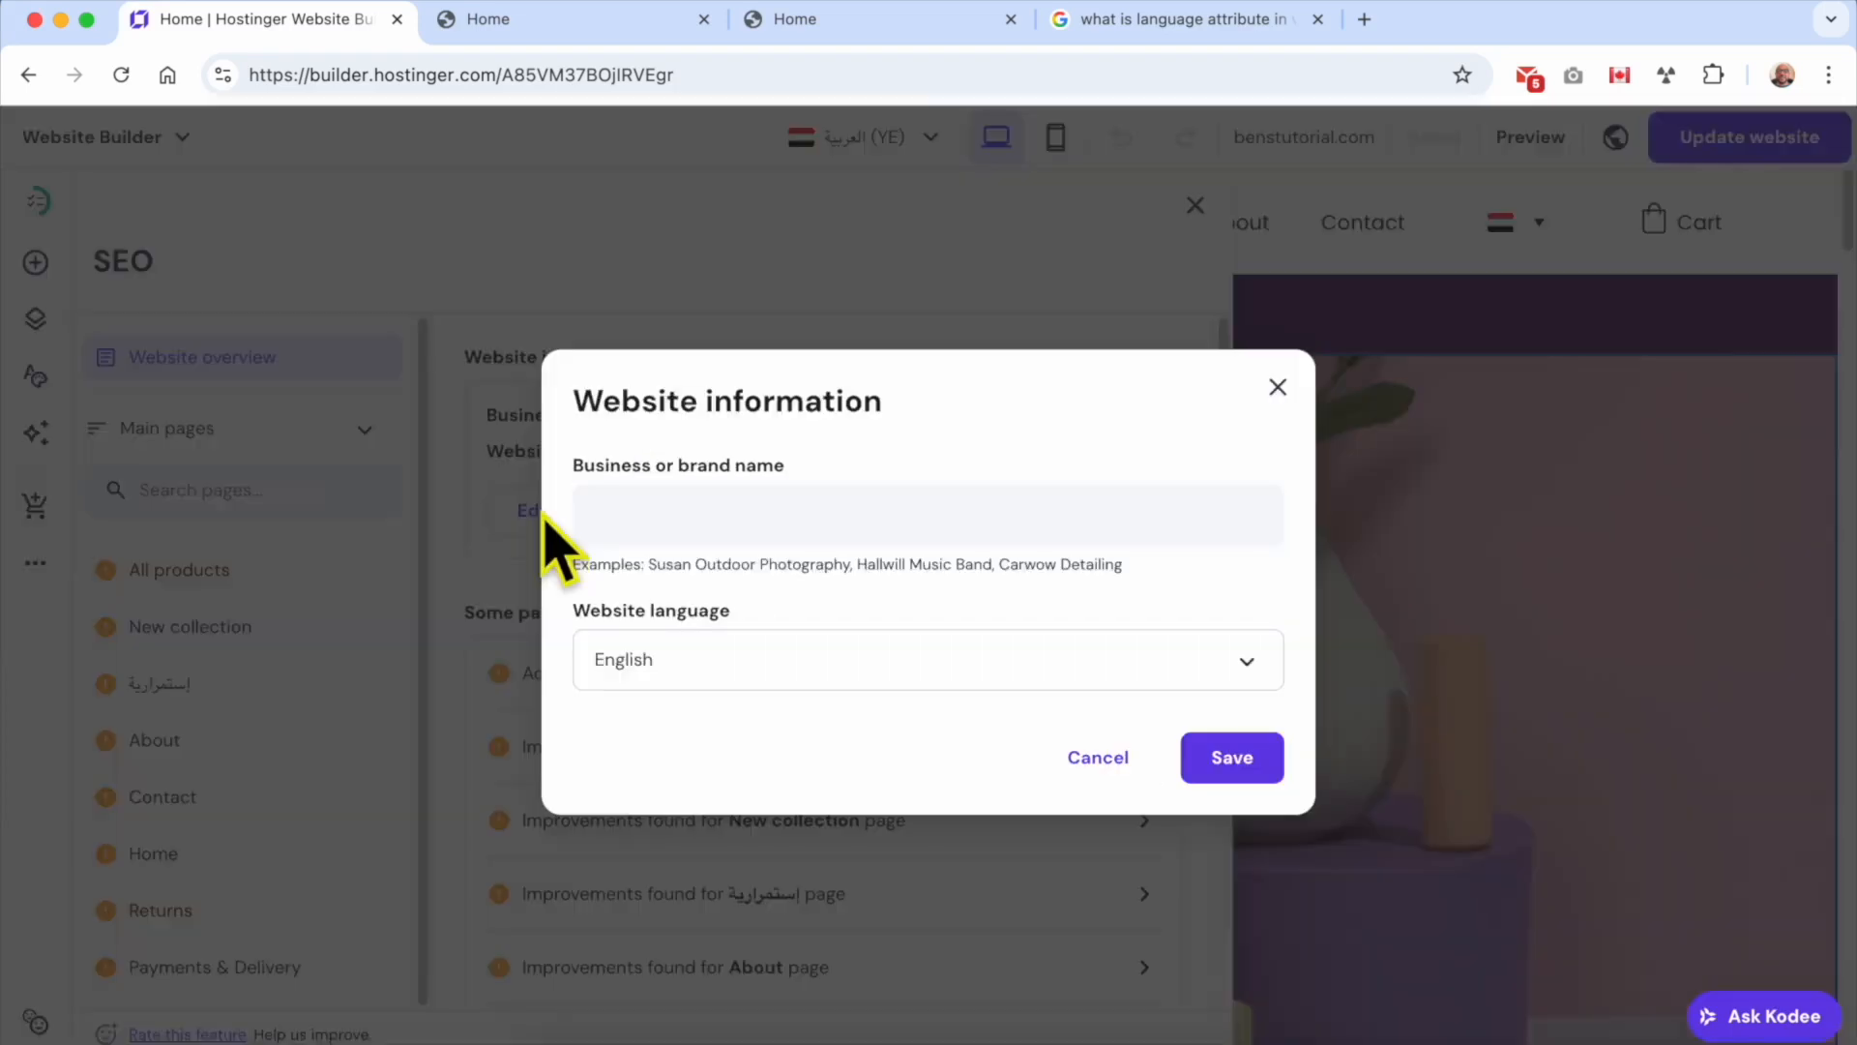
left_click(732, 655)
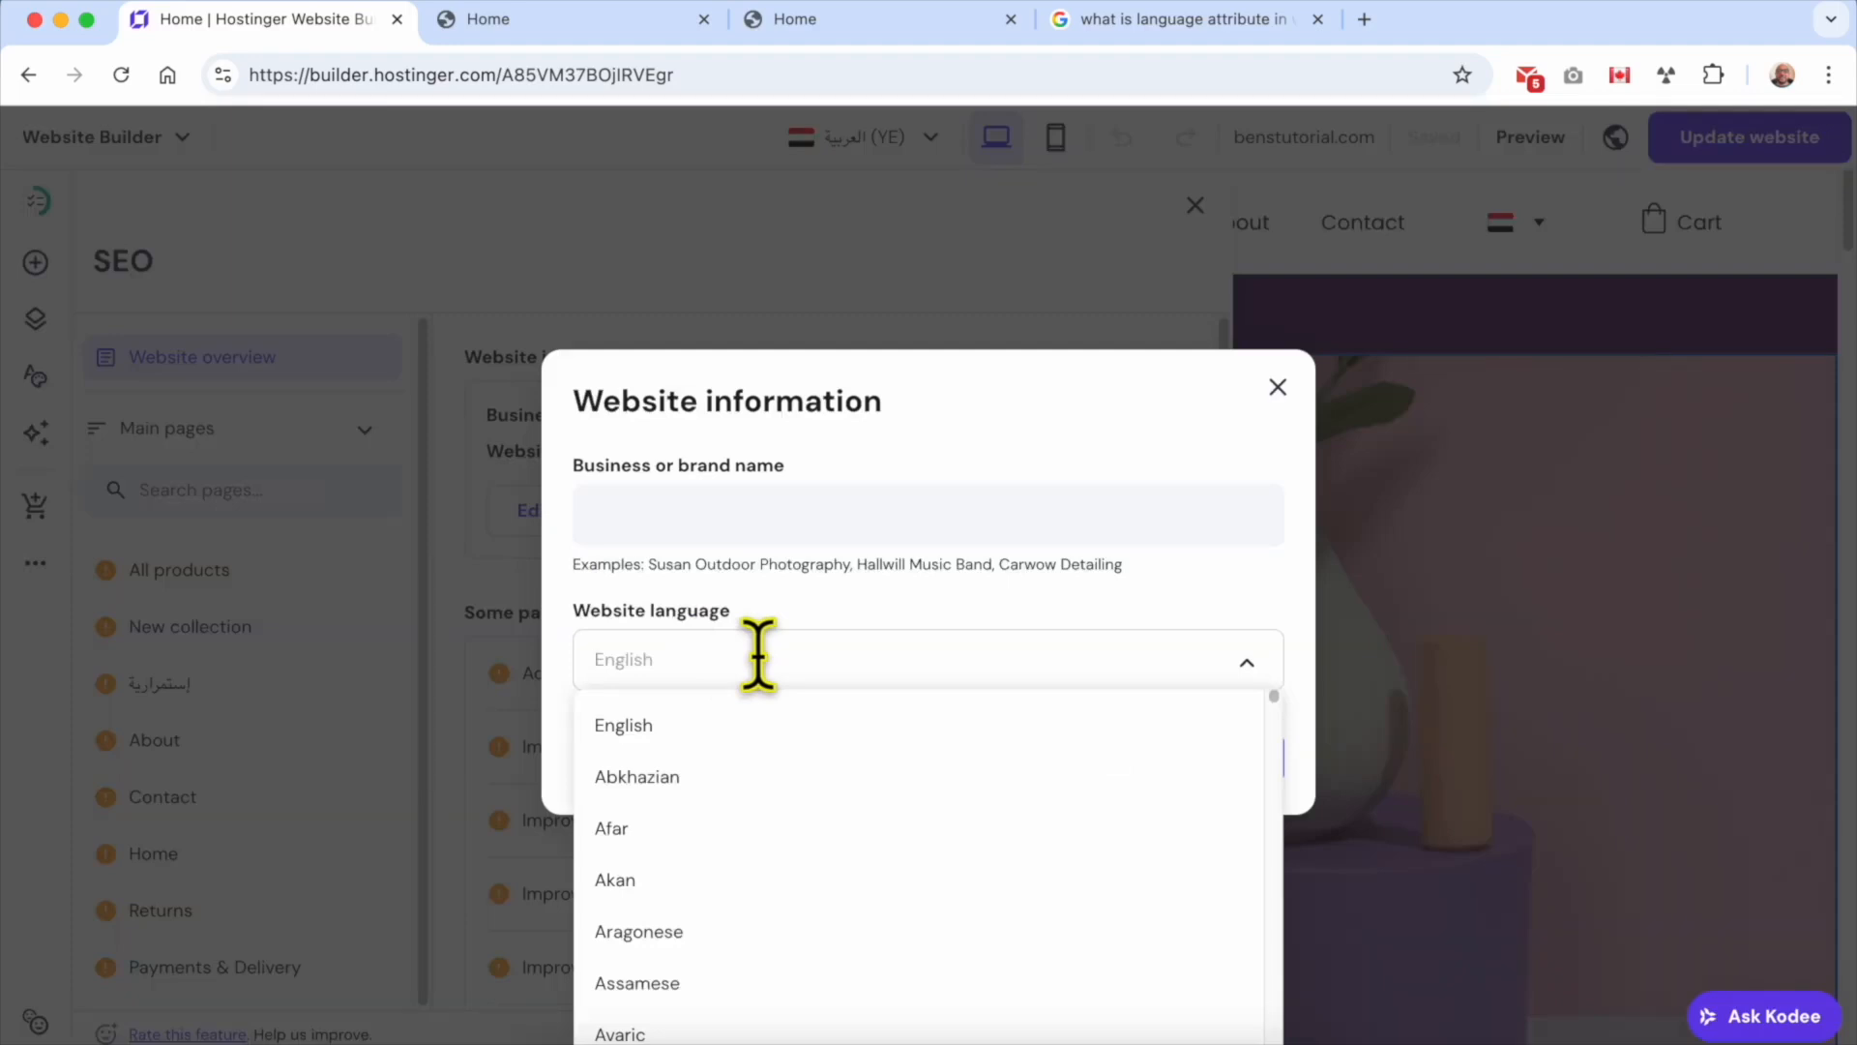
type("arabic")
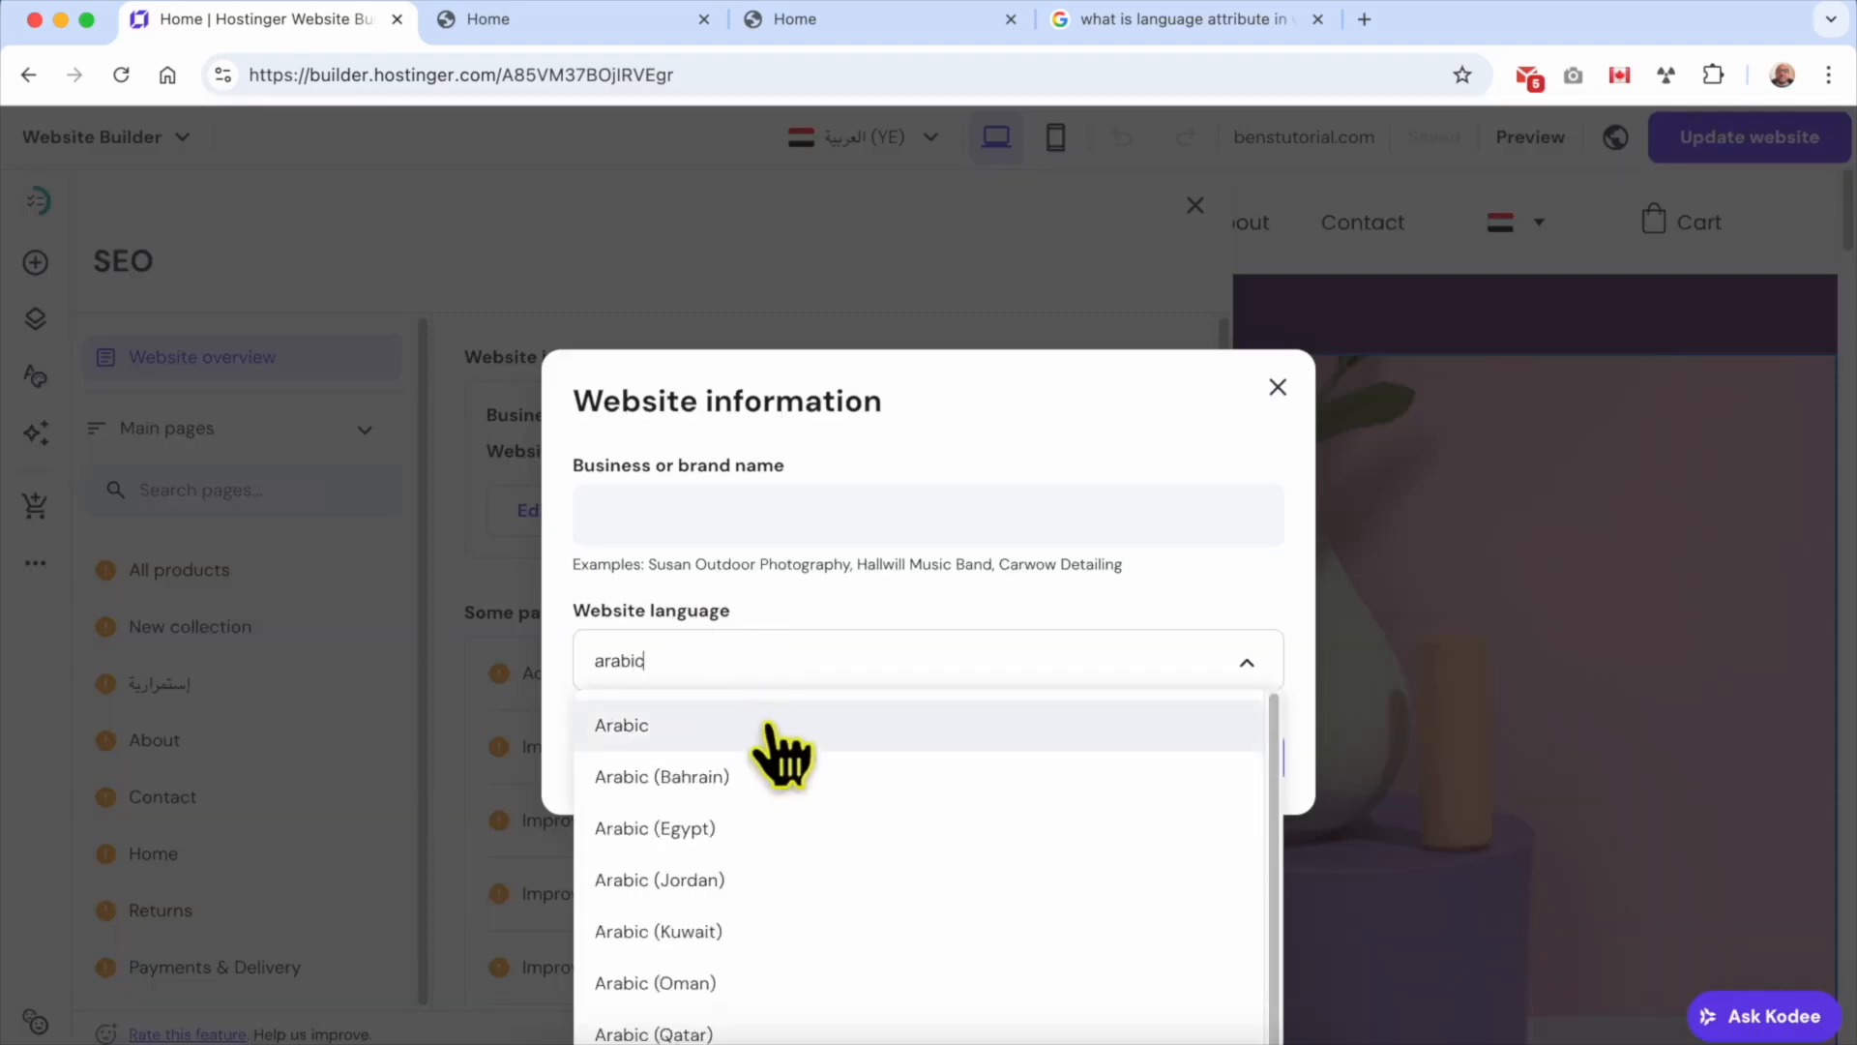
left_click(780, 735)
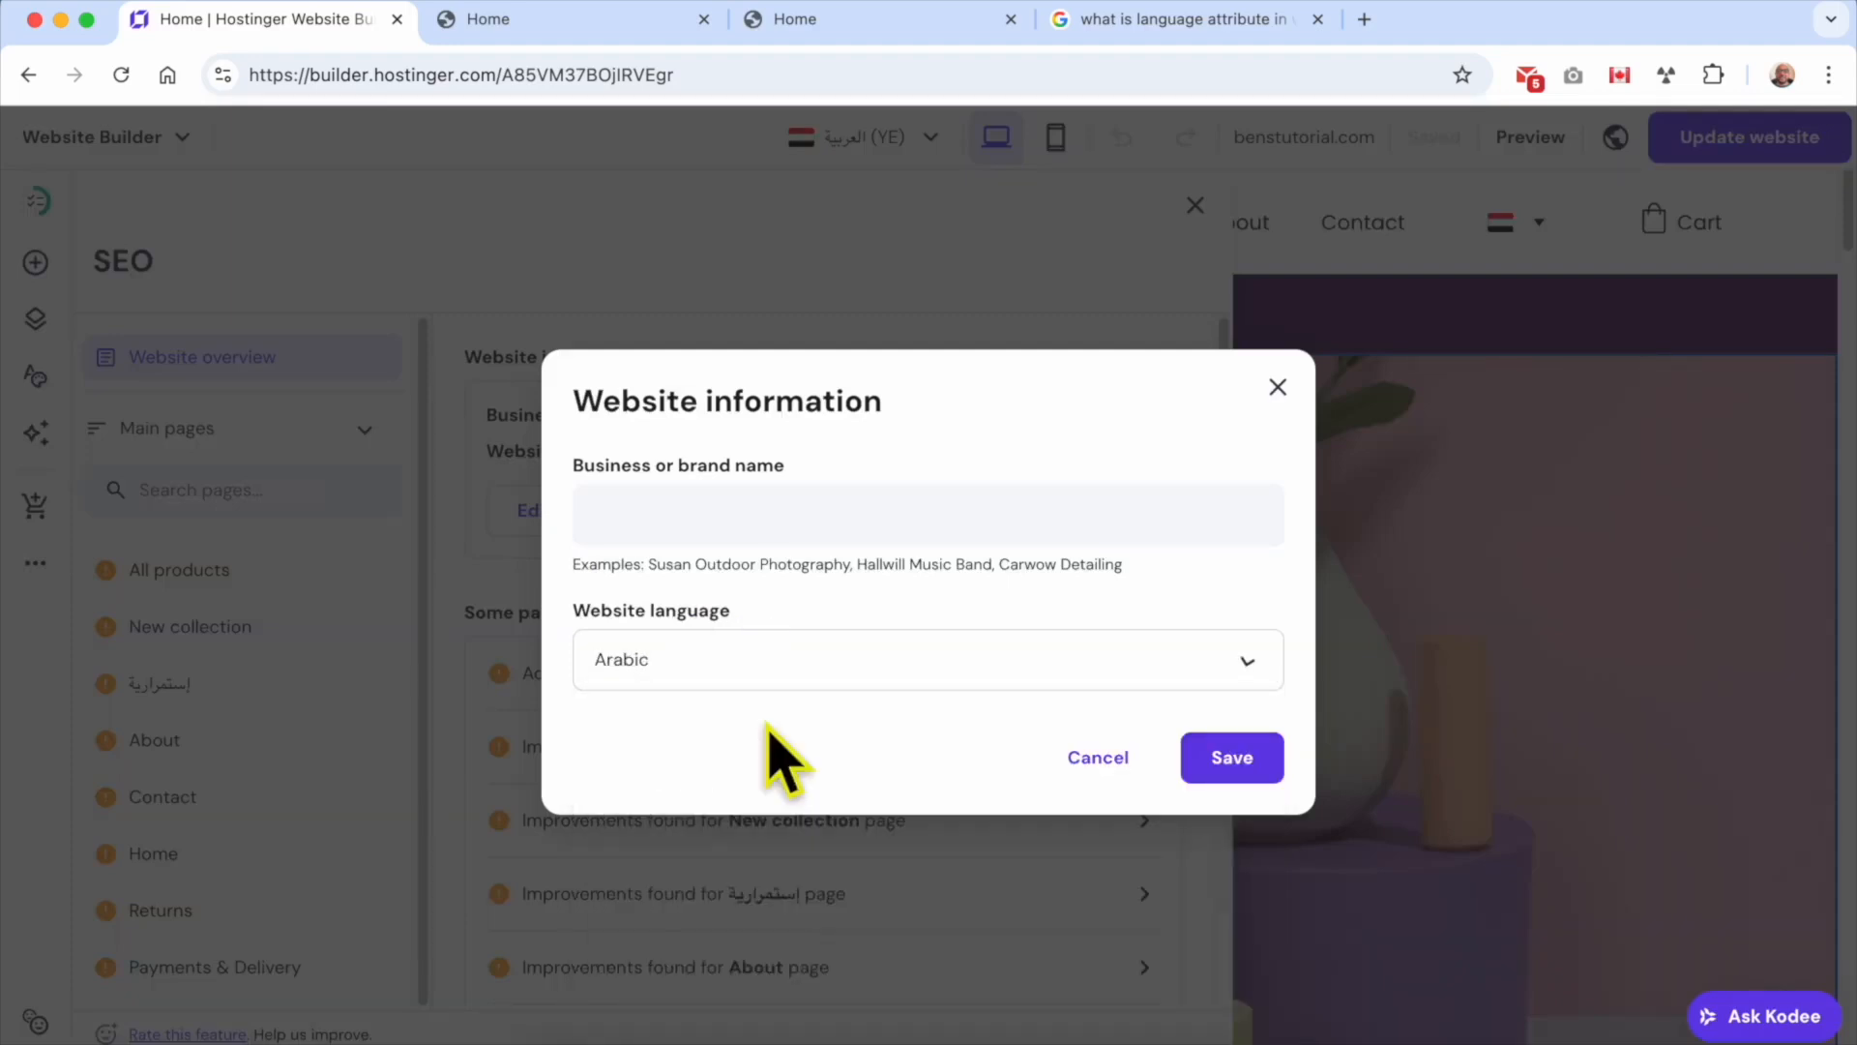
left_click(1231, 759)
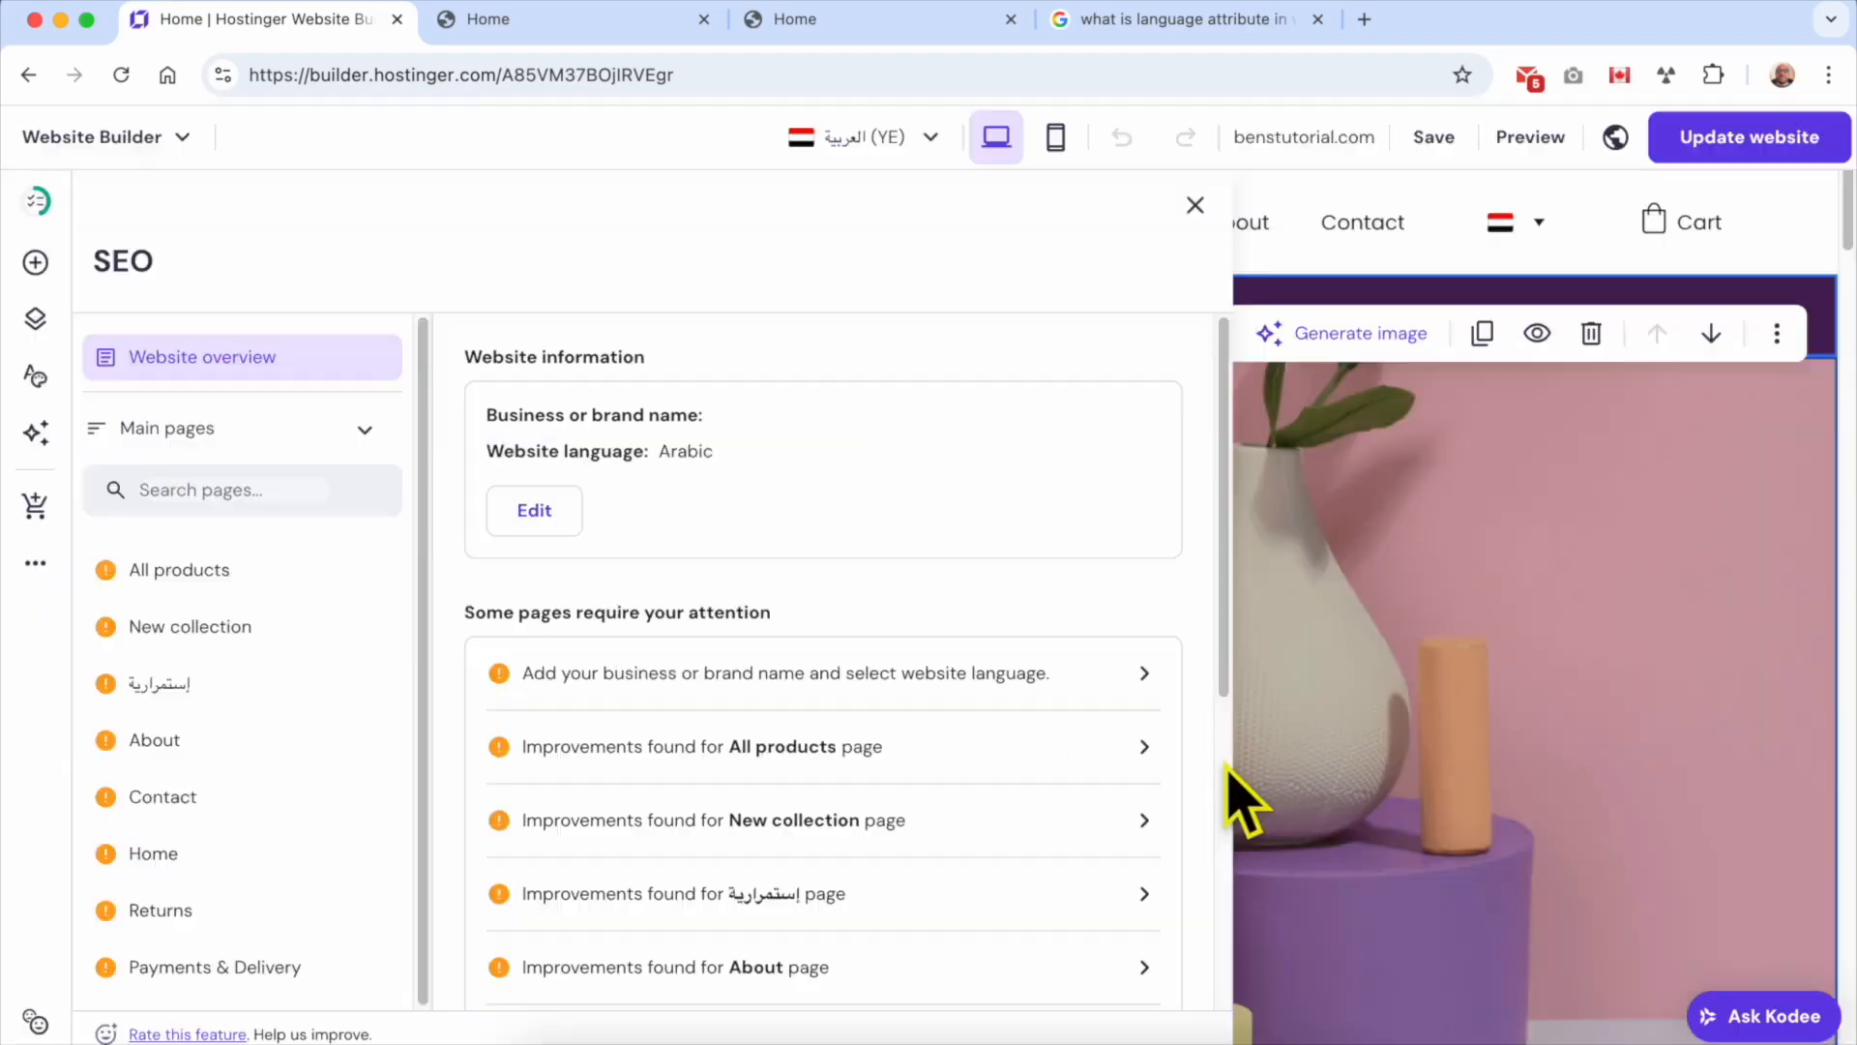
left_click(1522, 484)
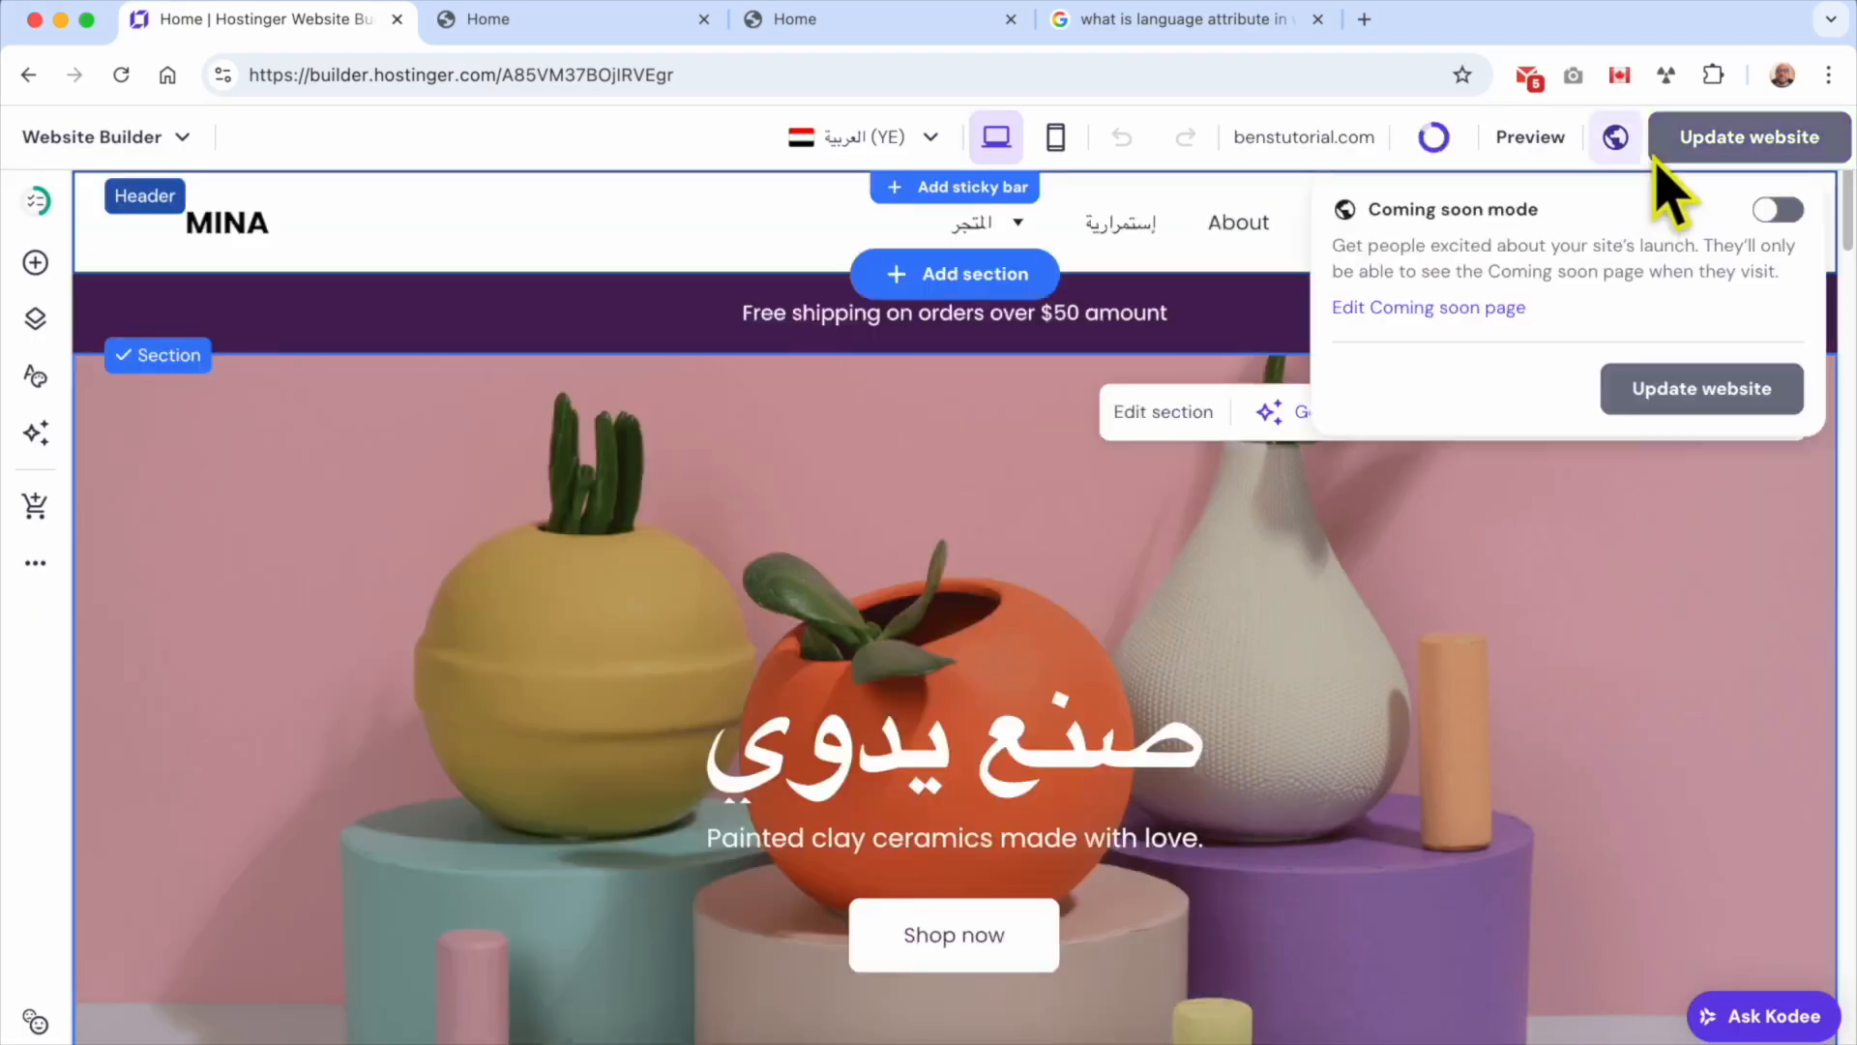
Step: Publish the website update and view the live site in its English (US) version
left_click(1752, 145)
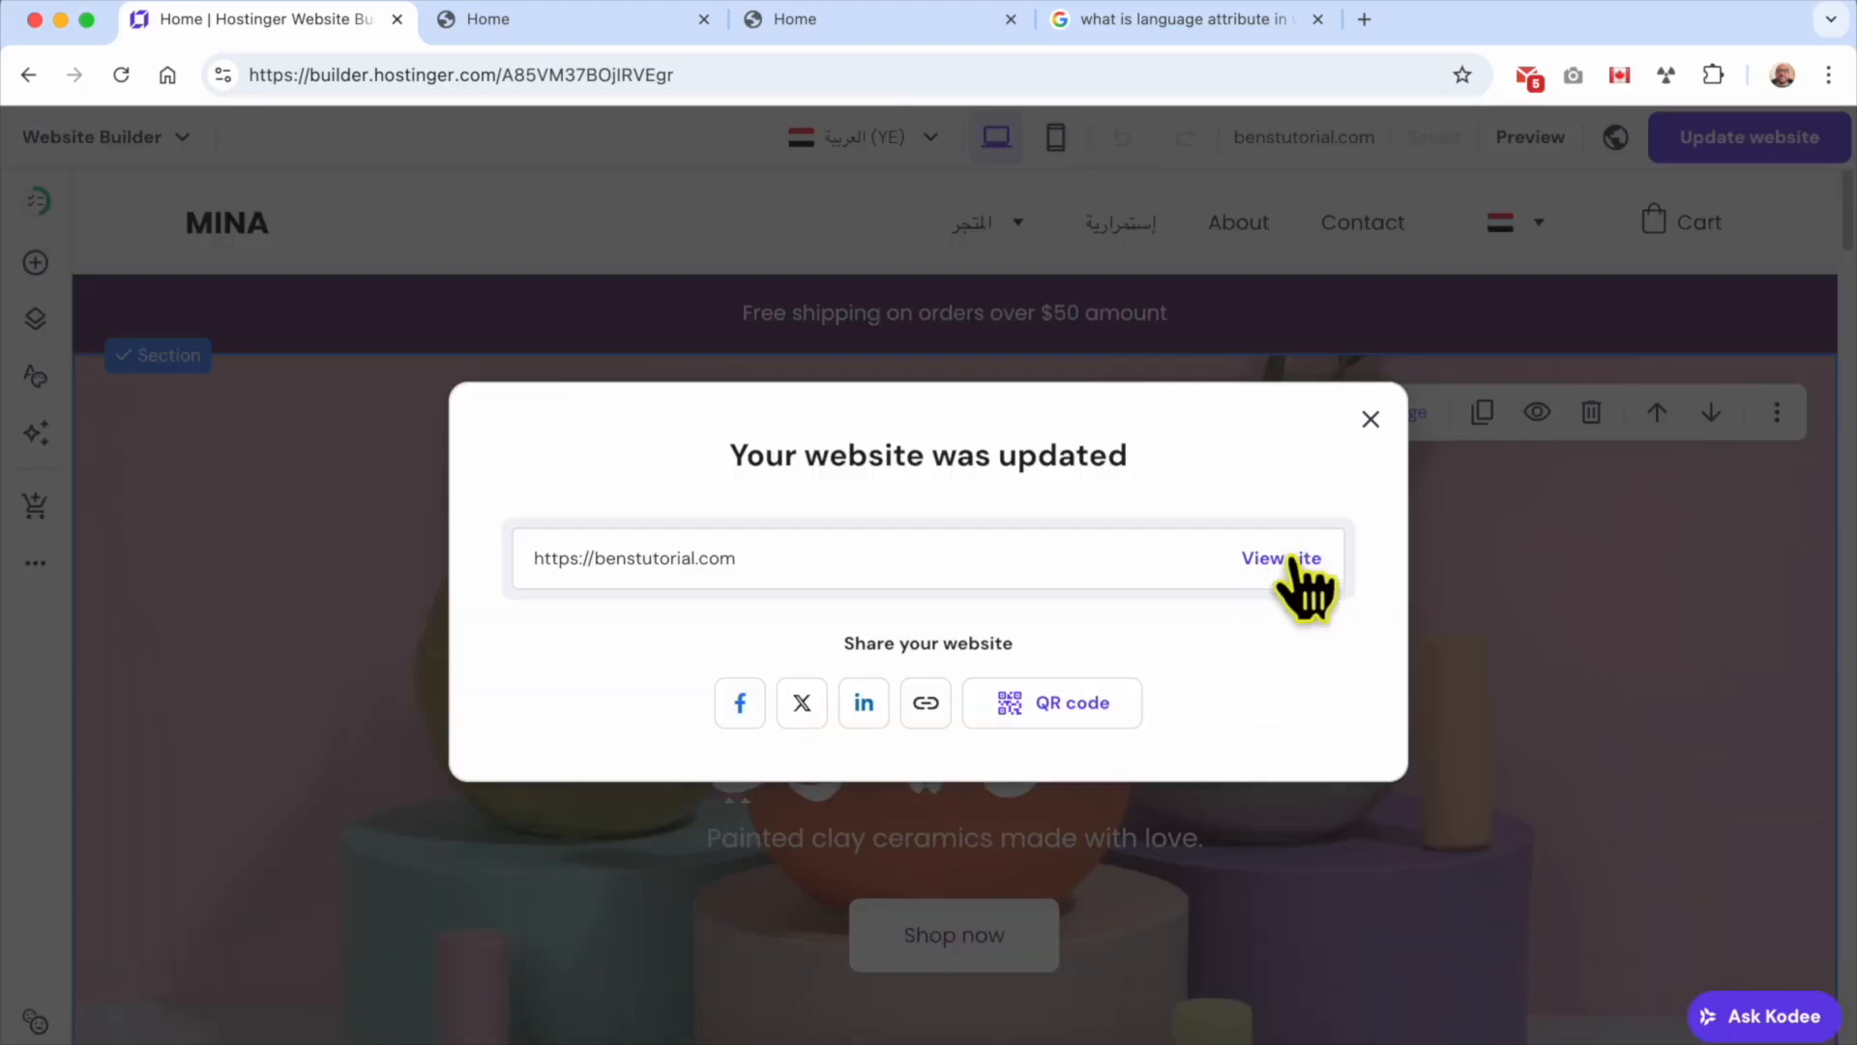
left_click(1287, 559)
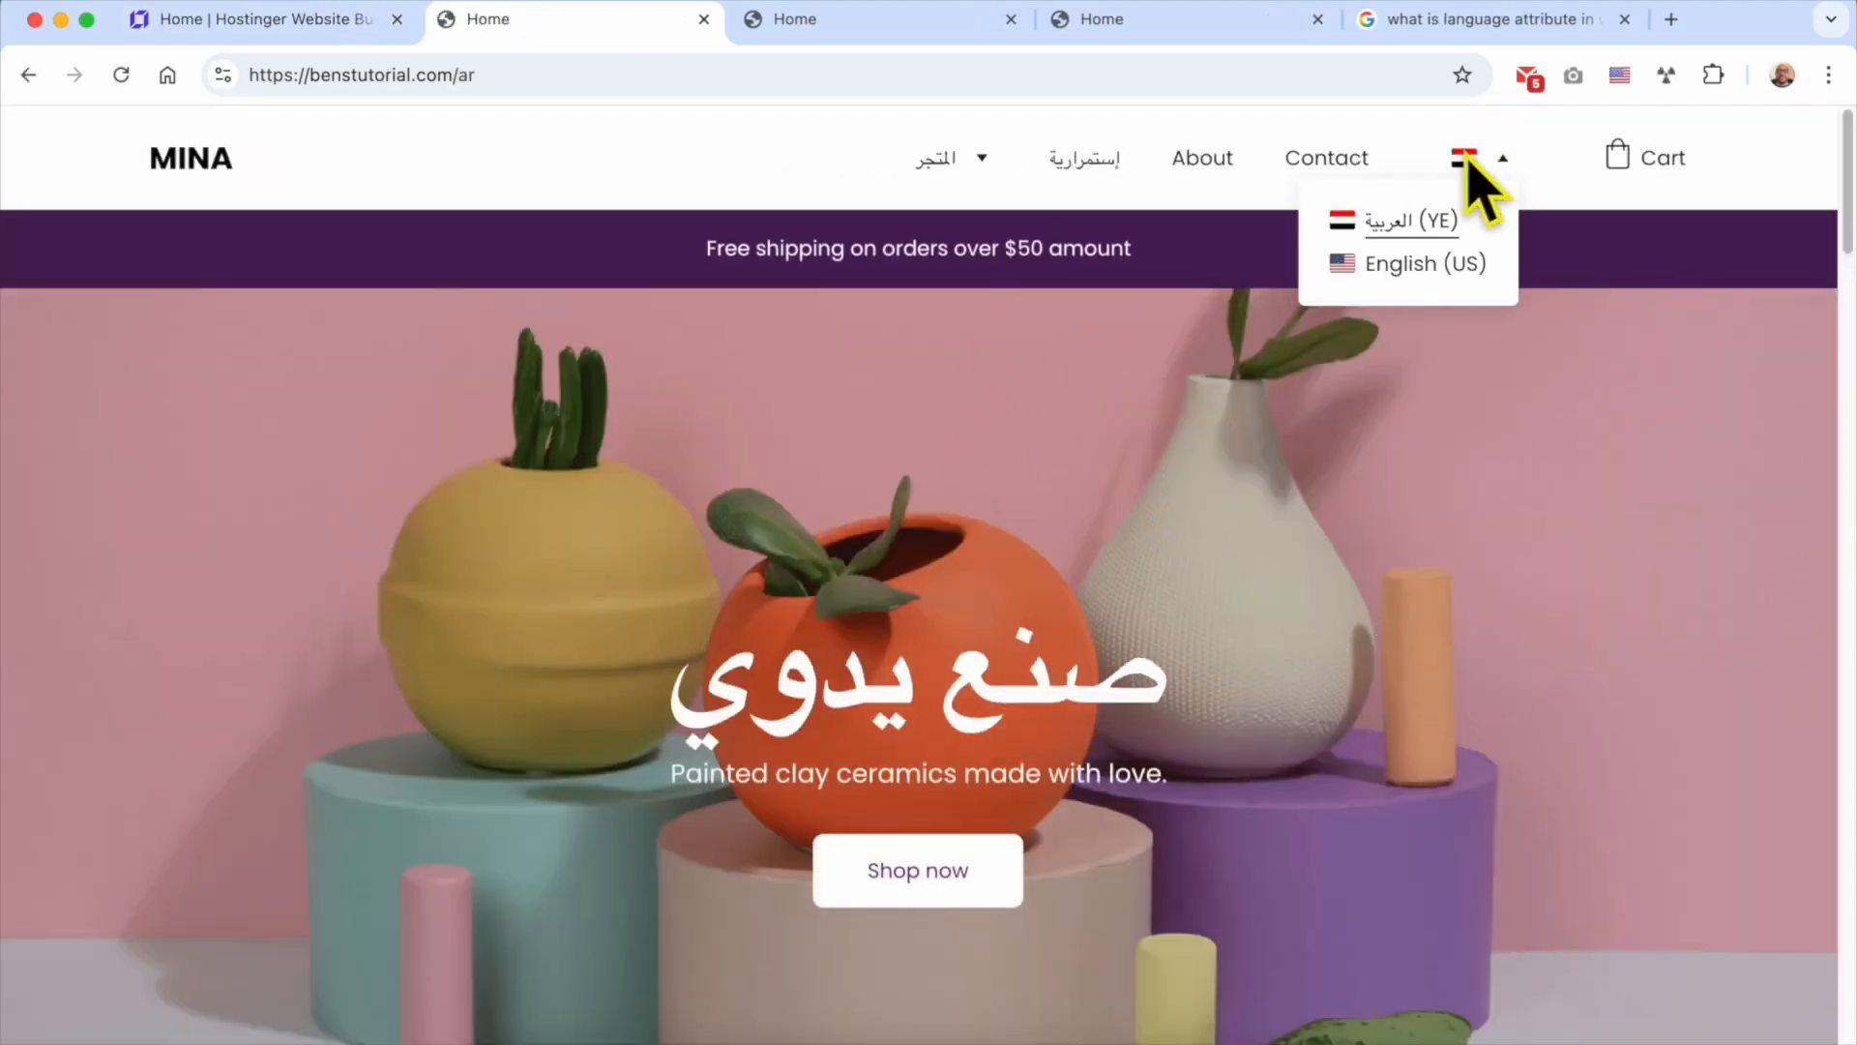
left_click(1429, 271)
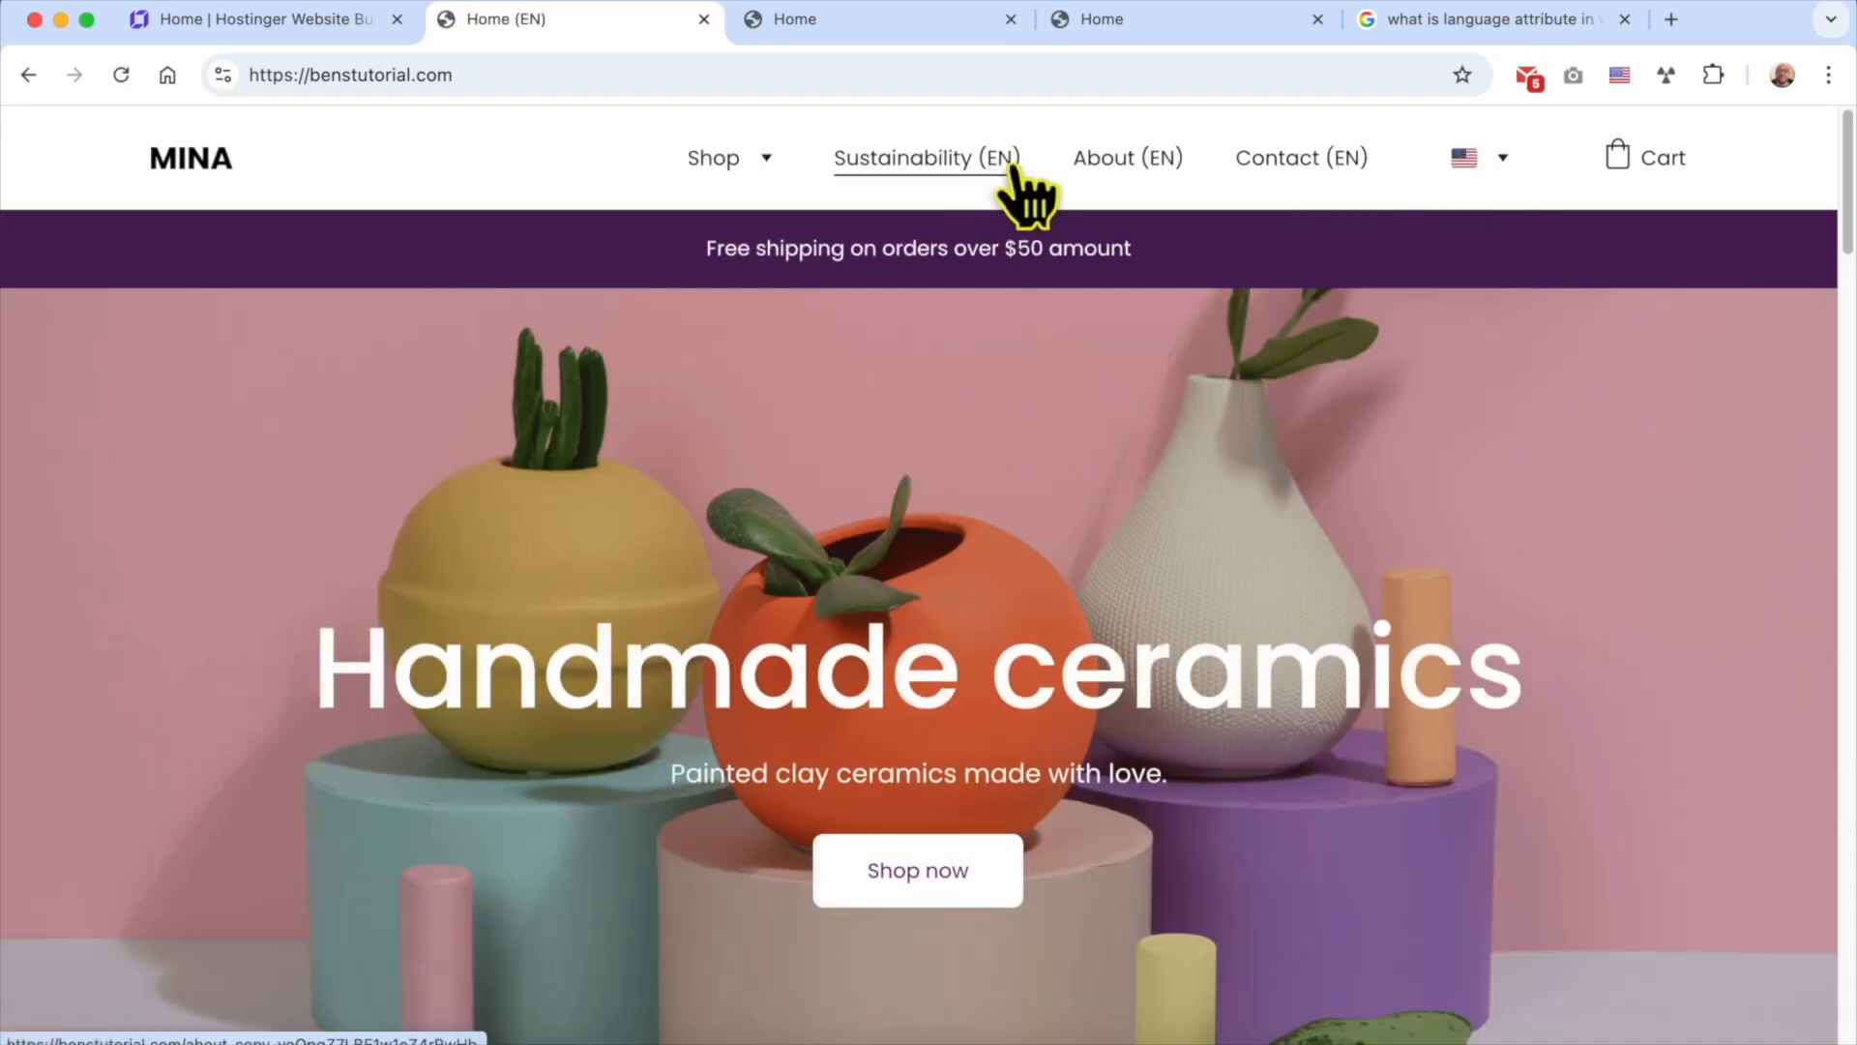
Step: Return to the Website Builder and switch editing to the English (US) version
left_click(302, 23)
left_click(865, 143)
left_click(876, 205)
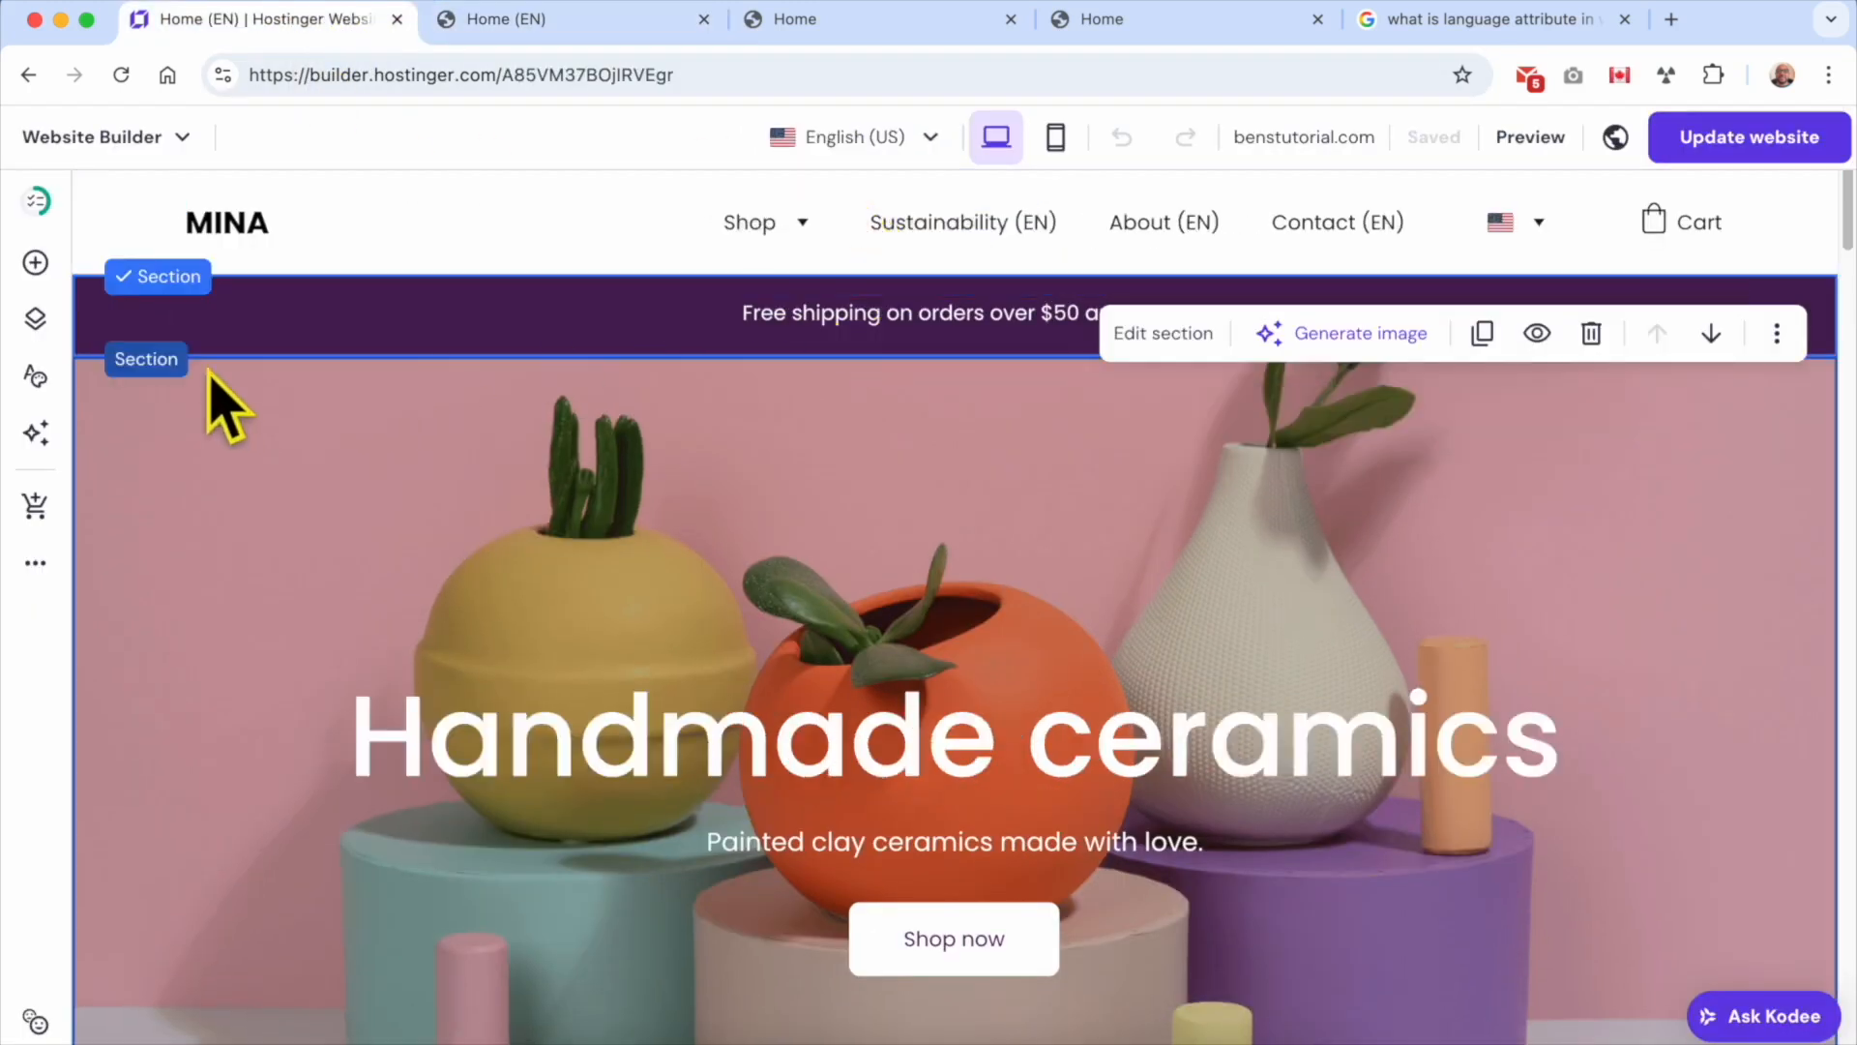
Step: Rename the Sustainability (EN) page to Sustainability in the main navigation
left_click(35, 319)
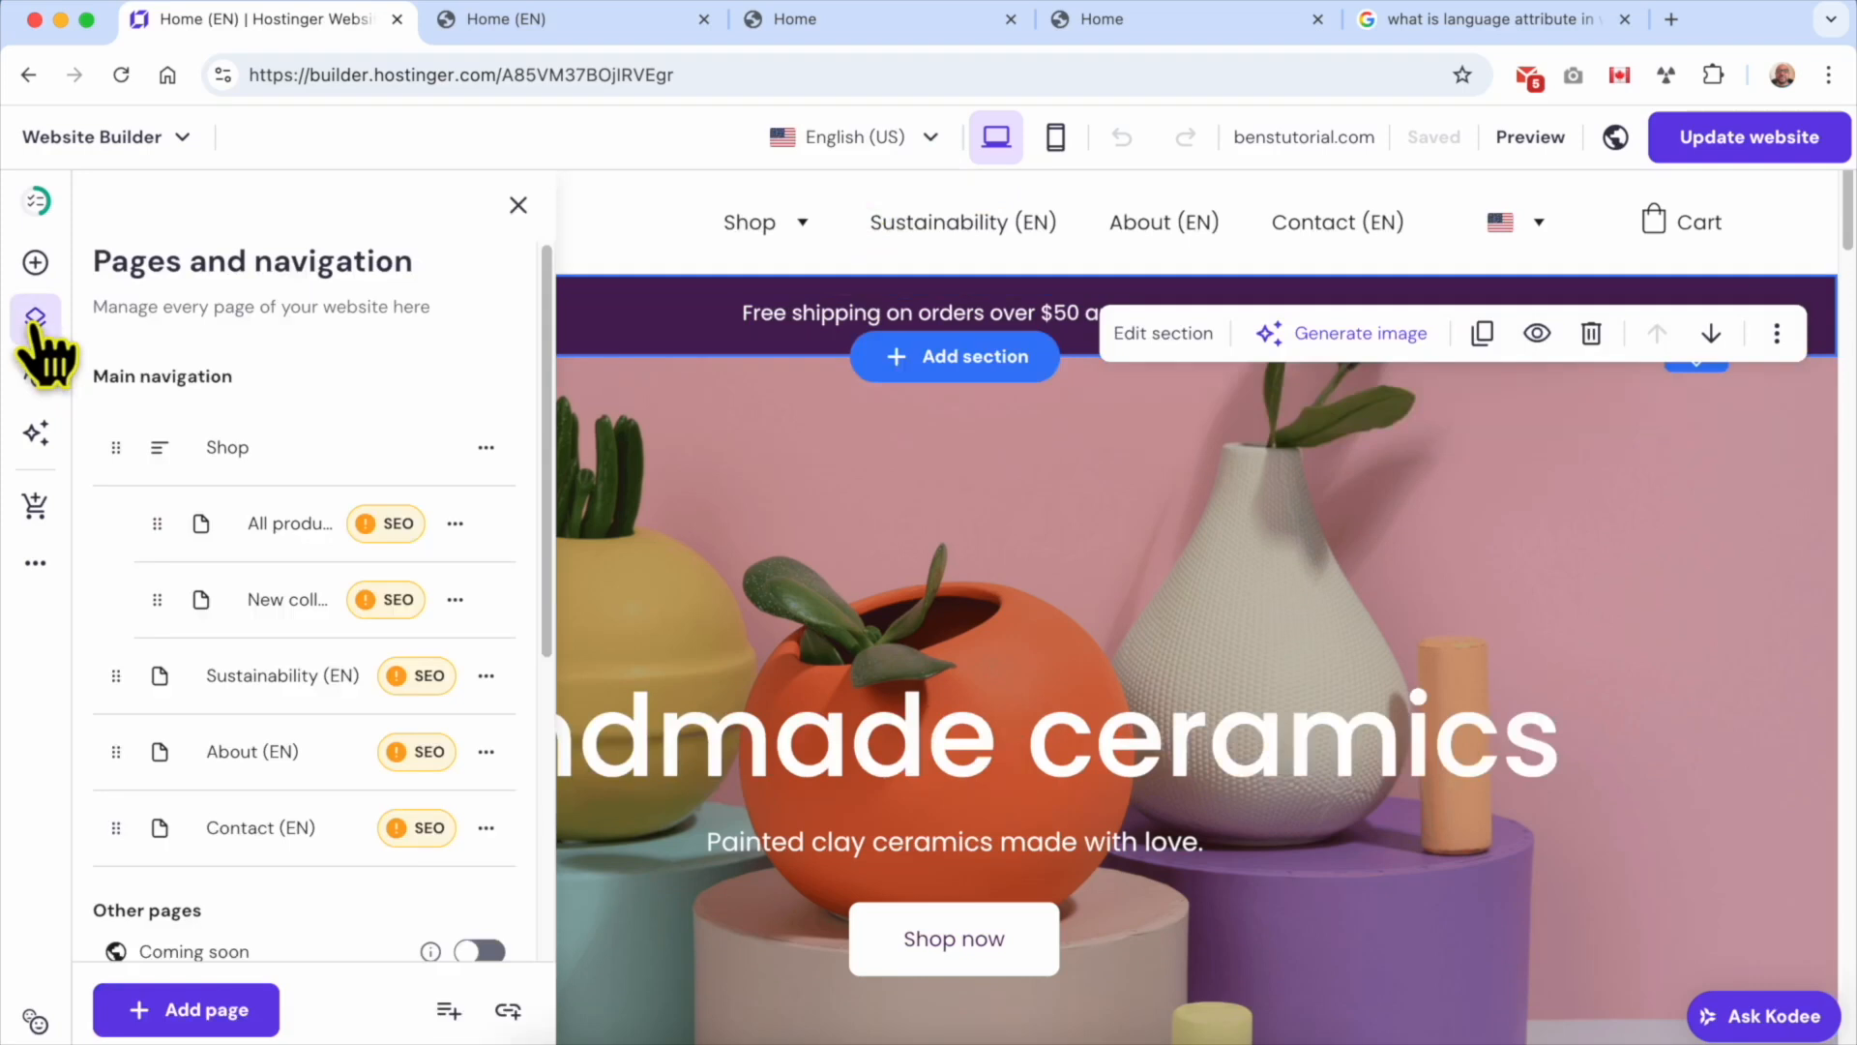
left_click(483, 673)
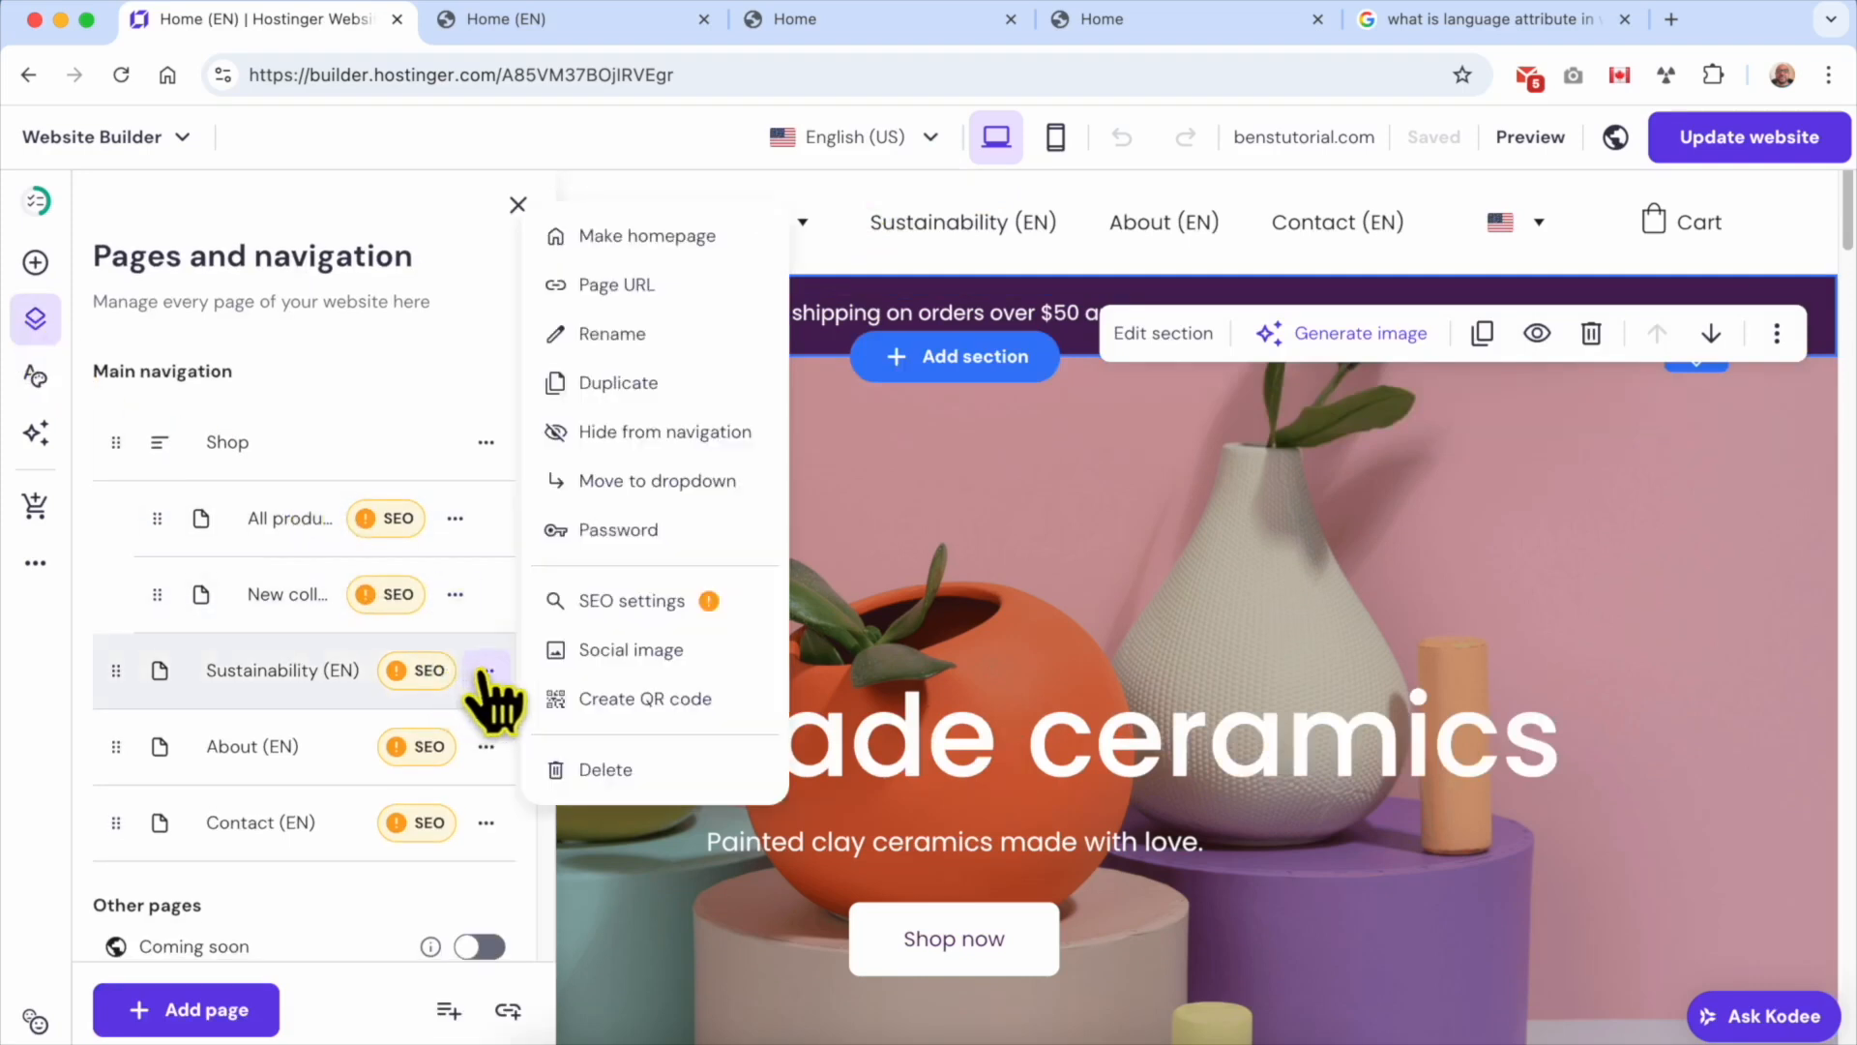
left_click(634, 339)
left_click(834, 499)
key("BackSpace")
key("BackSpace")
key("BackSpace")
key("BackSpace")
key("BackSpace")
key("BackSpace")
type("y")
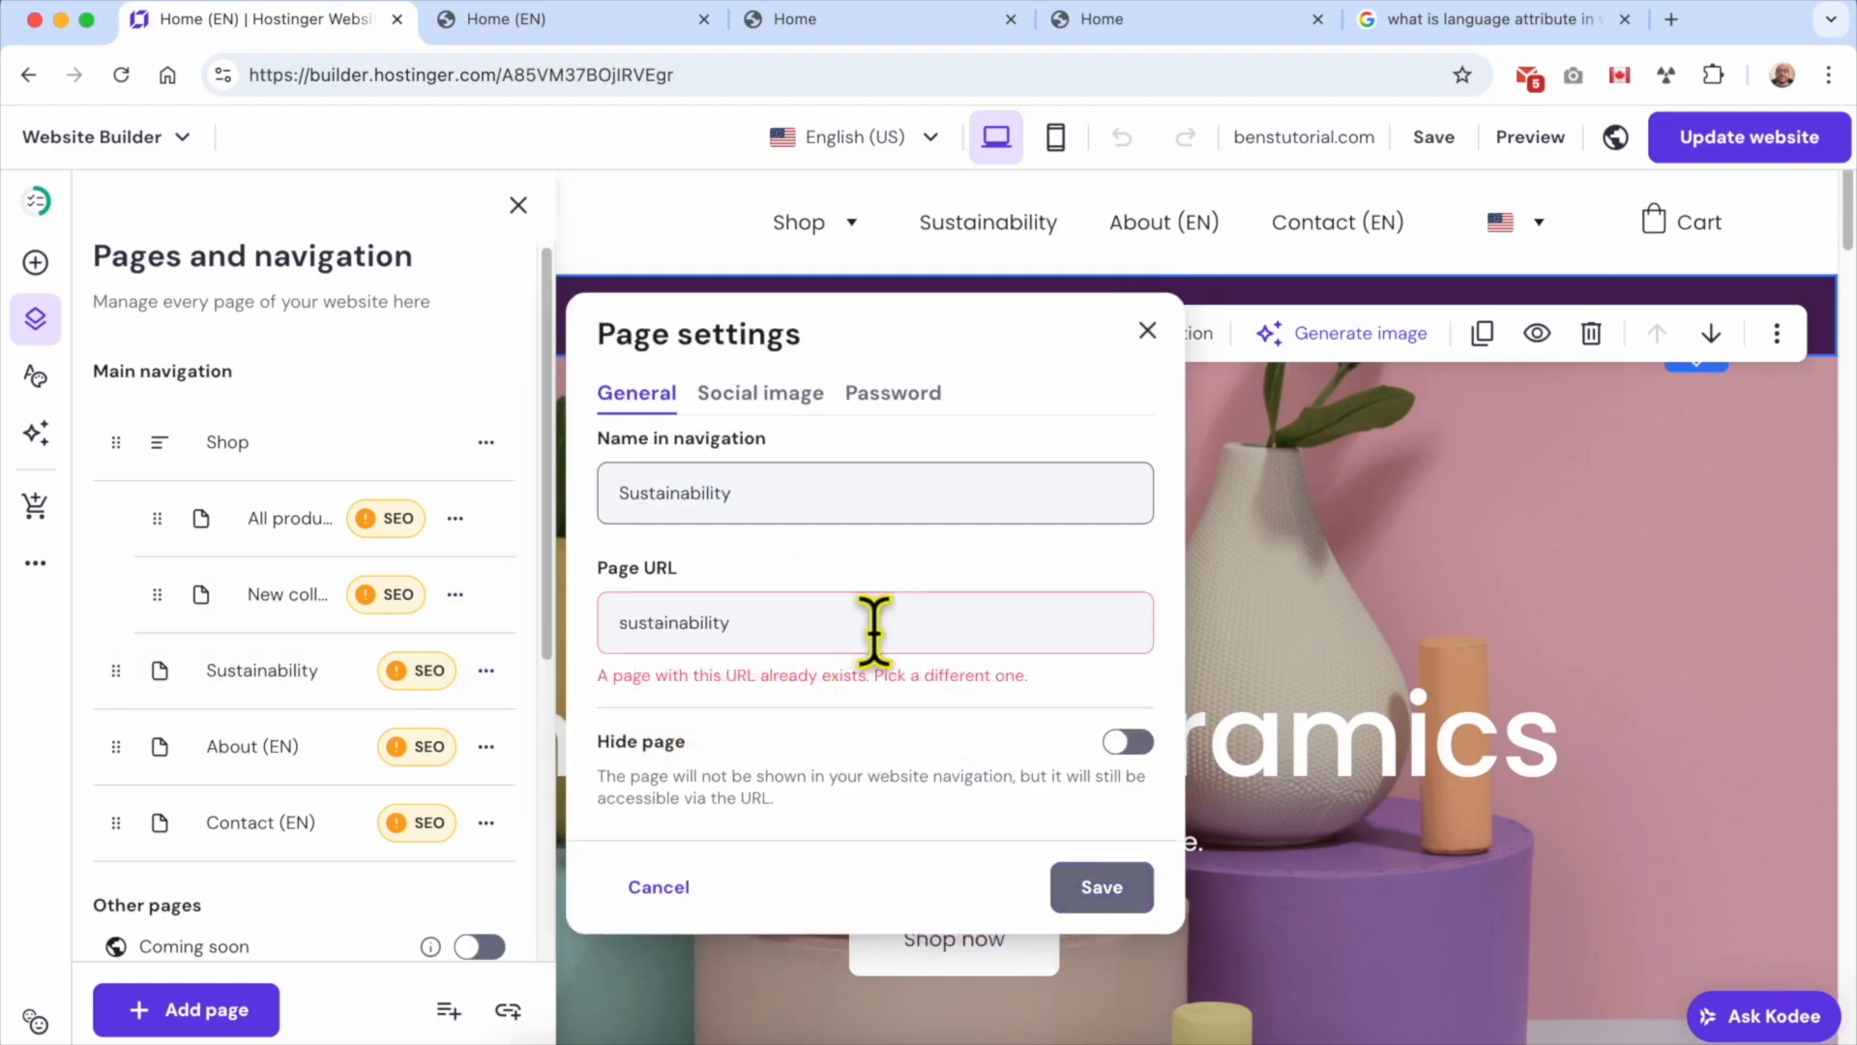
Step: Save the Sustainability page with the URL sustainability-en and publish the website update
left_click(793, 619)
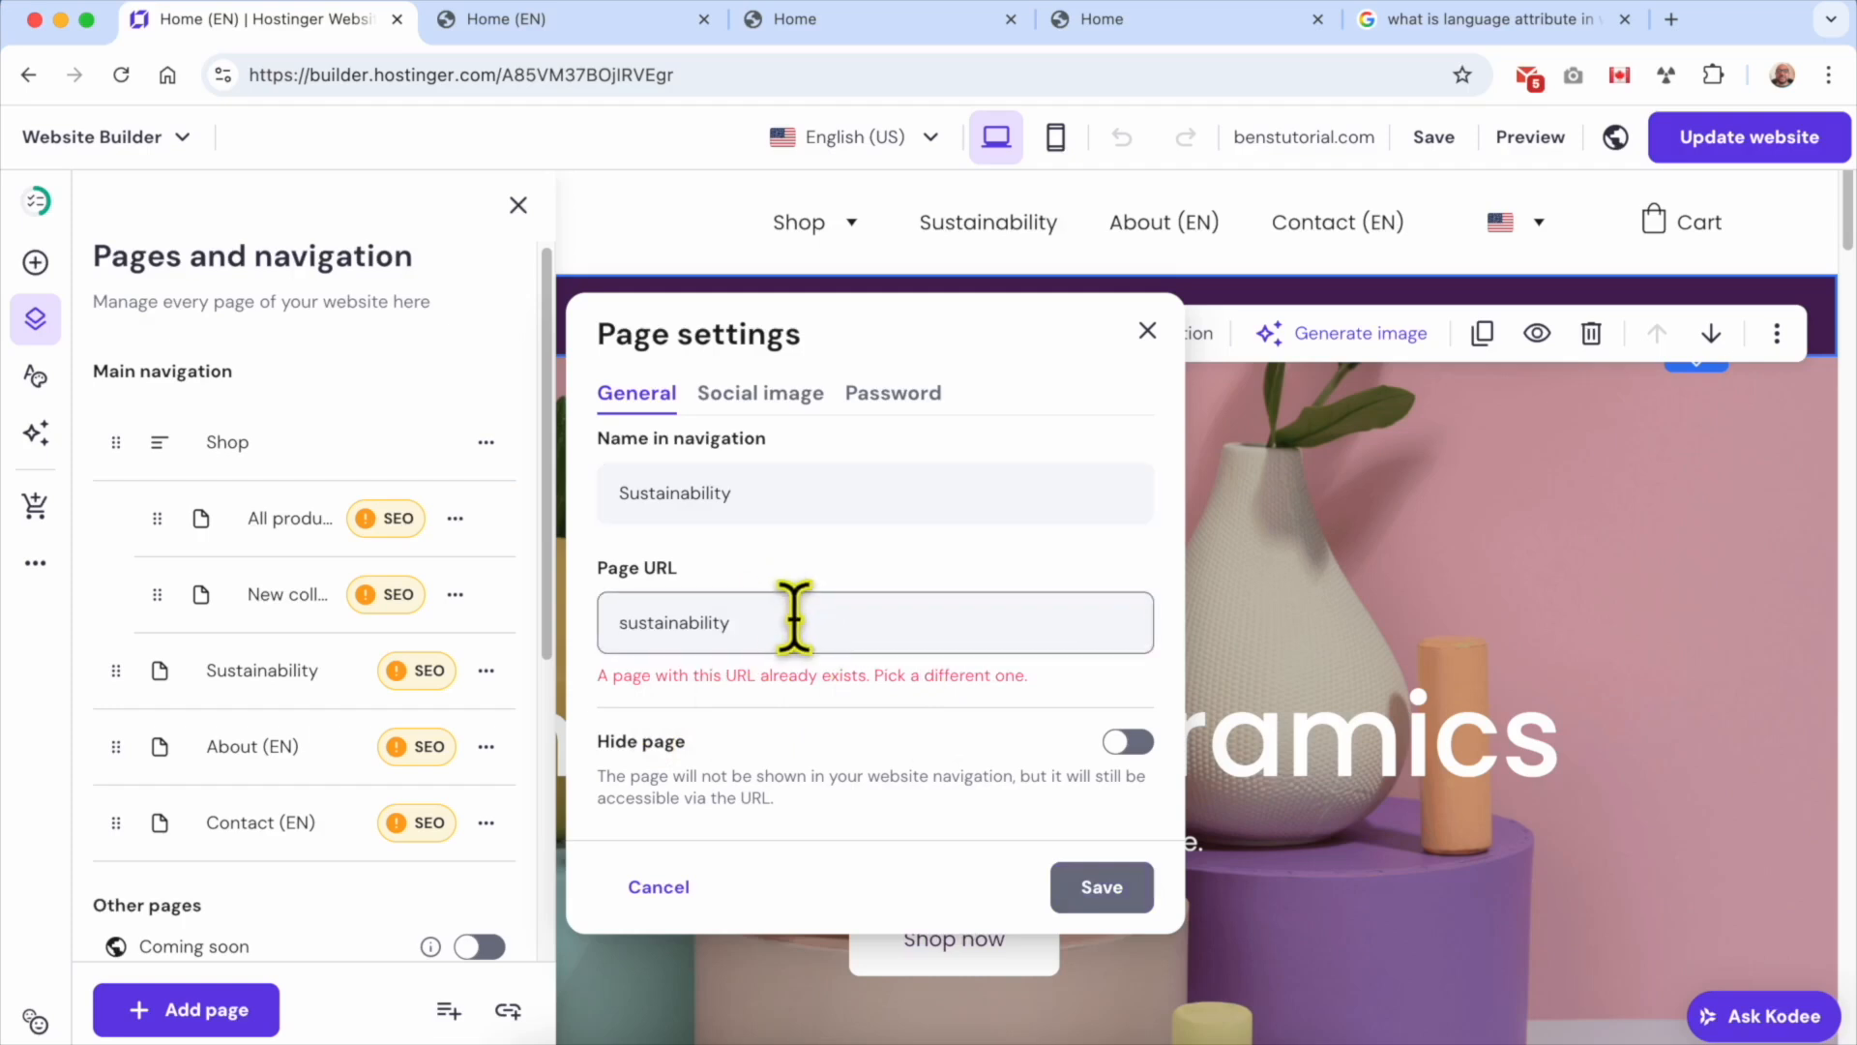
type("-en")
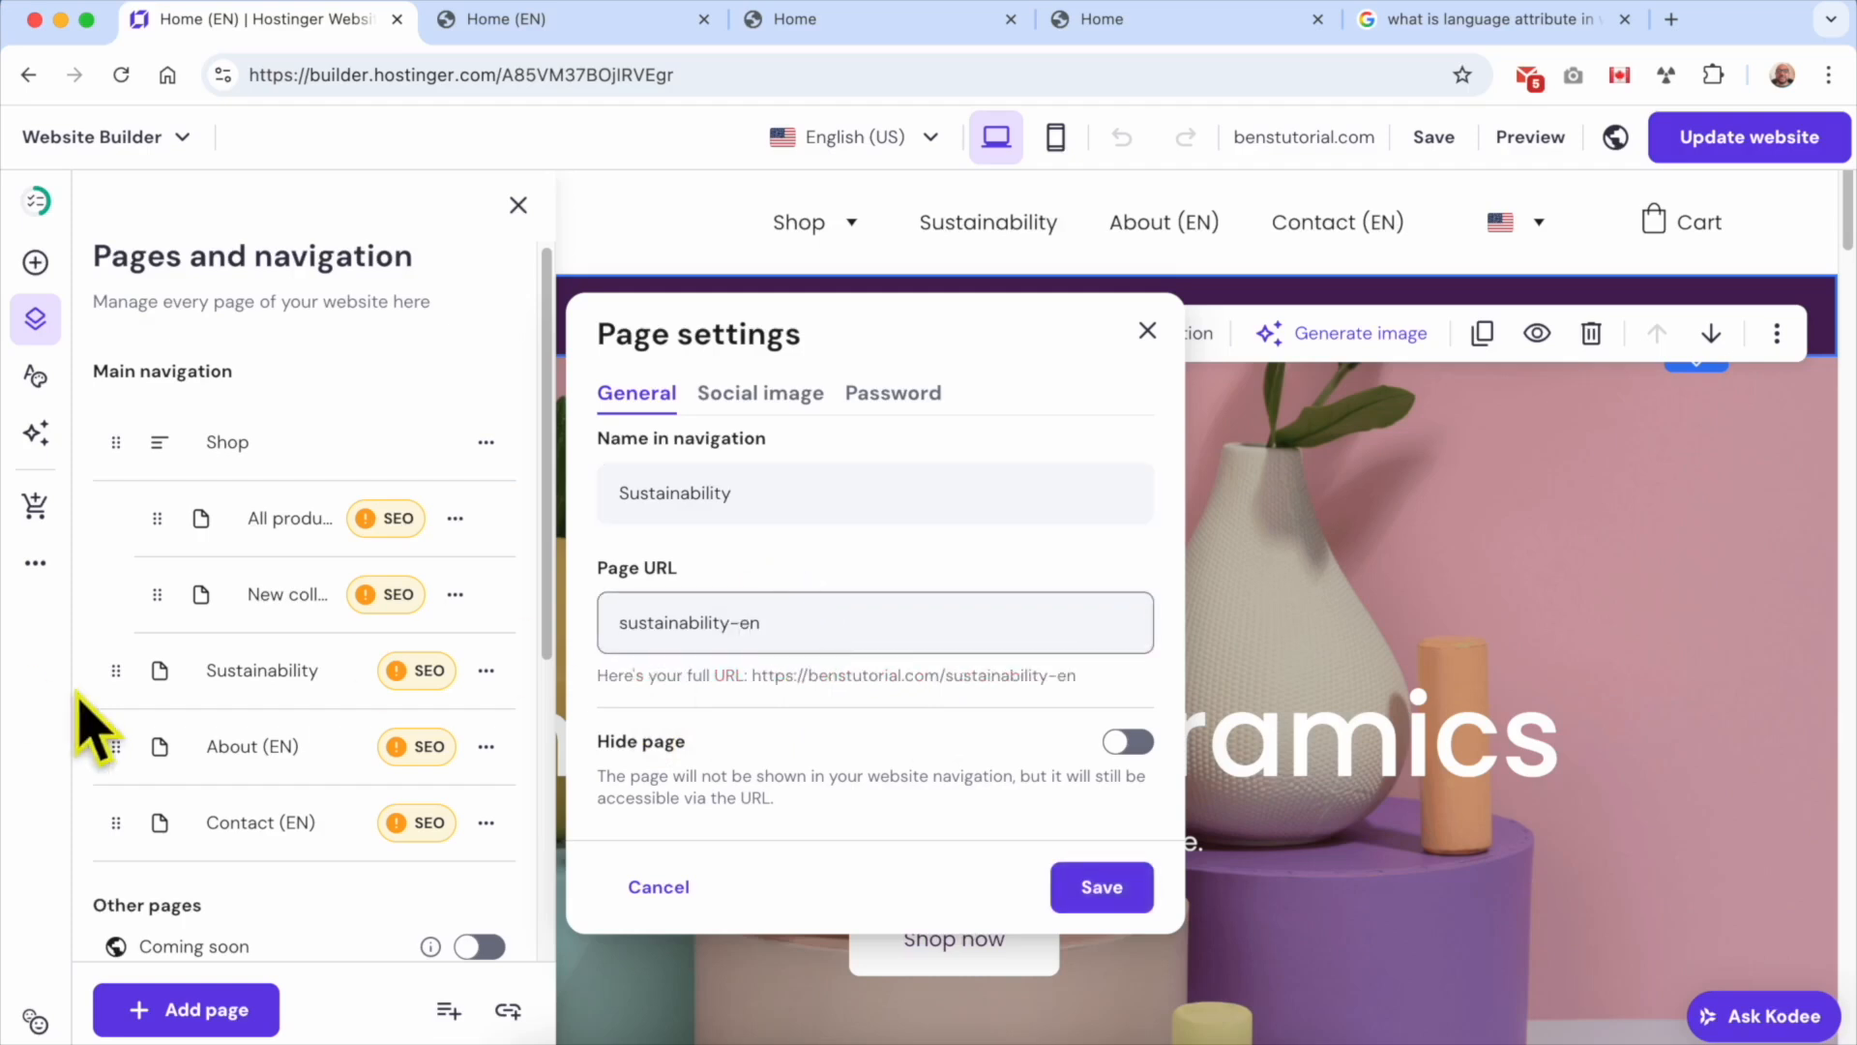
left_click(1102, 888)
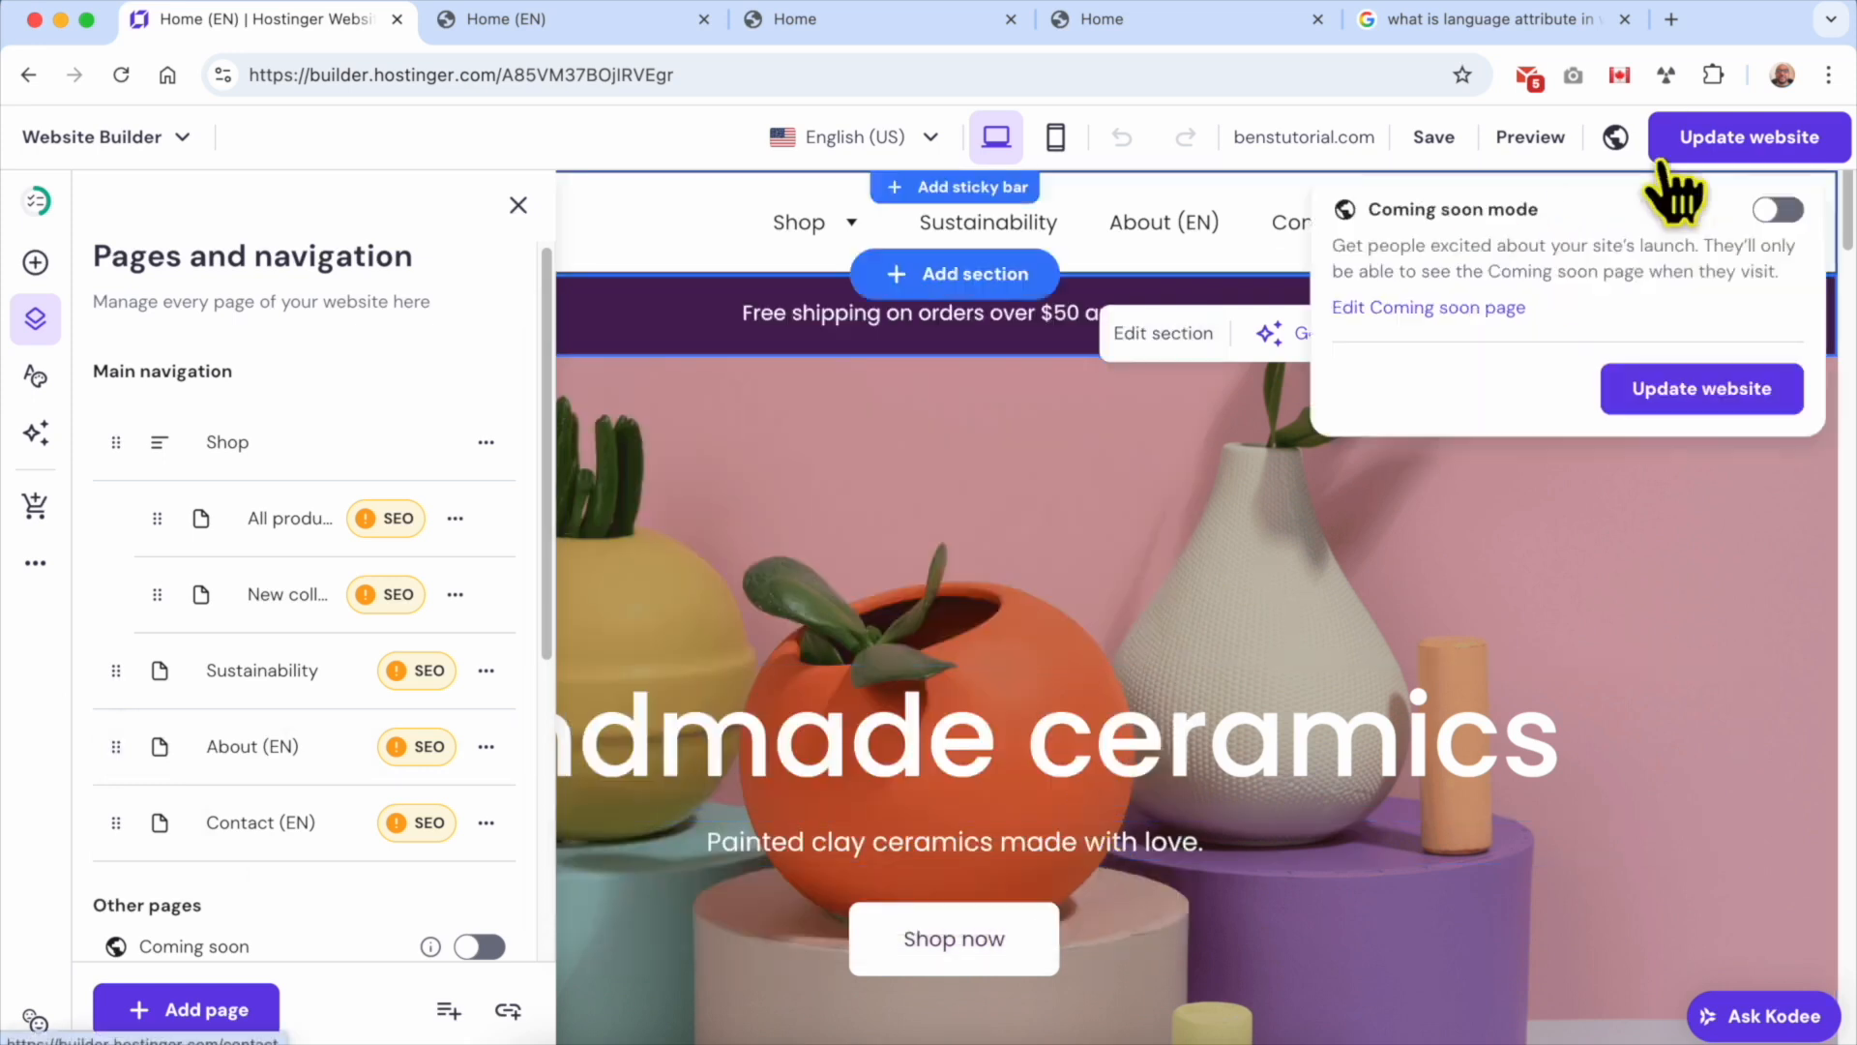
left_click(1732, 143)
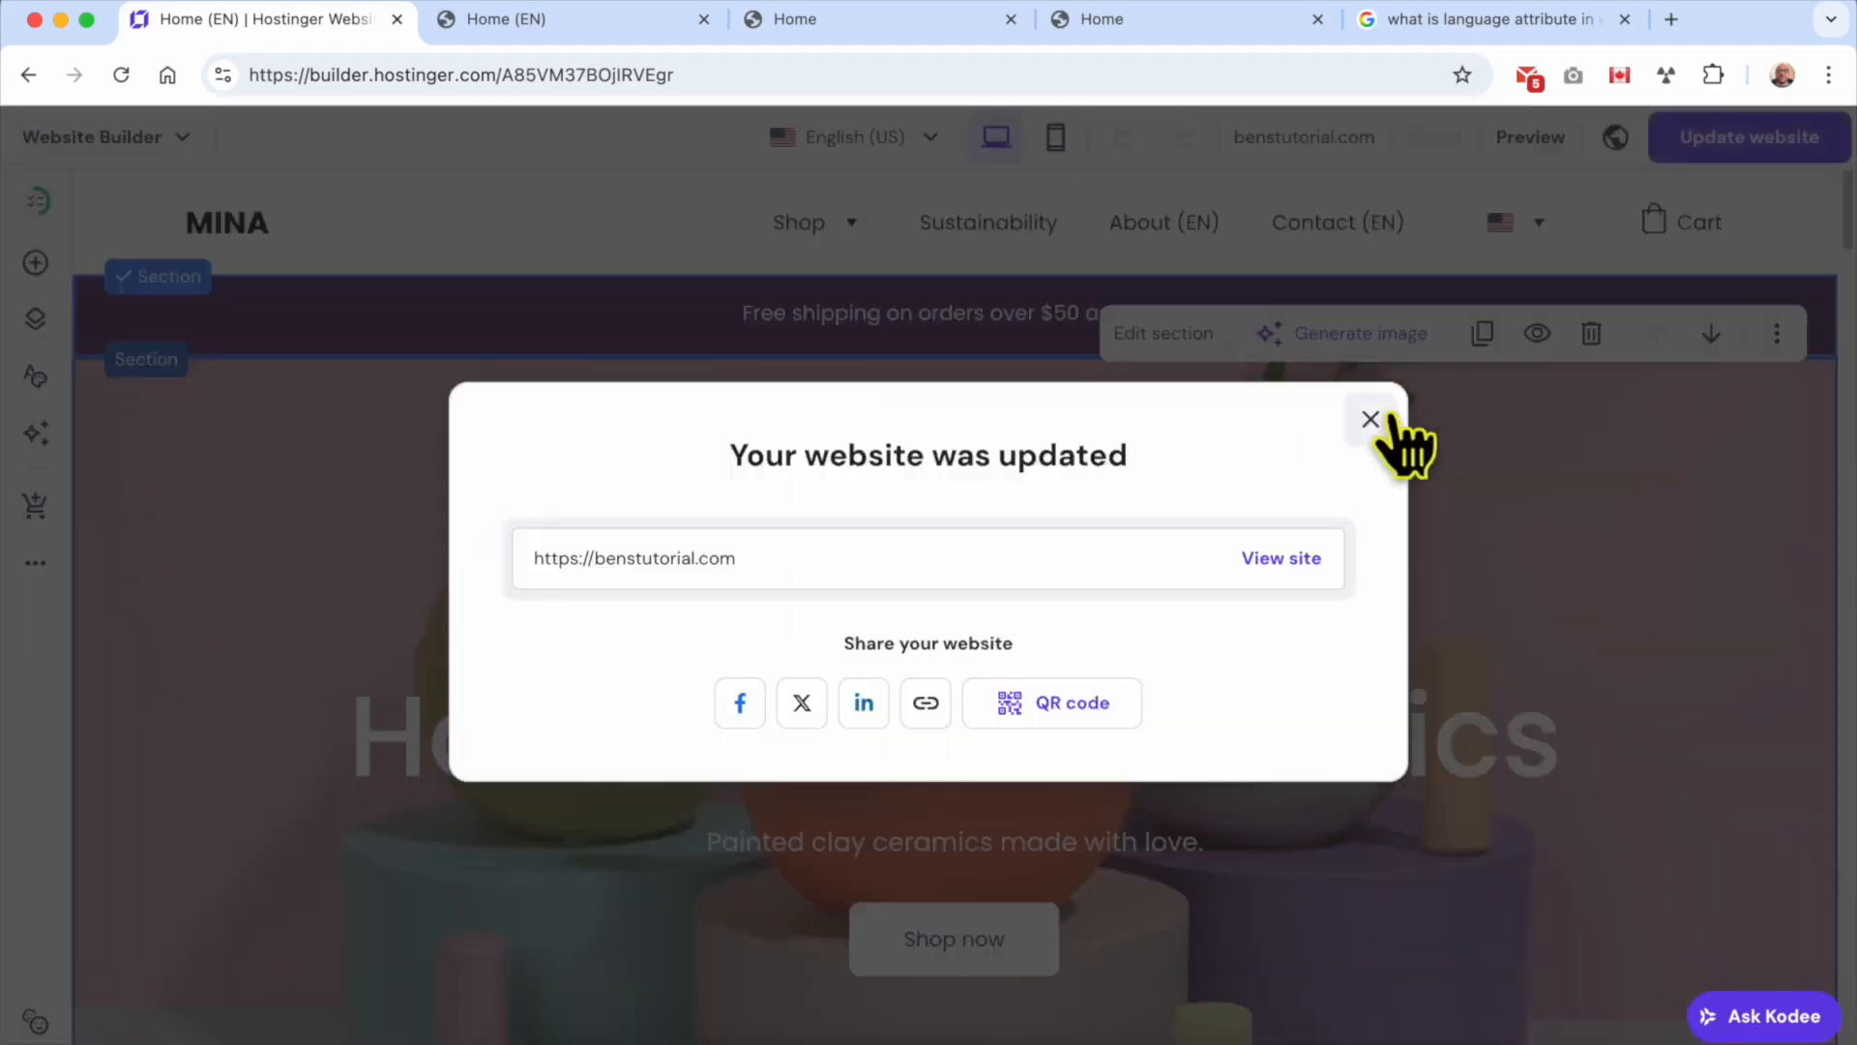
left_click(1374, 418)
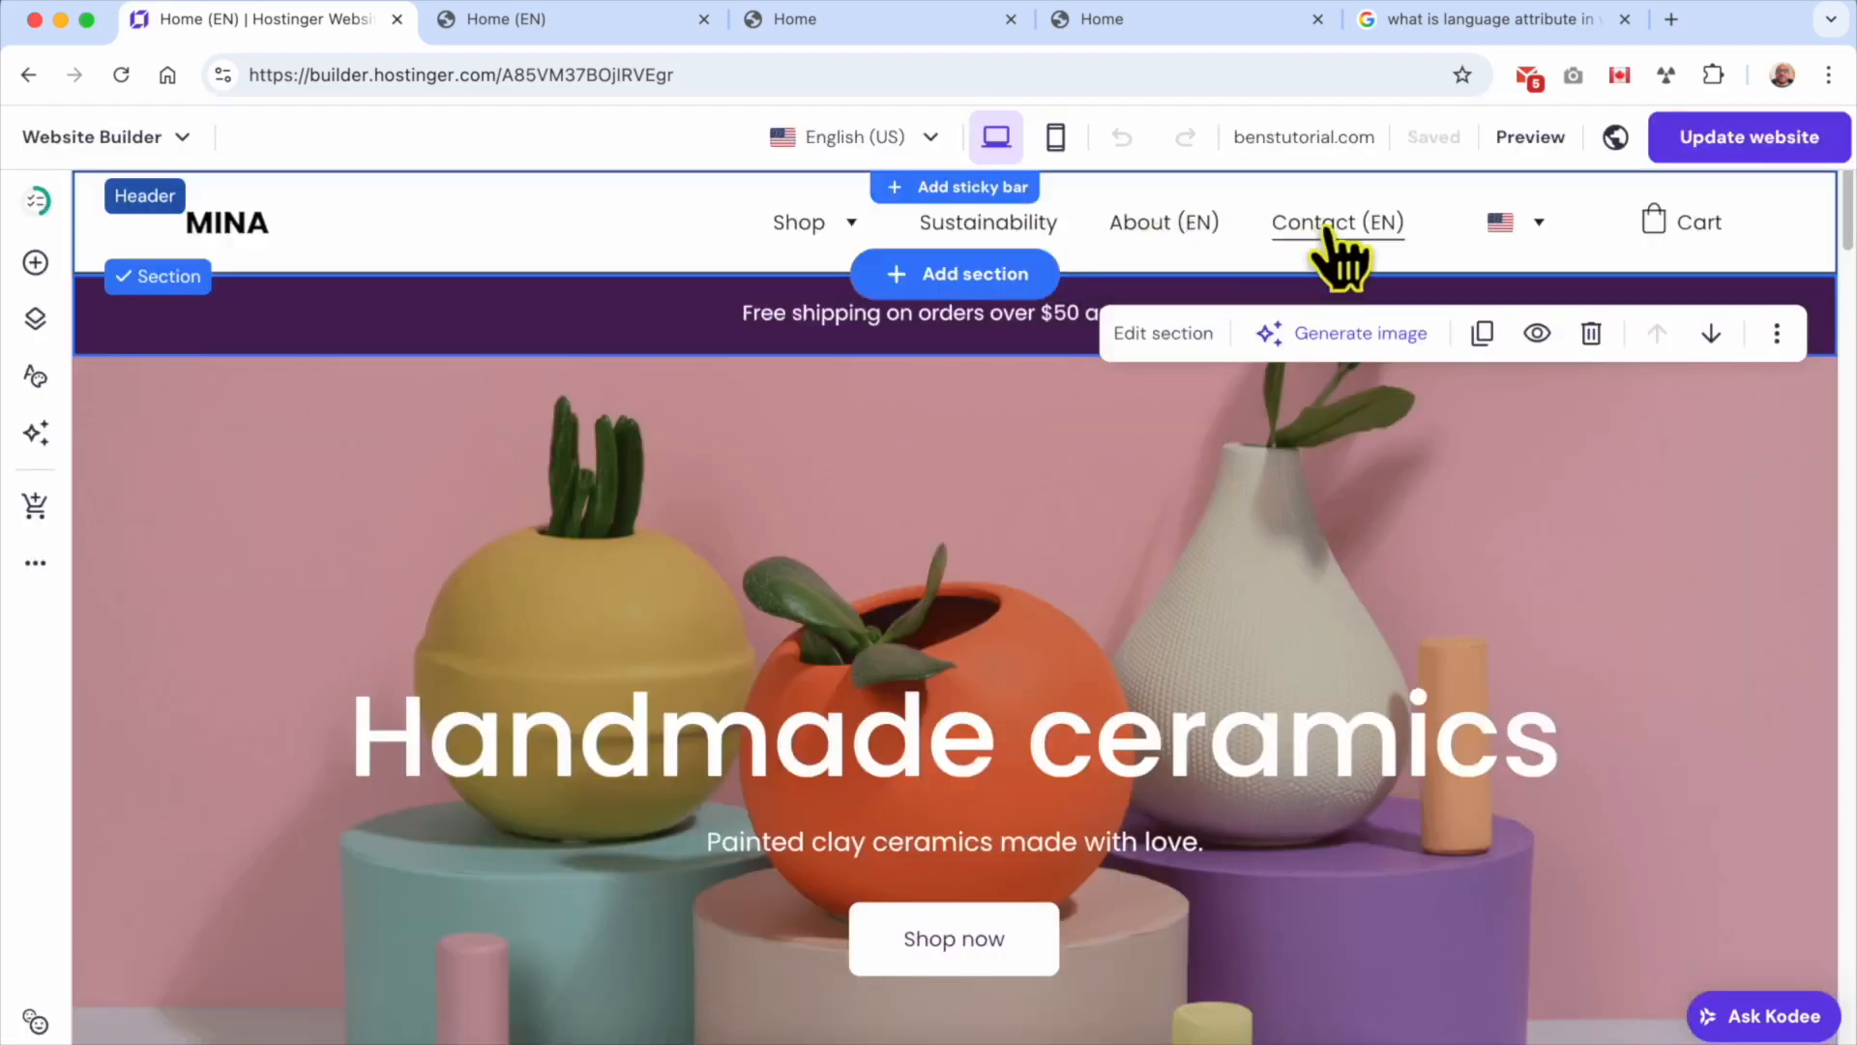